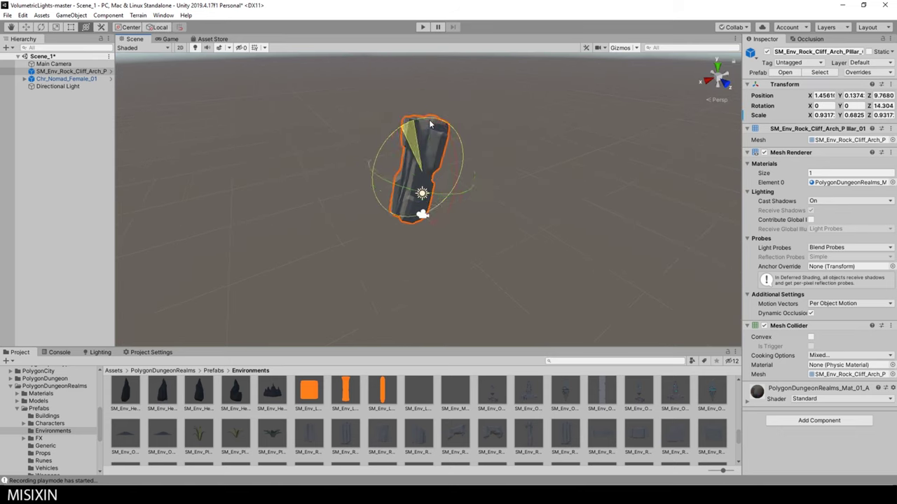
# Drag an SM_Env_Rock_Cliff_01 rock into the scene next to the rock pillar
pyautogui.keyDown('alt'); pyautogui.moveTo(431, 124); pyautogui.dragTo(402, 159); pyautogui.keyUp('alt')
pyautogui.moveTo(349, 442); pyautogui.dragTo(418, 174)
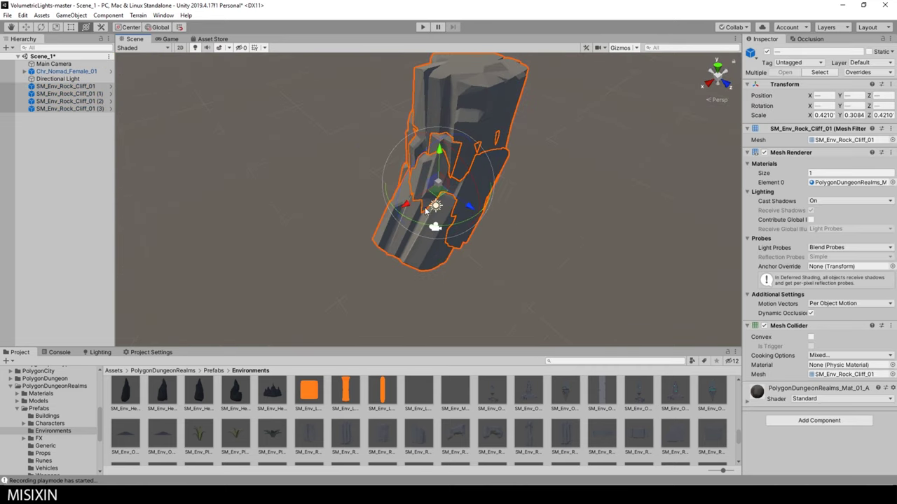
# Duplicate the SM_Env_Rock_Cliff_01 rocks and rotate the copies into a ring
pyautogui.hotkey('ctrl', 'd')
pyautogui.moveTo(425, 210)
pyautogui.mouseDown()
pyautogui.moveTo(434, 226)
pyautogui.moveTo(367, 201)
pyautogui.moveTo(434, 276)
pyautogui.mouseUp()
pyautogui.hotkey('ctrl', 'd')
pyautogui.hotkey('ctrl', 'd')
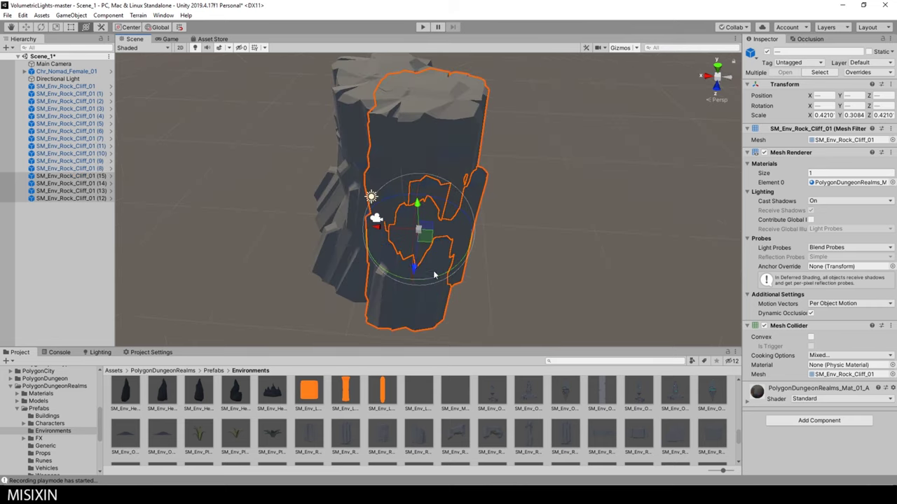
pyautogui.keyDown('alt'); pyautogui.moveTo(213, 89); pyautogui.dragTo(428, 226); pyautogui.keyUp('alt')
pyautogui.moveTo(492, 233)
pyautogui.keyDown('alt'); pyautogui.mouseDown()
pyautogui.moveTo(426, 220)
pyautogui.moveTo(548, 228)
pyautogui.mouseUp(); pyautogui.keyUp('alt')
pyautogui.hotkey('ctrl', 'd')
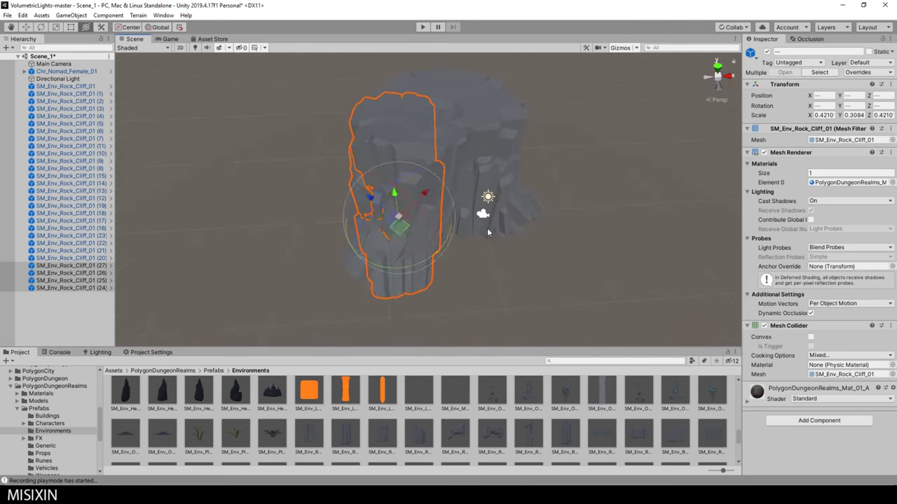
pyautogui.moveTo(493, 272)
pyautogui.keyDown('alt'); pyautogui.mouseDown()
pyautogui.moveTo(575, 176)
pyautogui.moveTo(530, 241)
pyautogui.moveTo(444, 230)
pyautogui.mouseUp(); pyautogui.keyUp('alt')
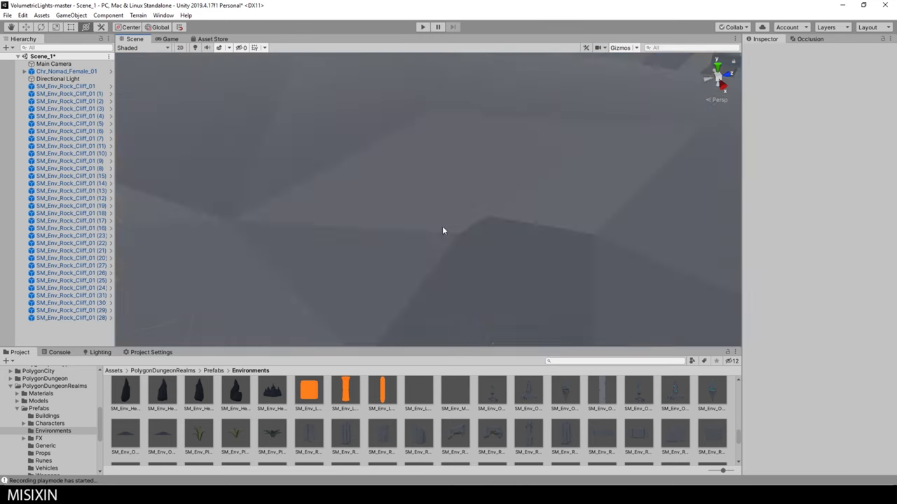
# Duplicate a single rock, then rotate and tilt each copy into place
pyautogui.click(399, 209)
pyautogui.moveTo(399, 209); pyautogui.dragTo(390, 197)
pyautogui.hotkey('ctrl', 'd')
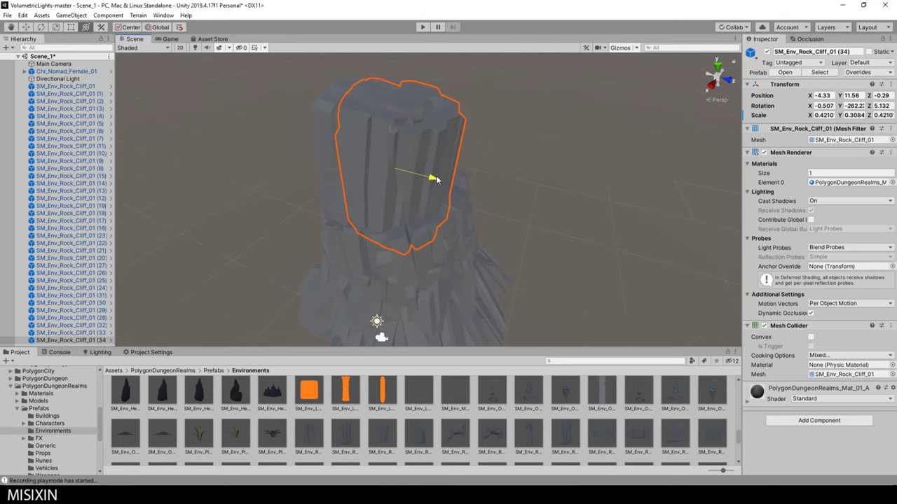
pyautogui.keyDown('alt'); pyautogui.moveTo(474, 190); pyautogui.dragTo(421, 166); pyautogui.keyUp('alt')
pyautogui.hotkey('ctrl', 'd')
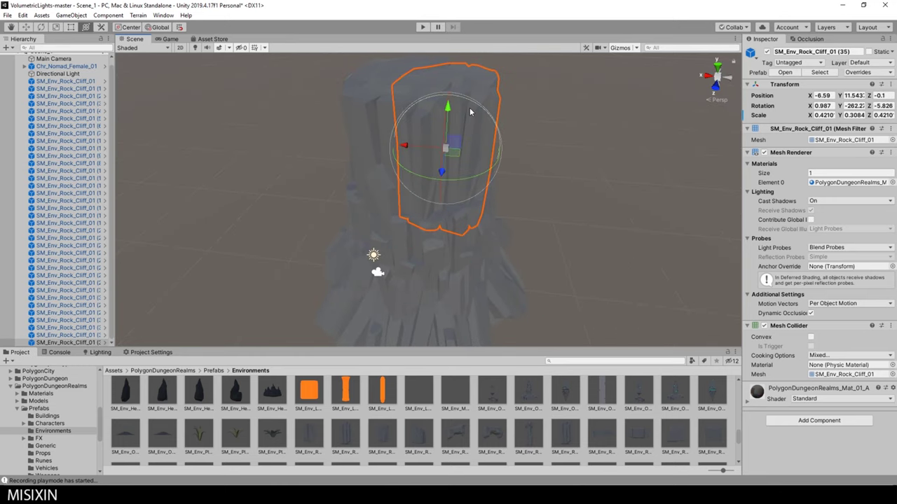
pyautogui.moveTo(470, 112); pyautogui.dragTo(462, 123)
pyautogui.moveTo(463, 123)
pyautogui.keyDown('alt'); pyautogui.mouseDown()
pyautogui.moveTo(404, 164)
pyautogui.moveTo(548, 186)
pyautogui.moveTo(340, 116)
pyautogui.mouseUp(); pyautogui.keyUp('alt')
# Stack more rock copies up the pillar, positioning each one
pyautogui.click(364, 157)
pyautogui.hotkey('ctrl', 'd')
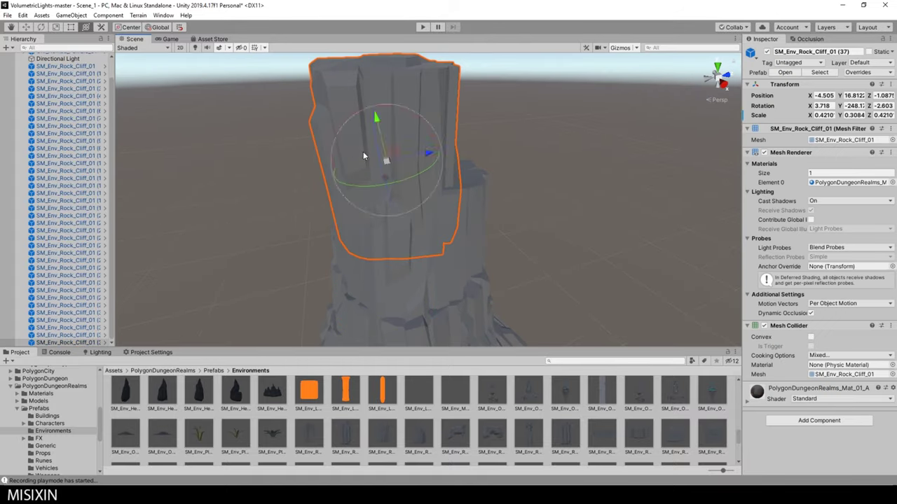
pyautogui.moveTo(427, 164)
pyautogui.keyDown('alt'); pyautogui.mouseDown()
pyautogui.moveTo(470, 194)
pyautogui.moveTo(448, 267)
pyautogui.moveTo(646, 235)
pyautogui.moveTo(507, 240)
pyautogui.mouseUp(); pyautogui.keyUp('alt')
pyautogui.hotkey('ctrl', 'd')
pyautogui.moveTo(495, 192)
pyautogui.keyDown('alt'); pyautogui.mouseDown()
pyautogui.moveTo(368, 188)
pyautogui.moveTo(439, 188)
pyautogui.moveTo(502, 218)
pyautogui.moveTo(419, 283)
pyautogui.mouseUp(); pyautogui.keyUp('alt')
pyautogui.hotkey('ctrl', 'd')
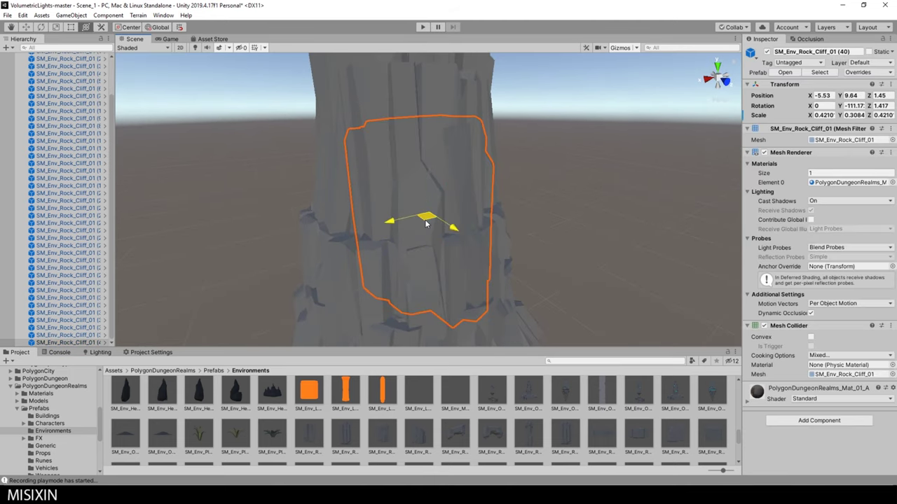
pyautogui.keyDown('alt'); pyautogui.moveTo(411, 203); pyautogui.dragTo(585, 176); pyautogui.keyUp('alt')
# Check rocks near the pillar top and undo a stray change
pyautogui.click(494, 260)
pyautogui.moveTo(494, 260)
pyautogui.mouseDown()
pyautogui.moveTo(506, 226)
pyautogui.moveTo(364, 138)
pyautogui.moveTo(509, 156)
pyautogui.moveTo(462, 210)
pyautogui.mouseUp()
pyautogui.click(364, 138)
pyautogui.click(463, 211)
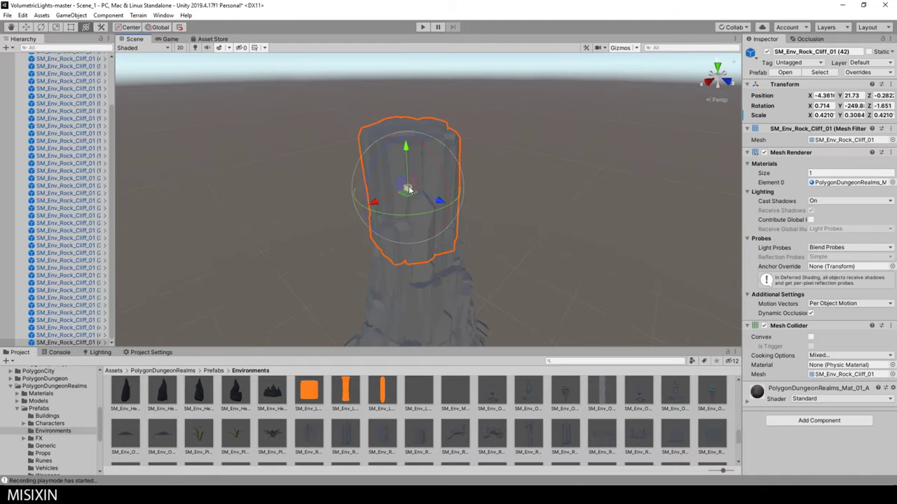
pyautogui.moveTo(390, 156)
pyautogui.keyDown('alt'); pyautogui.mouseDown()
pyautogui.moveTo(472, 105)
pyautogui.moveTo(418, 175)
pyautogui.moveTo(486, 194)
pyautogui.mouseUp(); pyautogui.keyUp('alt')
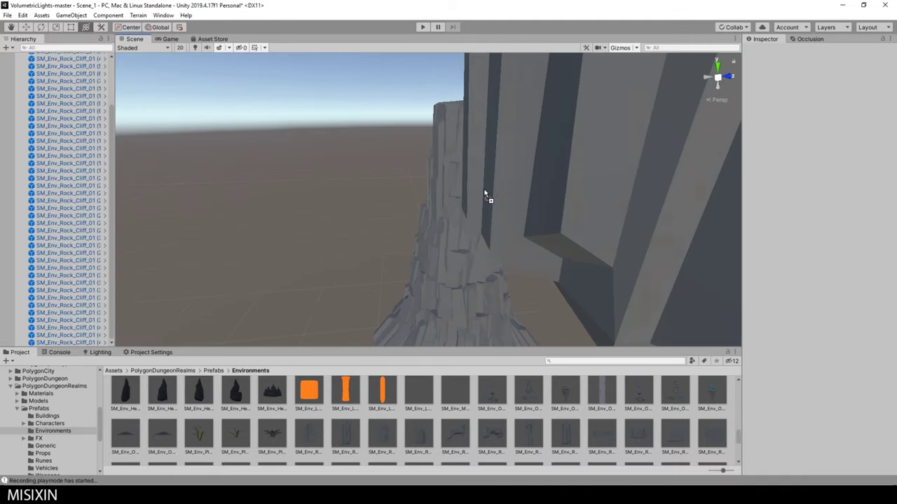
pyautogui.click(449, 175)
pyautogui.hotkey('ctrl', 'z')
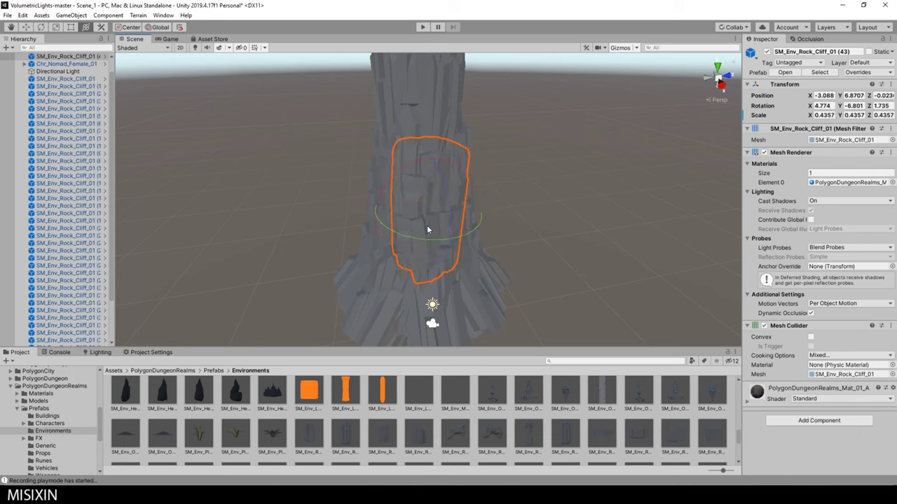
# Review the finished pillar and select all of its rock pieces
pyautogui.moveTo(427, 229)
pyautogui.keyDown('alt'); pyautogui.mouseDown()
pyautogui.moveTo(513, 111)
pyautogui.moveTo(500, 226)
pyautogui.moveTo(469, 227)
pyautogui.mouseUp(); pyautogui.keyUp('alt')
pyautogui.click(469, 226)
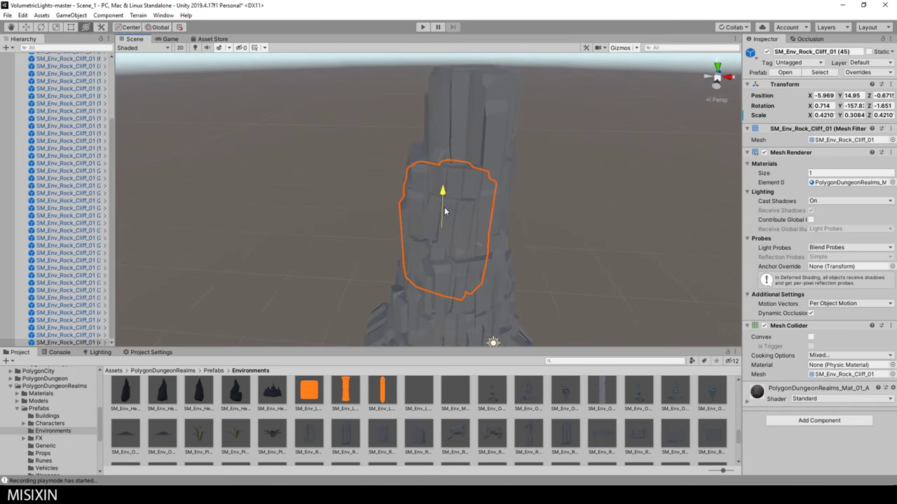
pyautogui.moveTo(450, 243)
pyautogui.keyDown('alt'); pyautogui.mouseDown()
pyautogui.moveTo(292, 194)
pyautogui.moveTo(392, 105)
pyautogui.moveTo(438, 235)
pyautogui.mouseUp(); pyautogui.keyUp('alt')
pyautogui.click(438, 236)
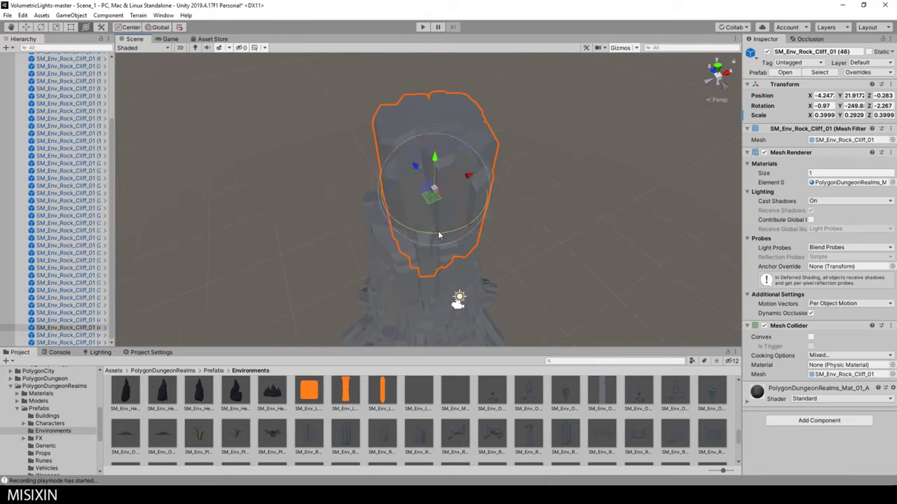
pyautogui.moveTo(327, 203)
pyautogui.keyDown('alt'); pyautogui.mouseDown()
pyautogui.moveTo(530, 190)
pyautogui.moveTo(432, 244)
pyautogui.mouseUp(); pyautogui.keyUp('alt')
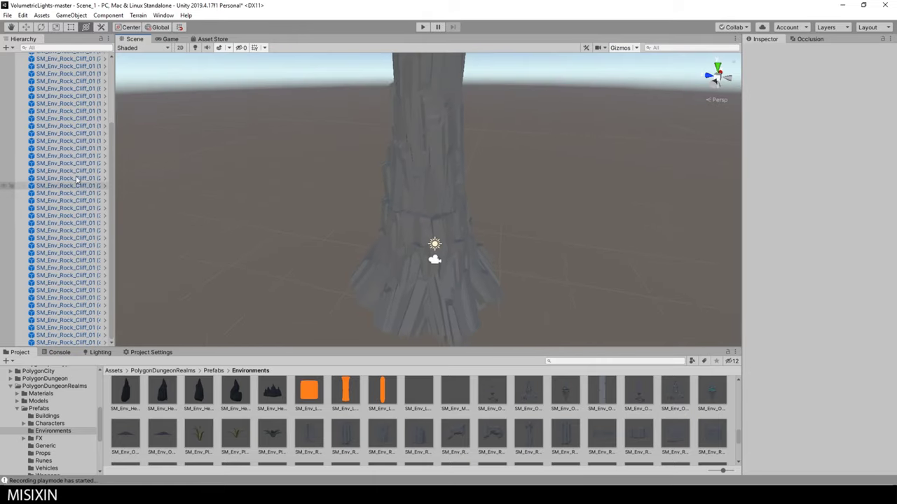
pyautogui.click(432, 244)
pyautogui.rightClick(89, 112)
# Create an empty GameObject and parent the rock pieces under it
pyautogui.click(175, 238)
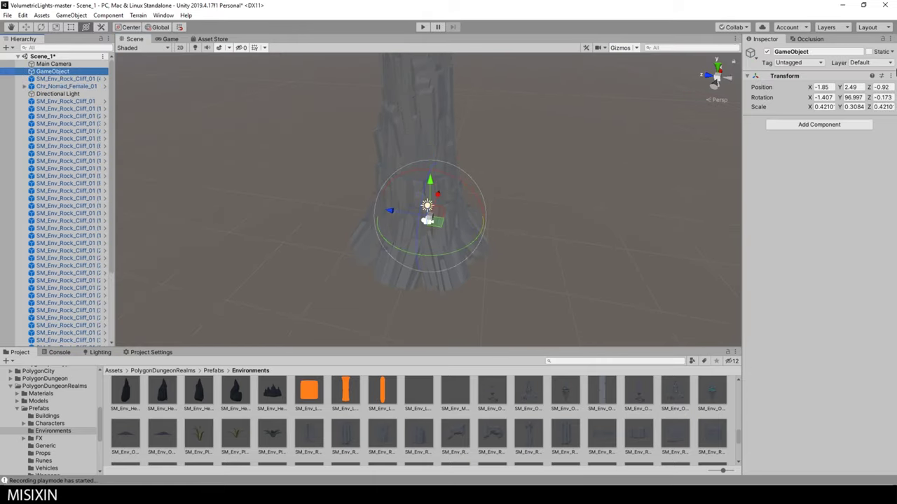
pyautogui.click(64, 101)
pyautogui.moveTo(64, 102); pyautogui.dragTo(53, 70)
pyautogui.click(52, 71)
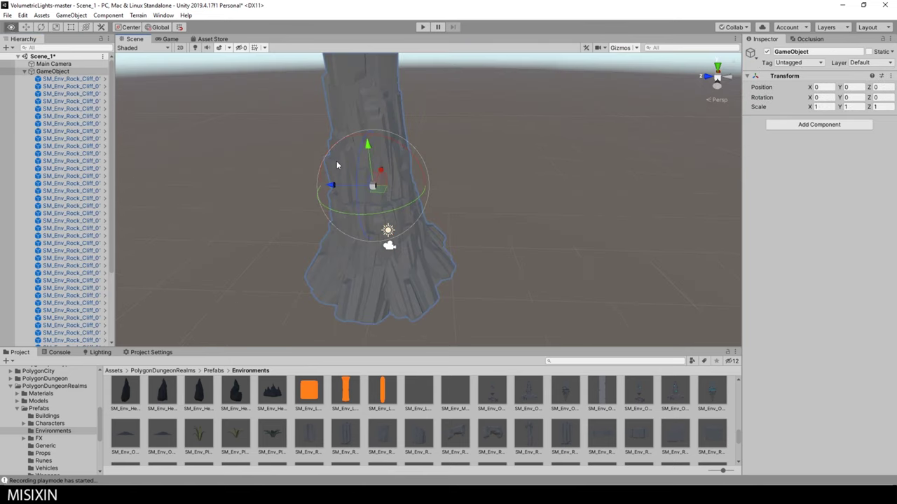
pyautogui.press('f')
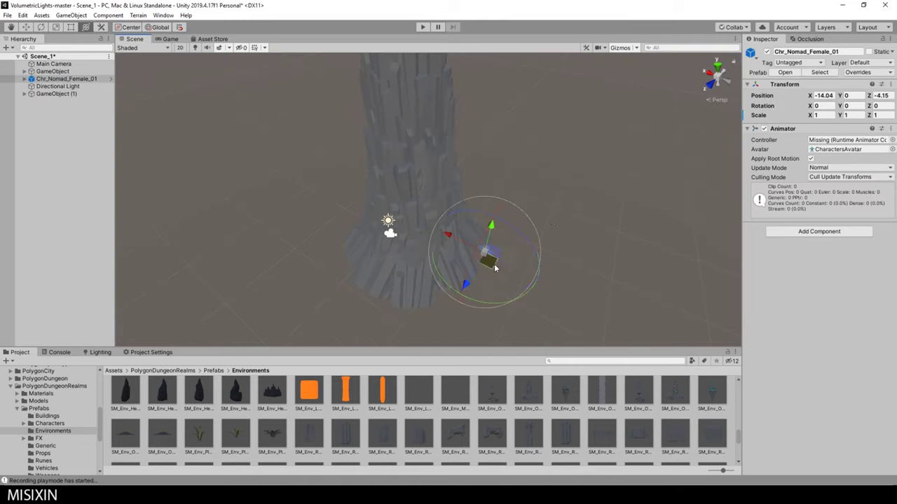
# Place the copied group GameObject (1) on top of the tower, aligned with it
pyautogui.keyDown('alt'); pyautogui.moveTo(348, 161); pyautogui.dragTo(297, 114); pyautogui.keyUp('alt')
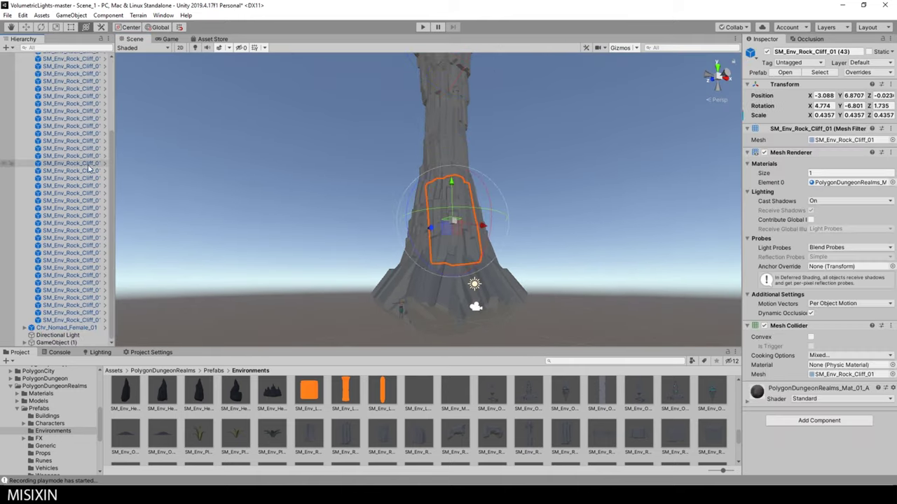
pyautogui.click(72, 343)
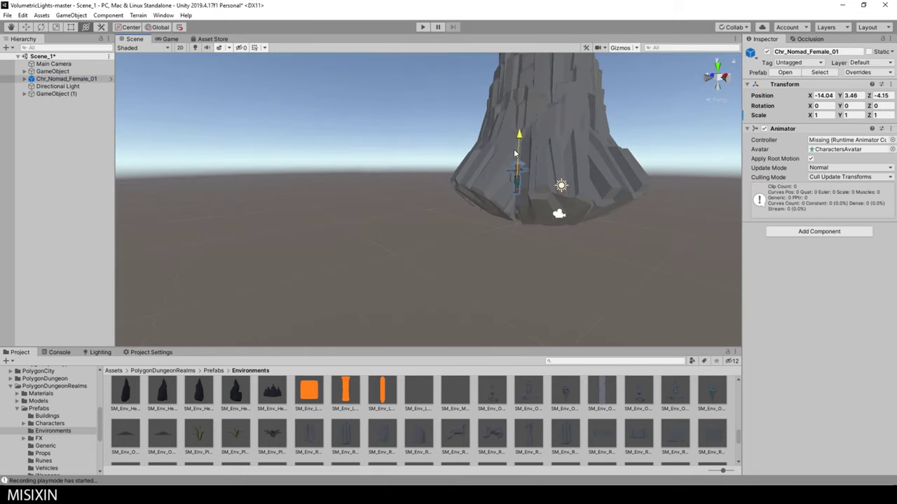
pyautogui.keyDown('alt'); pyautogui.moveTo(515, 153); pyautogui.dragTo(385, 157); pyautogui.keyUp('alt')
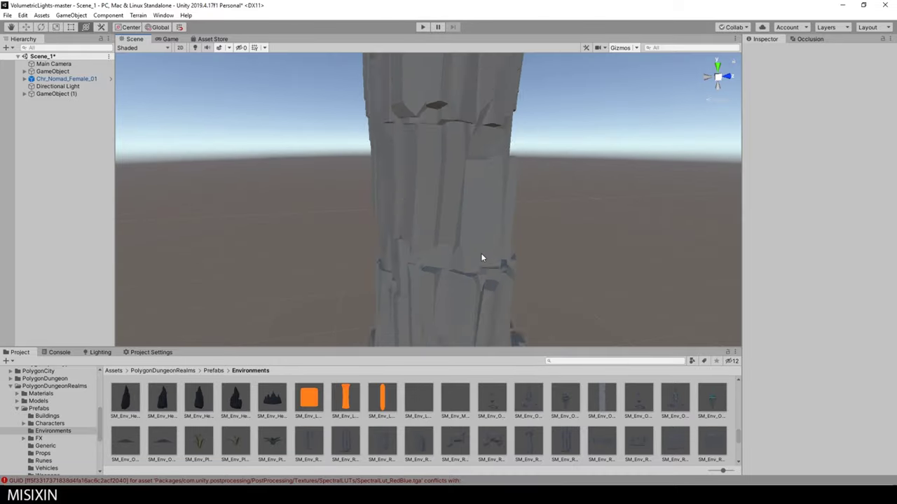
pyautogui.keyDown('alt'); pyautogui.moveTo(385, 157); pyautogui.dragTo(454, 166); pyautogui.keyUp('alt')
pyautogui.click(454, 165)
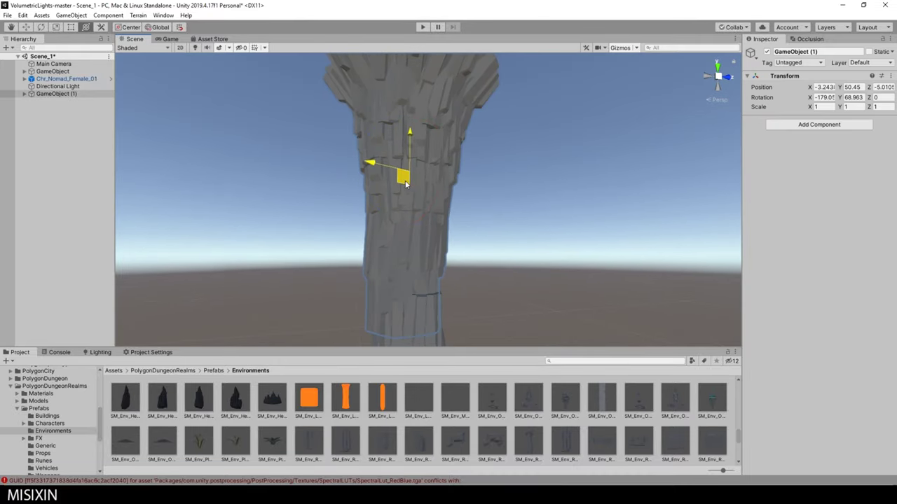
pyautogui.moveTo(405, 183)
pyautogui.keyDown('alt'); pyautogui.mouseDown()
pyautogui.moveTo(431, 88)
pyautogui.moveTo(517, 234)
pyautogui.moveTo(485, 180)
pyautogui.mouseUp(); pyautogui.keyUp('alt')
pyautogui.press('x')
# Inspect the tower's rock pieces from the base up to the top
pyautogui.click(462, 188)
pyautogui.scroll(5, 318, 273)
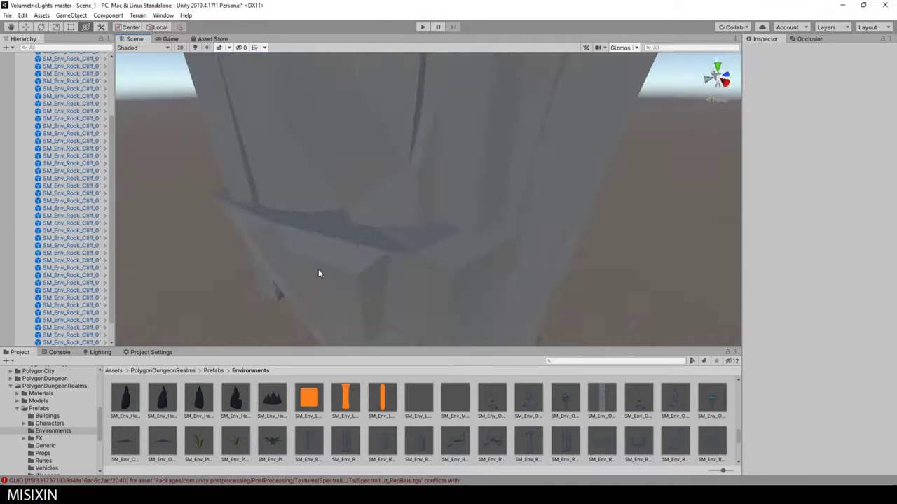
pyautogui.scroll(-5, 318, 274)
pyautogui.click(459, 230)
pyautogui.click(587, 184)
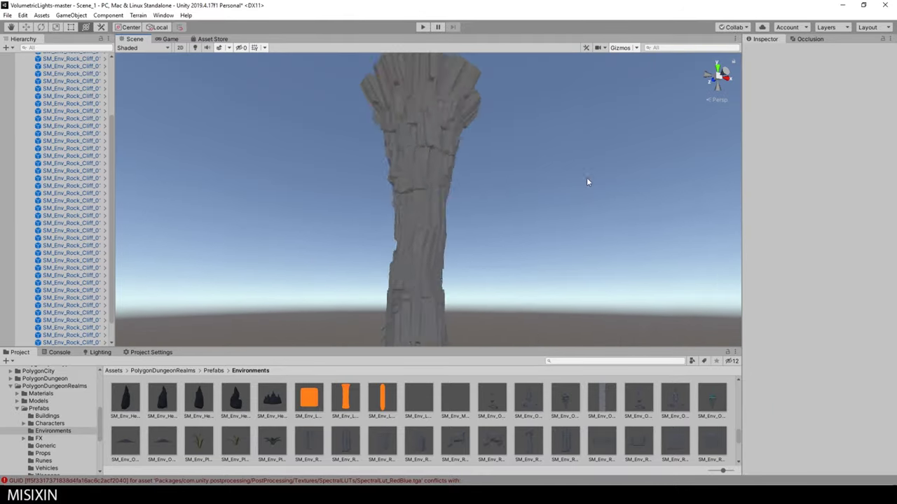
pyautogui.keyDown('alt'); pyautogui.moveTo(586, 184); pyautogui.dragTo(502, 227); pyautogui.keyUp('alt')
pyautogui.moveTo(554, 210)
pyautogui.keyDown('alt'); pyautogui.mouseDown()
pyautogui.moveTo(479, 253)
pyautogui.moveTo(502, 157)
pyautogui.mouseUp(); pyautogui.keyUp('alt')
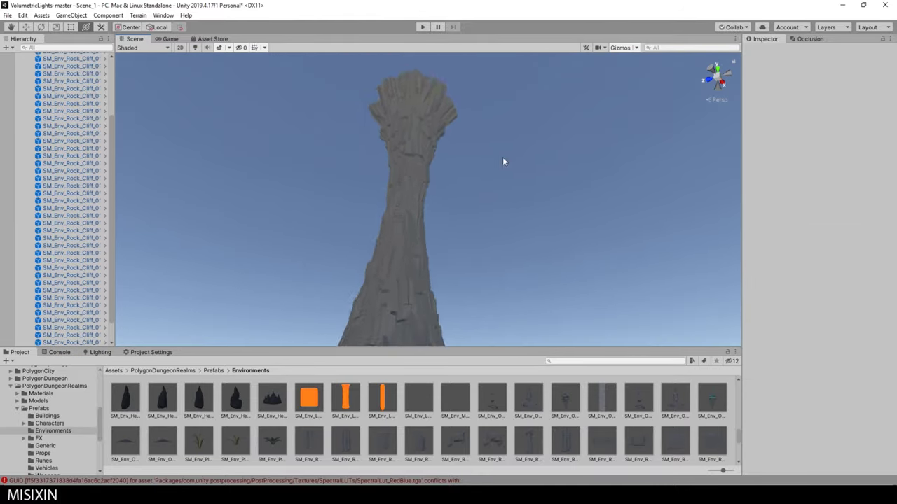
pyautogui.click(445, 232)
# Create empty GameObject 2 and add an SM_Env_Hell_Ground rock to the scene
pyautogui.moveTo(563, 198)
pyautogui.keyDown('alt'); pyautogui.mouseDown()
pyautogui.moveTo(528, 185)
pyautogui.moveTo(589, 151)
pyautogui.moveTo(107, 166)
pyautogui.mouseUp(); pyautogui.keyUp('alt')
pyautogui.click(529, 185)
pyautogui.rightClick(107, 166)
pyautogui.click(133, 231)
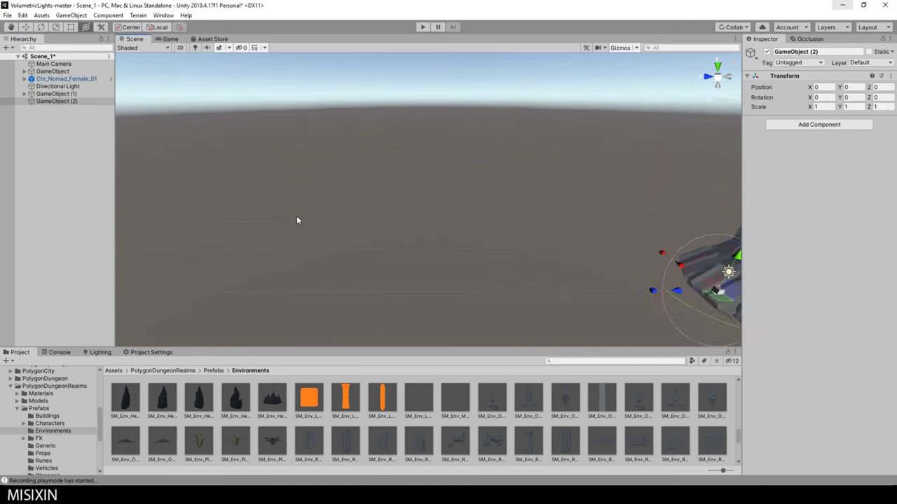
pyautogui.keyDown('alt'); pyautogui.moveTo(298, 220); pyautogui.dragTo(89, 96); pyautogui.keyUp('alt')
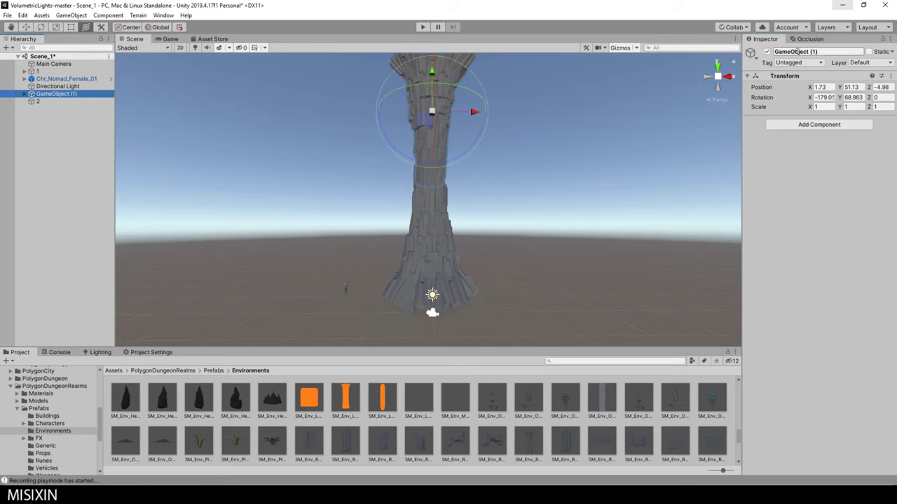
pyautogui.keyDown('alt'); pyautogui.moveTo(259, 194); pyautogui.dragTo(432, 266); pyautogui.keyUp('alt')
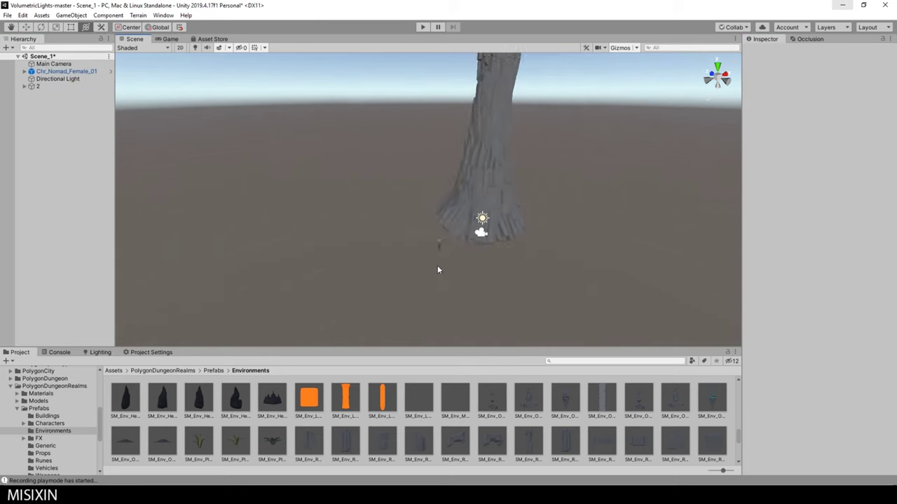
# Apply the grey Mat_02_A material to the SM_Env_Hell_Ground piece
pyautogui.hotkey('ctrl', 'alt', 'f')
pyautogui.press('f')
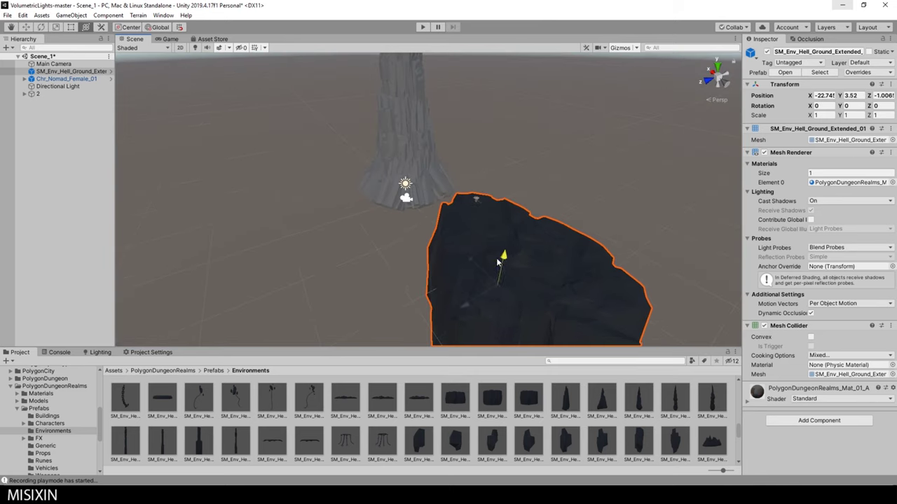
pyautogui.click(41, 393)
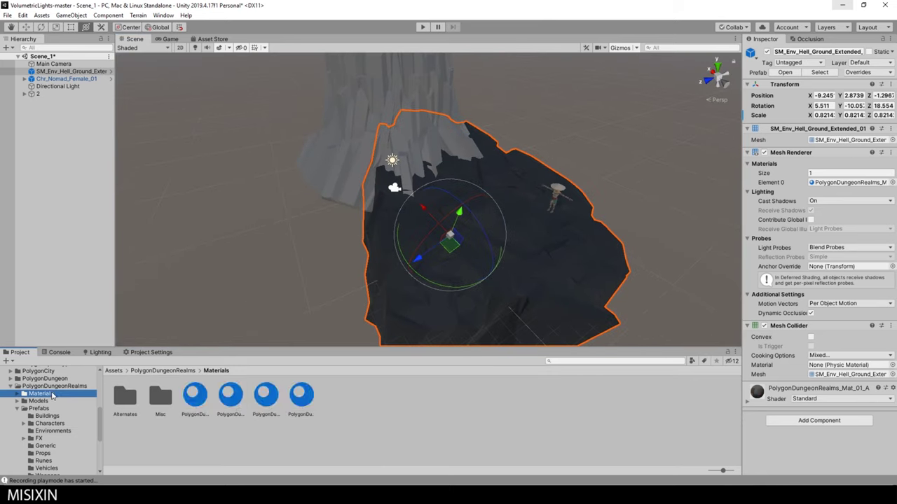
pyautogui.moveTo(231, 396)
pyautogui.mouseDown()
pyautogui.moveTo(448, 248)
pyautogui.moveTo(349, 228)
pyautogui.moveTo(444, 233)
pyautogui.mouseUp()
# Duplicate the ground piece several times and spread the copies around the pillar base
pyautogui.hotkey('ctrl', 'd')
pyautogui.hotkey('ctrl', 'd')
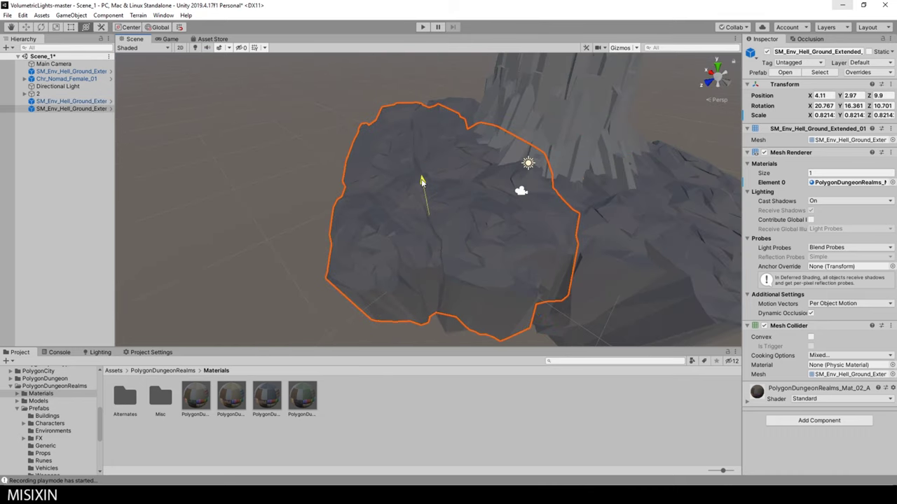
pyautogui.hotkey('ctrl', 'd')
pyautogui.moveTo(421, 181); pyautogui.dragTo(411, 224)
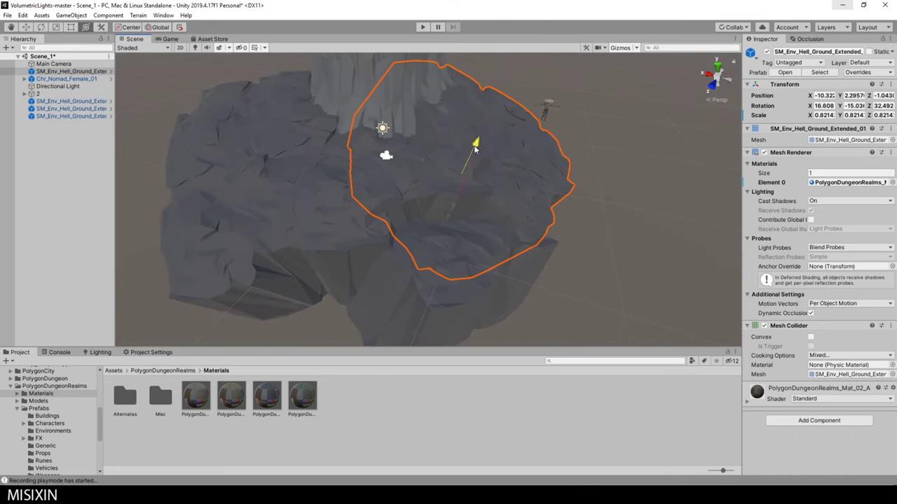
pyautogui.click(350, 203)
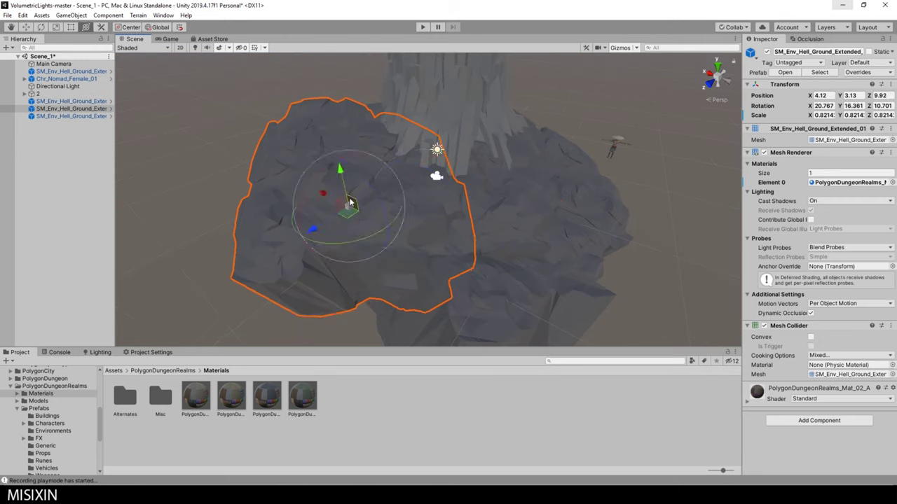
pyautogui.hotkey('ctrl', 'd')
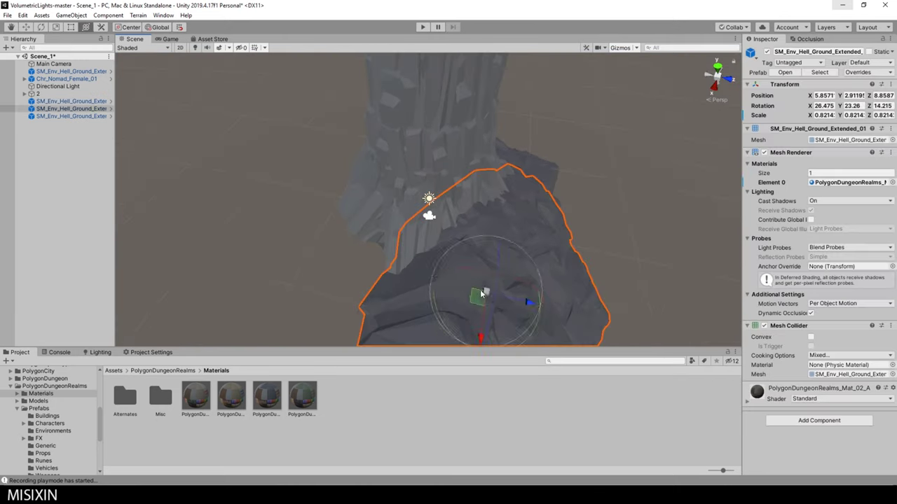
pyautogui.moveTo(352, 223); pyautogui.dragTo(395, 244)
pyautogui.hotkey('ctrl', 'd')
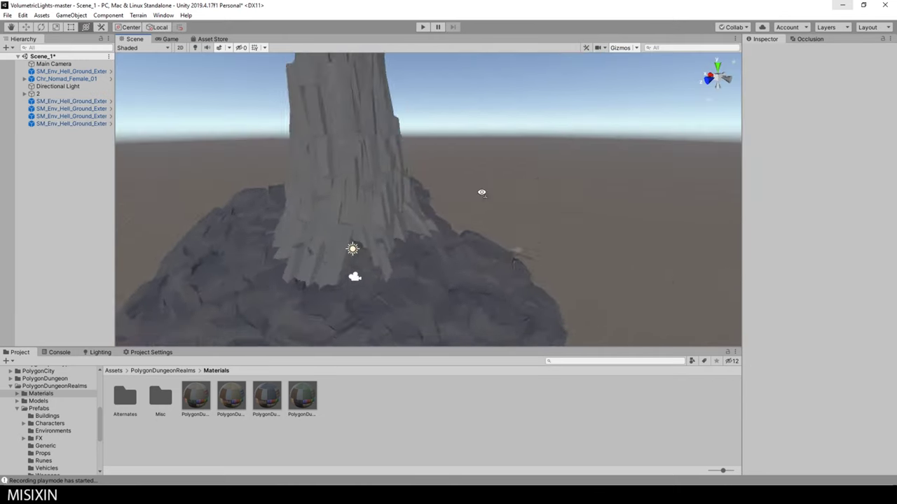
pyautogui.moveTo(413, 211); pyautogui.dragTo(447, 229)
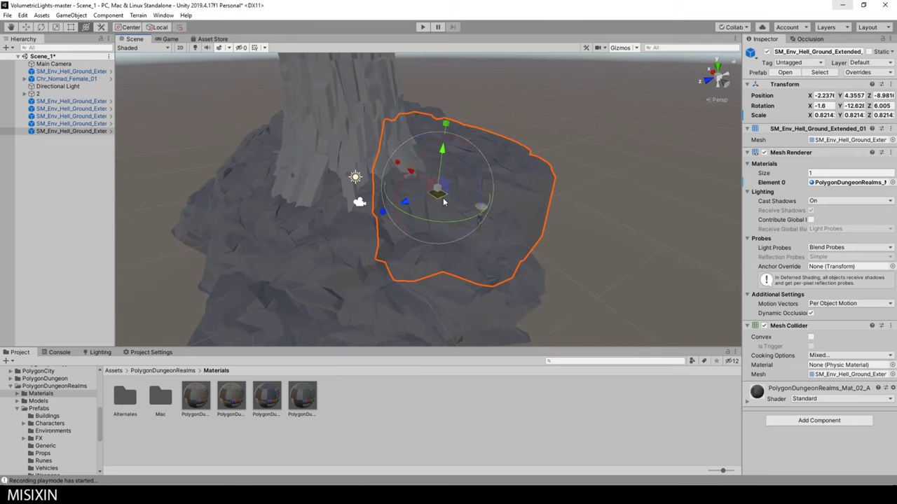
pyautogui.hotkey('ctrl', 'd')
pyautogui.moveTo(463, 166); pyautogui.dragTo(520, 280)
pyautogui.hotkey('ctrl', 'd')
# Add more ground copies to fill gaps and widen the rock base
pyautogui.hotkey('ctrl', 'd')
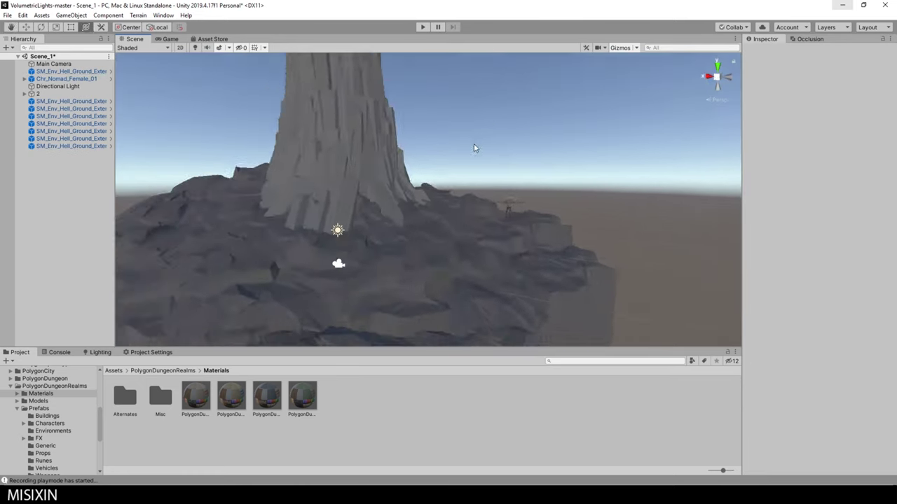
pyautogui.moveTo(429, 211)
pyautogui.mouseDown()
pyautogui.moveTo(474, 282)
pyautogui.moveTo(487, 254)
pyautogui.moveTo(405, 237)
pyautogui.mouseUp()
pyautogui.hotkey('ctrl', 'd')
pyautogui.hotkey('ctrl', 'd')
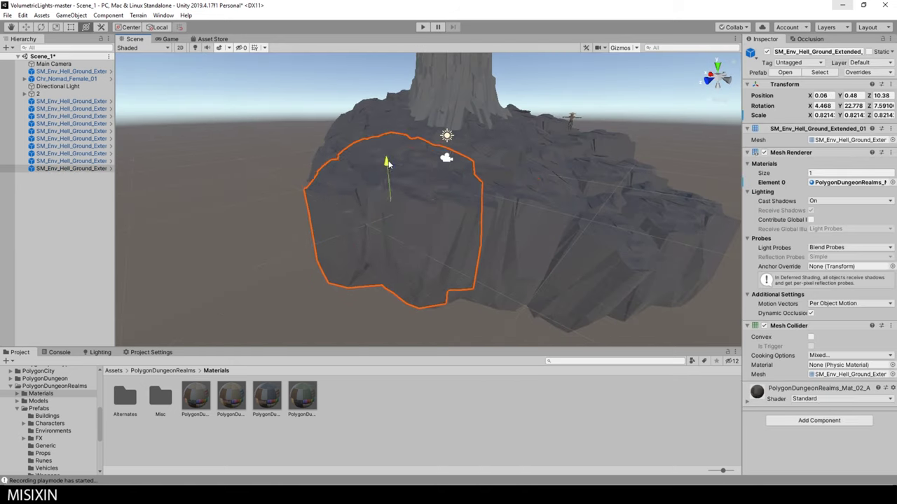
pyautogui.hotkey('ctrl', 'd')
pyautogui.moveTo(453, 254); pyautogui.dragTo(443, 234)
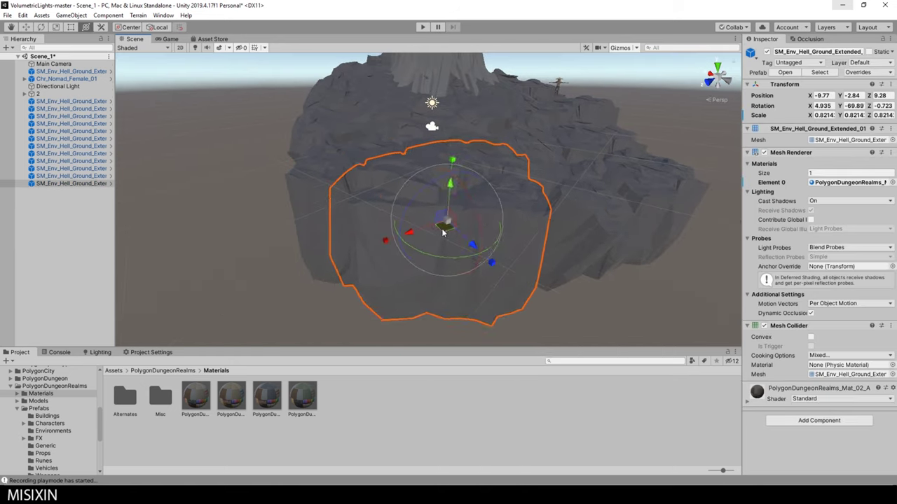
pyautogui.keyDown('alt'); pyautogui.moveTo(539, 217); pyautogui.dragTo(533, 201); pyautogui.keyUp('alt')
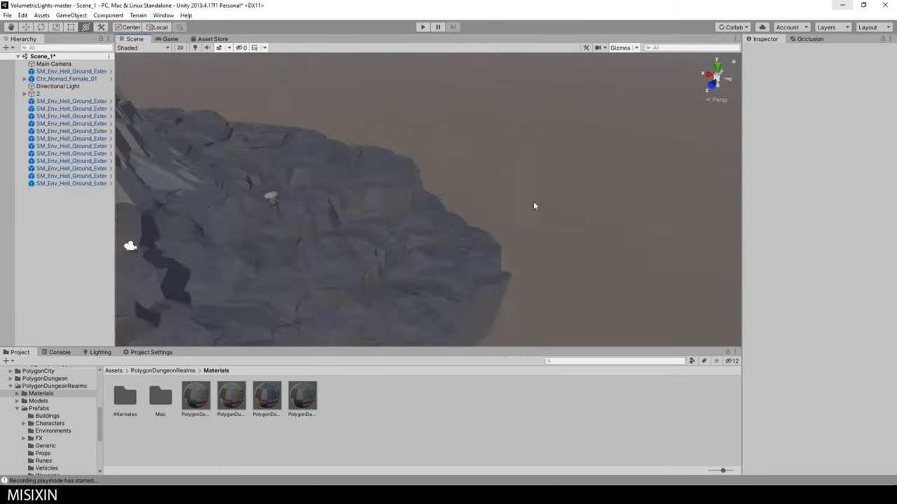
pyautogui.click(520, 282)
pyautogui.hotkey('ctrl', 'd')
pyautogui.moveTo(382, 186); pyautogui.dragTo(408, 200)
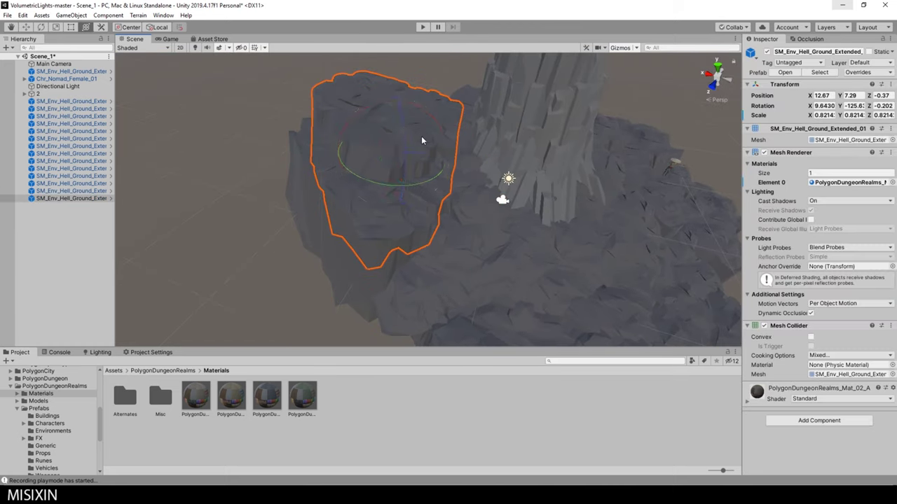
pyautogui.keyDown('alt'); pyautogui.moveTo(421, 140); pyautogui.dragTo(364, 246); pyautogui.keyUp('alt')
pyautogui.hotkey('ctrl', 'd')
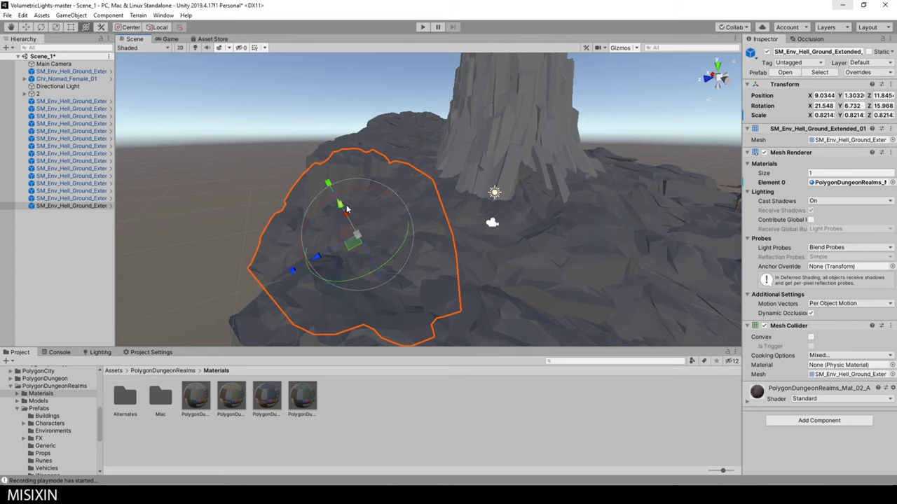
pyautogui.keyDown('alt'); pyautogui.moveTo(346, 208); pyautogui.dragTo(359, 190); pyautogui.keyUp('alt')
pyautogui.hotkey('ctrl', 'd')
pyautogui.moveTo(383, 227)
pyautogui.keyDown('alt'); pyautogui.mouseDown()
pyautogui.moveTo(493, 290)
pyautogui.moveTo(493, 268)
pyautogui.moveTo(230, 130)
pyautogui.moveTo(652, 343)
pyautogui.mouseUp(); pyautogui.keyUp('alt')
# Parent the ground pieces under group 2, then duplicate it as 2 (1), rotated beside it
pyautogui.press('f')
pyautogui.moveTo(46, 101); pyautogui.dragTo(31, 93)
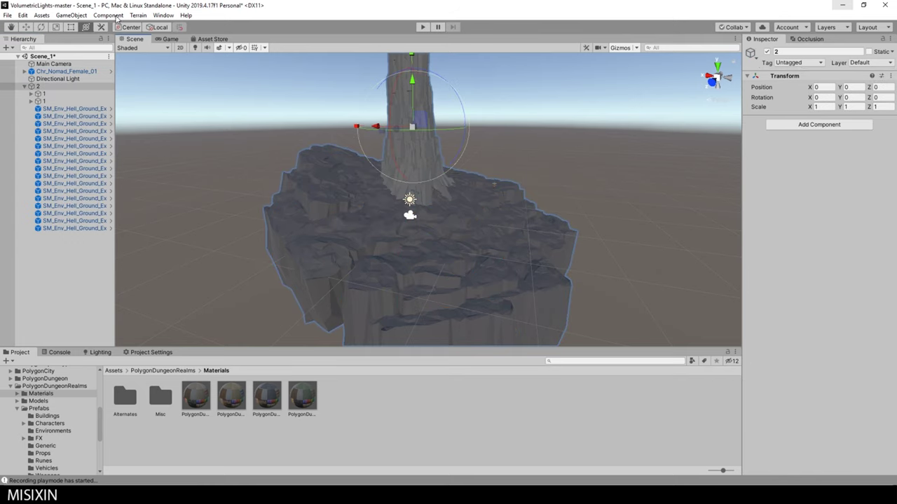
pyautogui.hotkey('ctrl', 'd')
pyautogui.click(160, 27)
pyautogui.press('e')
pyautogui.moveTo(306, 152); pyautogui.dragTo(559, 123)
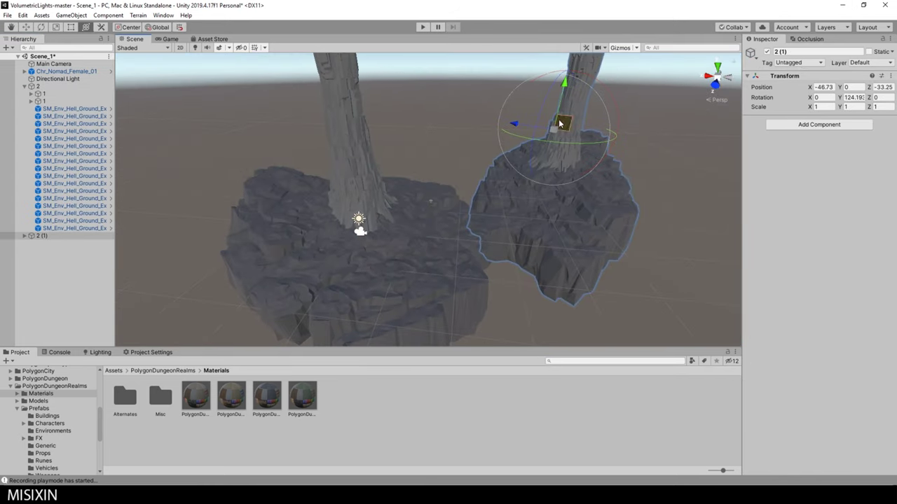
# Duplicate the group as 2 (2), rotate and tilt it, and raise it beside the pillars
pyautogui.hotkey('ctrl', 'd')
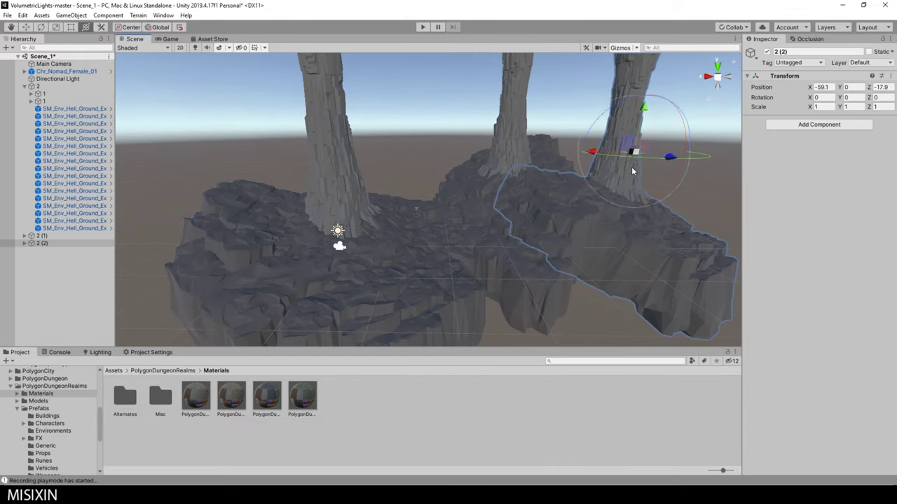
pyautogui.moveTo(631, 167); pyautogui.dragTo(621, 109)
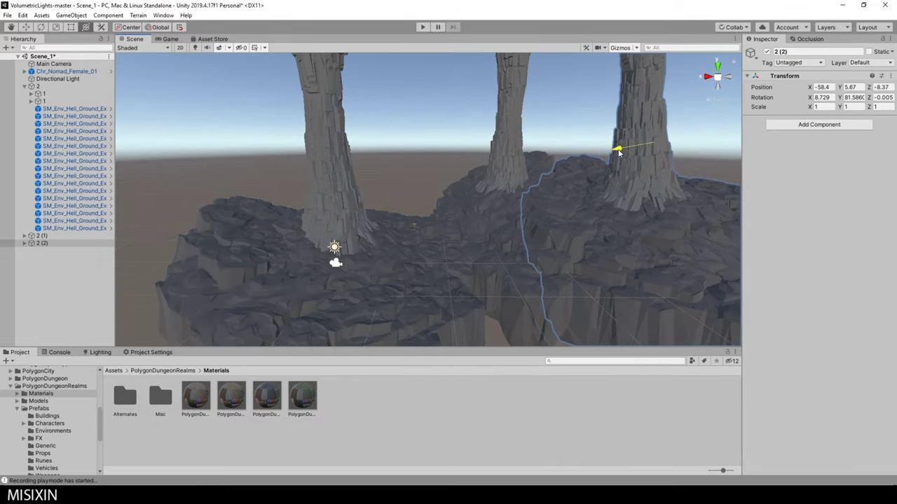
pyautogui.moveTo(618, 151); pyautogui.dragTo(597, 164)
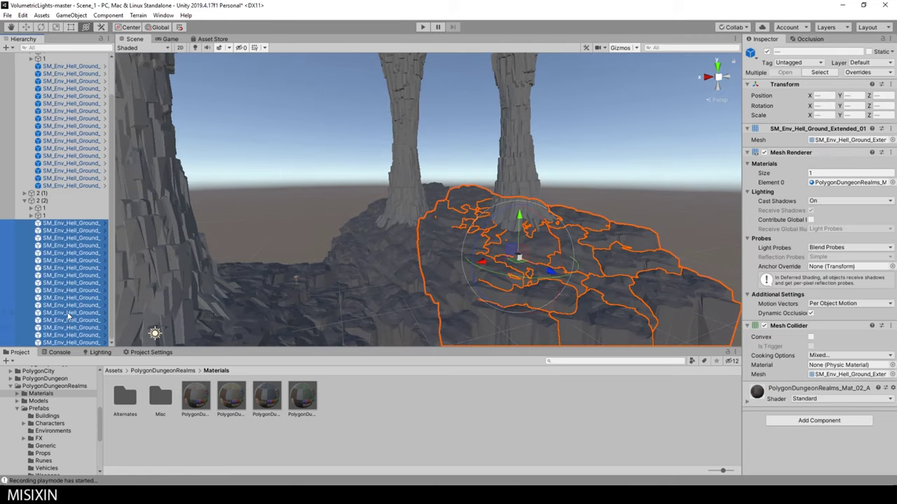
pyautogui.click(542, 215)
pyautogui.moveTo(541, 216); pyautogui.dragTo(471, 180)
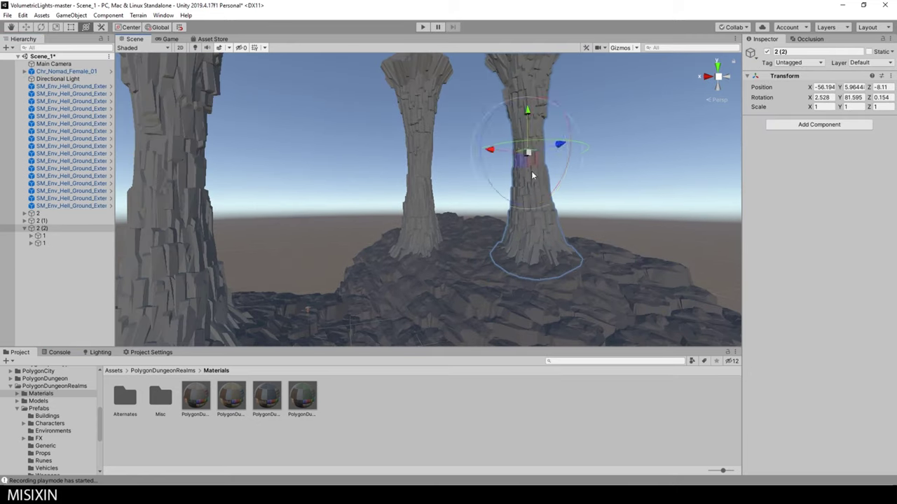
pyautogui.moveTo(648, 181)
pyautogui.mouseDown(button='right')
pyautogui.moveTo(452, 177)
pyautogui.moveTo(511, 157)
pyautogui.mouseUp(button='right')
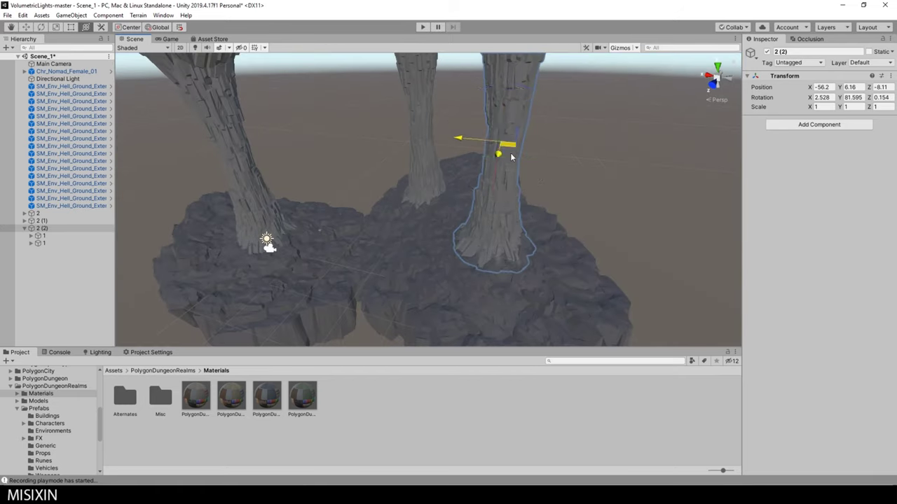
pyautogui.moveTo(566, 144); pyautogui.dragTo(525, 105)
pyautogui.moveTo(293, 246); pyautogui.dragTo(449, 179, button='right')
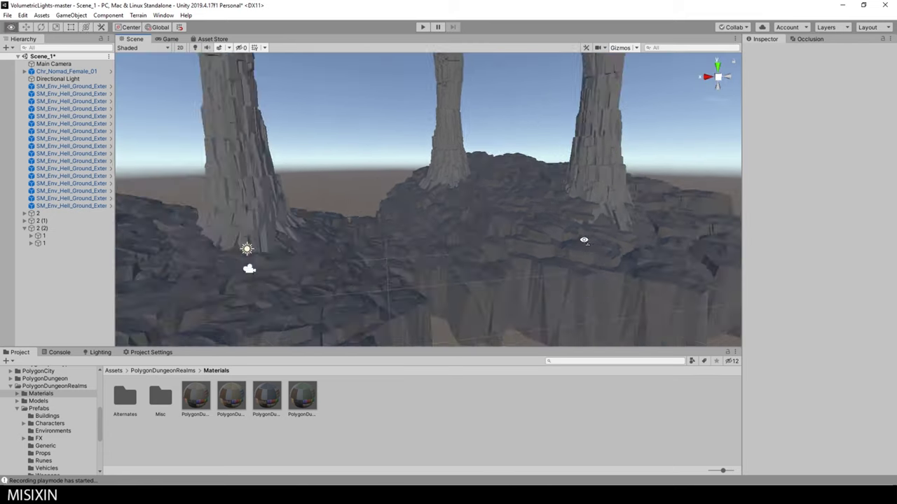
# Reposition the Main Camera so it frames the rock pillars
pyautogui.moveTo(521, 147); pyautogui.dragTo(536, 185, button='right')
pyautogui.click(477, 260)
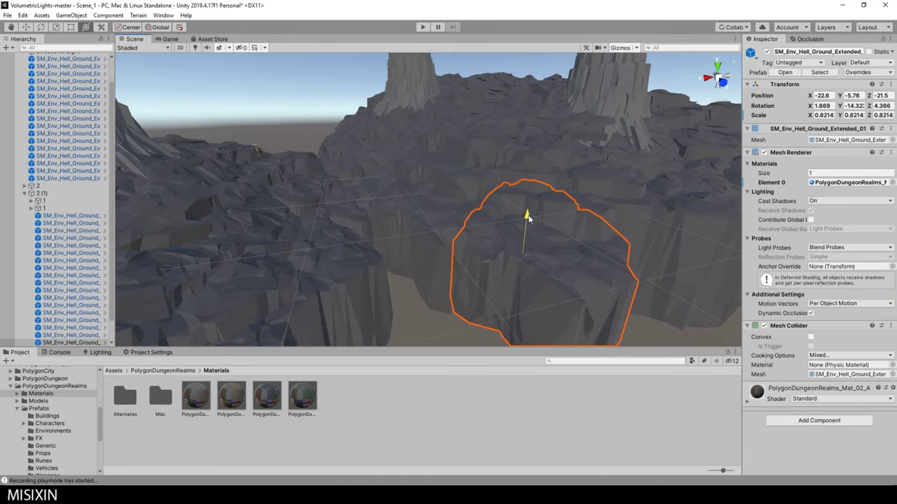
pyautogui.keyDown('alt'); pyautogui.moveTo(410, 244); pyautogui.dragTo(382, 240); pyautogui.keyUp('alt')
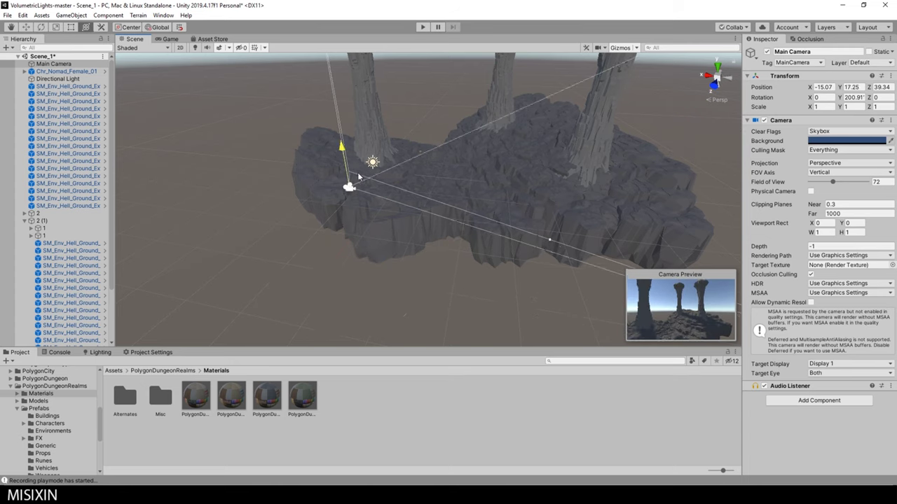
pyautogui.moveTo(297, 211); pyautogui.dragTo(355, 234)
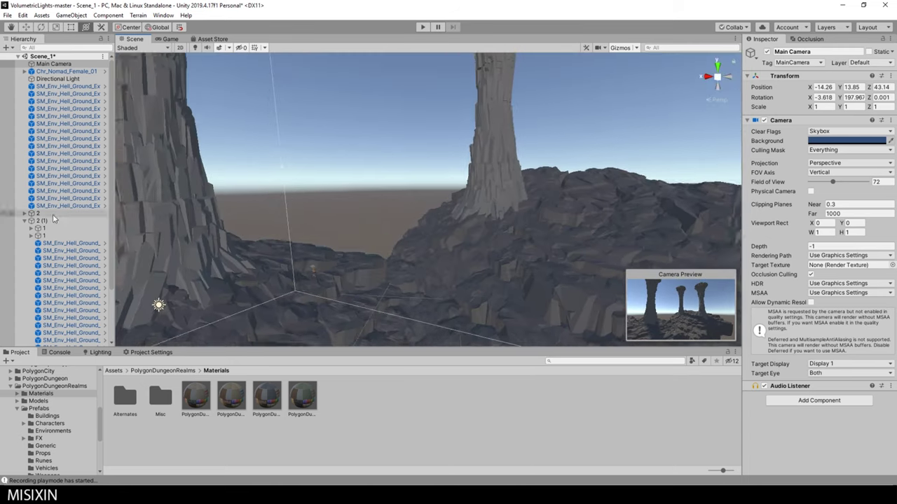
# Rotate the new pillar group 2 (3), check it through the camera, and raise it higher
pyautogui.click(462, 176)
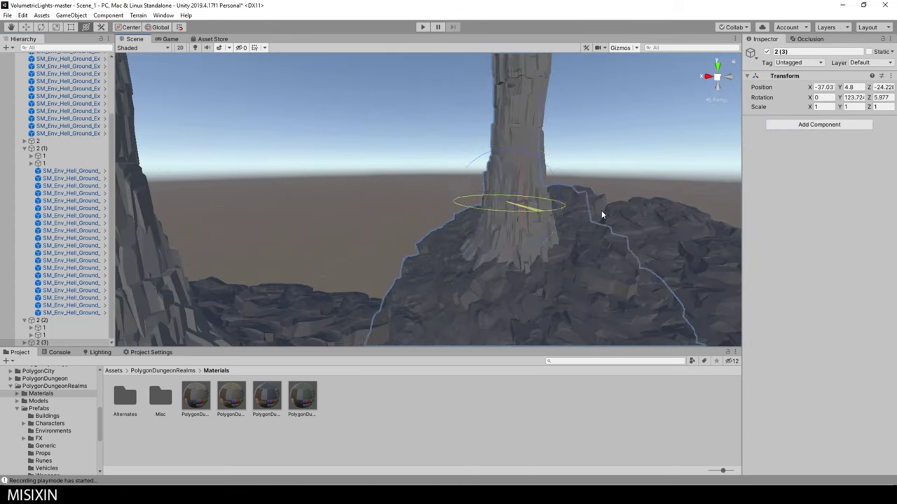
pyautogui.keyDown('alt'); pyautogui.moveTo(462, 175); pyautogui.dragTo(493, 303); pyautogui.keyUp('alt')
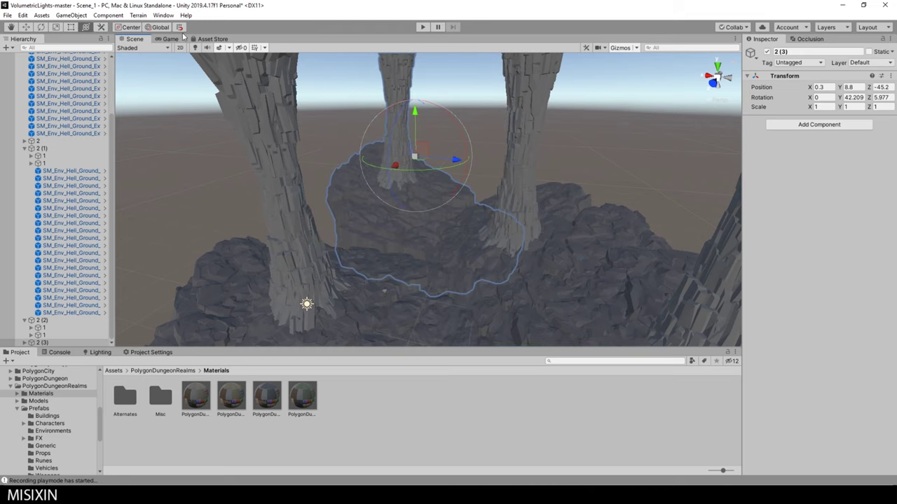
pyautogui.click(171, 38)
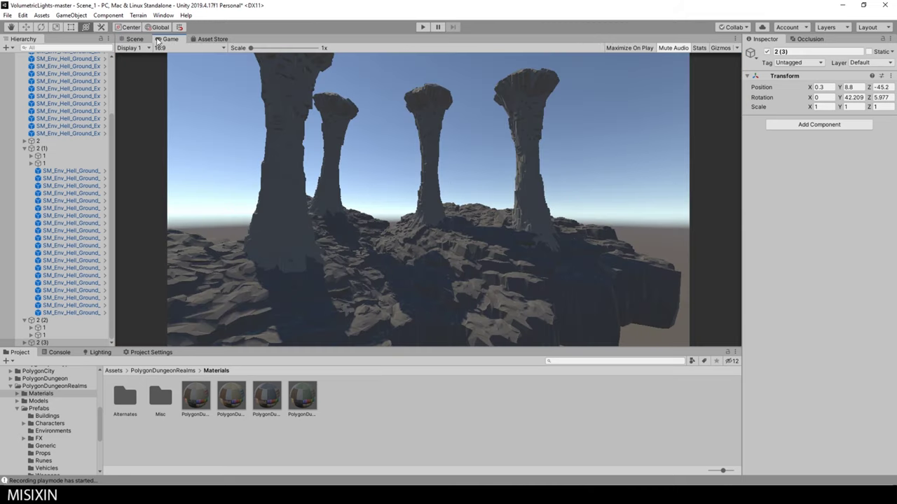
pyautogui.click(134, 38)
pyautogui.moveTo(414, 116); pyautogui.dragTo(394, 106)
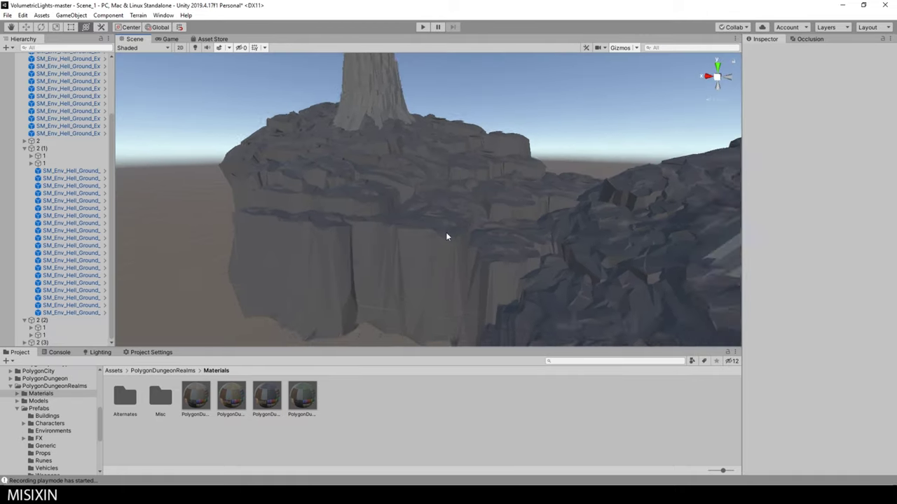
# Shift one ground piece outward and frame another piece of the floor
pyautogui.click(440, 191)
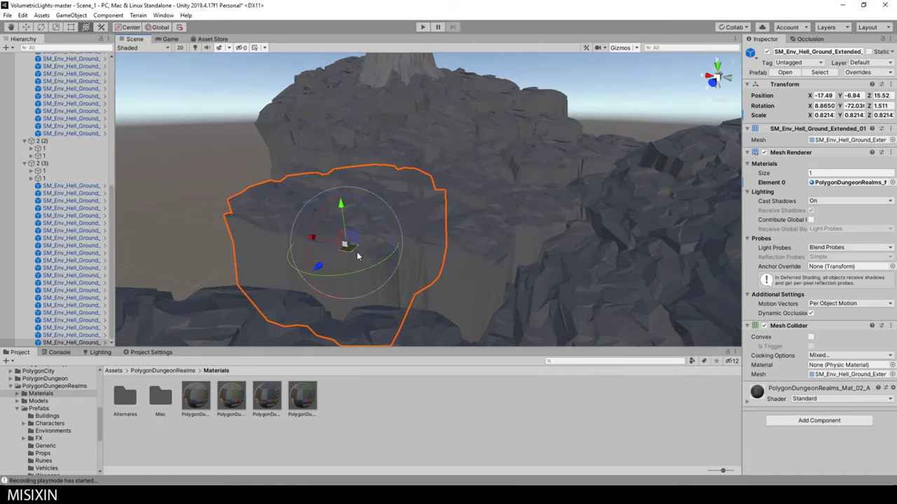
pyautogui.moveTo(357, 256); pyautogui.dragTo(476, 316)
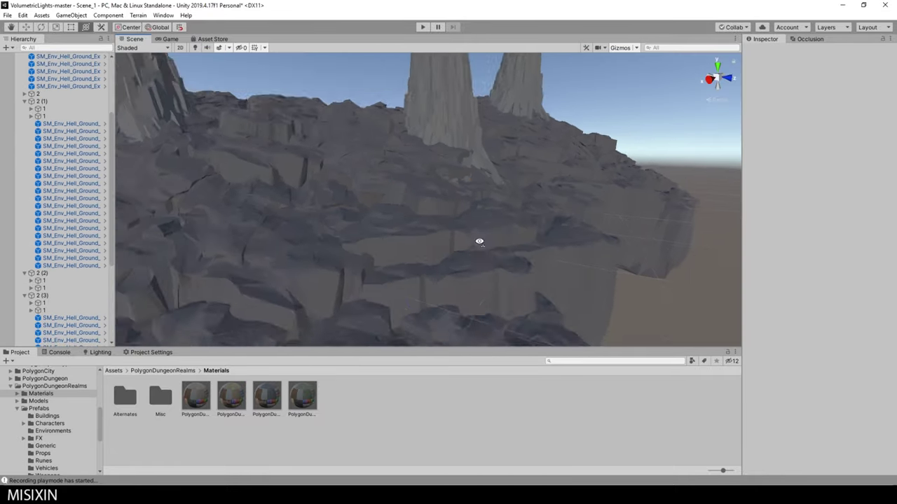
pyautogui.click(456, 241)
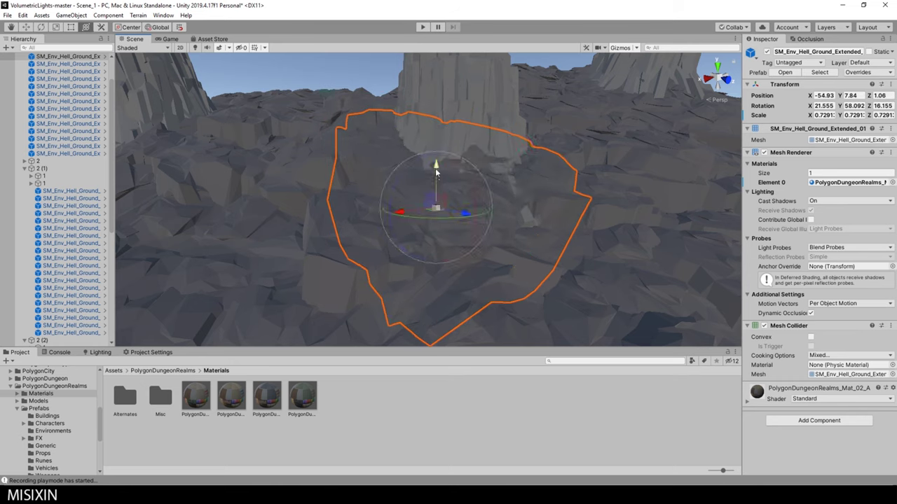
pyautogui.click(435, 168)
pyautogui.press('f')
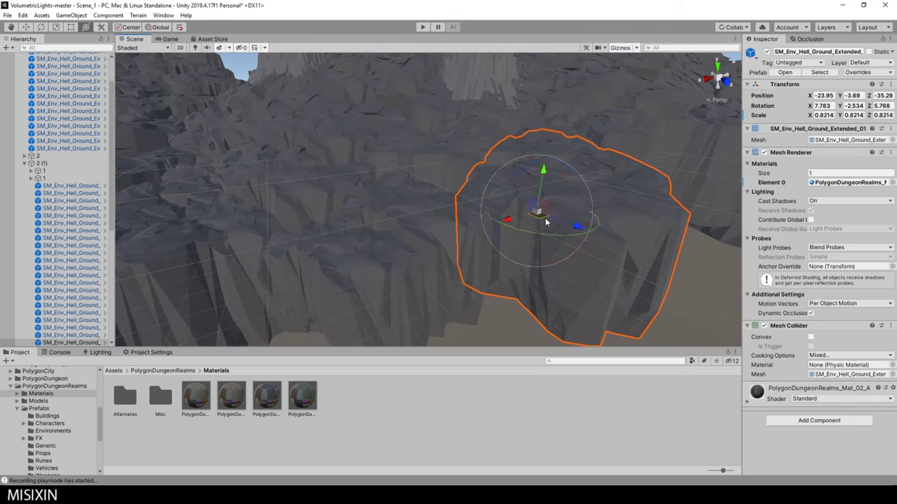
# Frame and orbit around several ground pieces to inspect their placement
pyautogui.click(640, 140)
pyautogui.press('f')
pyautogui.keyDown('alt'); pyautogui.moveTo(639, 141); pyautogui.dragTo(489, 215); pyautogui.keyUp('alt')
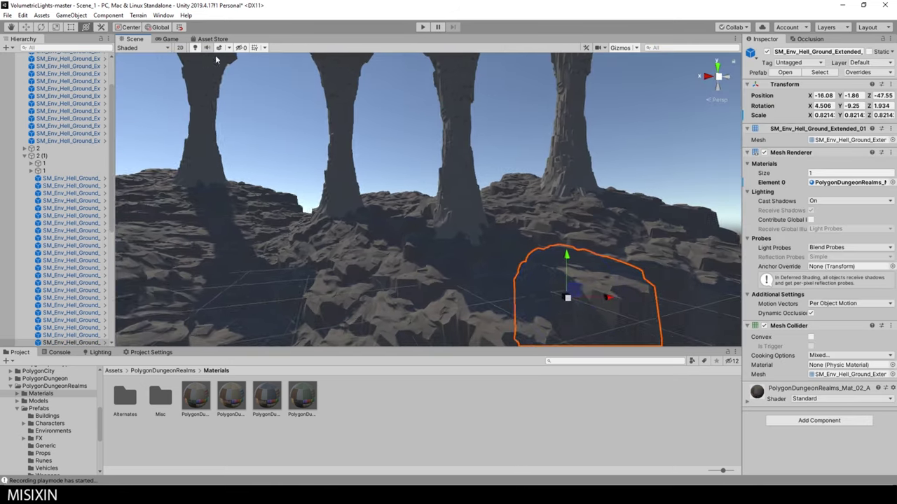
pyautogui.click(492, 219)
pyautogui.press('f')
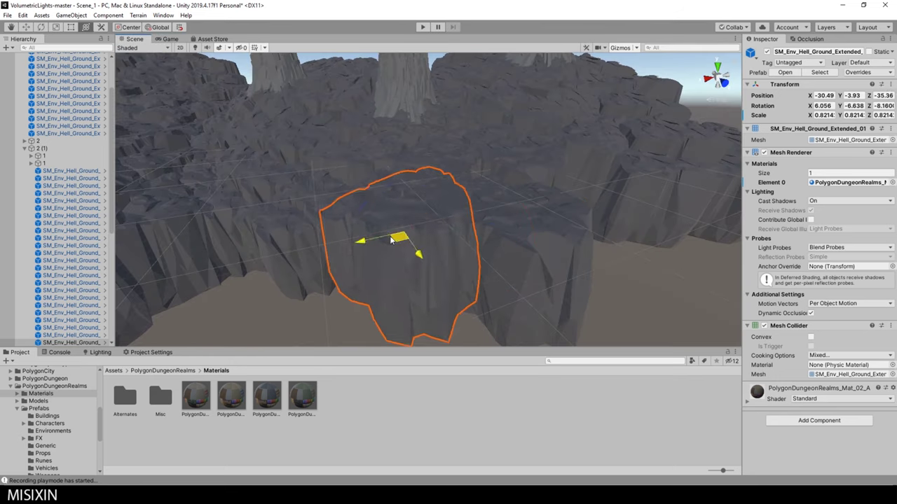
pyautogui.click(461, 236)
pyautogui.press('f')
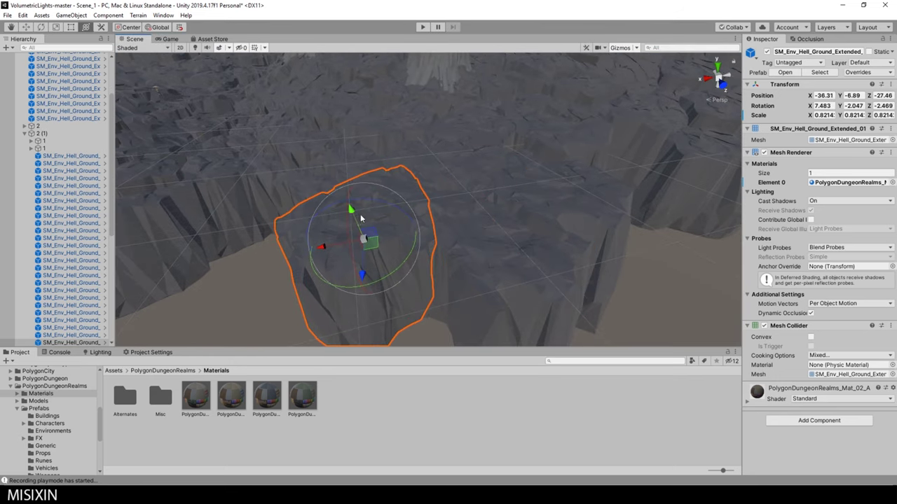
pyautogui.keyDown('alt'); pyautogui.moveTo(425, 300); pyautogui.dragTo(331, 196); pyautogui.keyUp('alt')
# Inspect the remaining ground pieces up close, ending with the last one in the group
pyautogui.click(316, 168)
pyautogui.press('f')
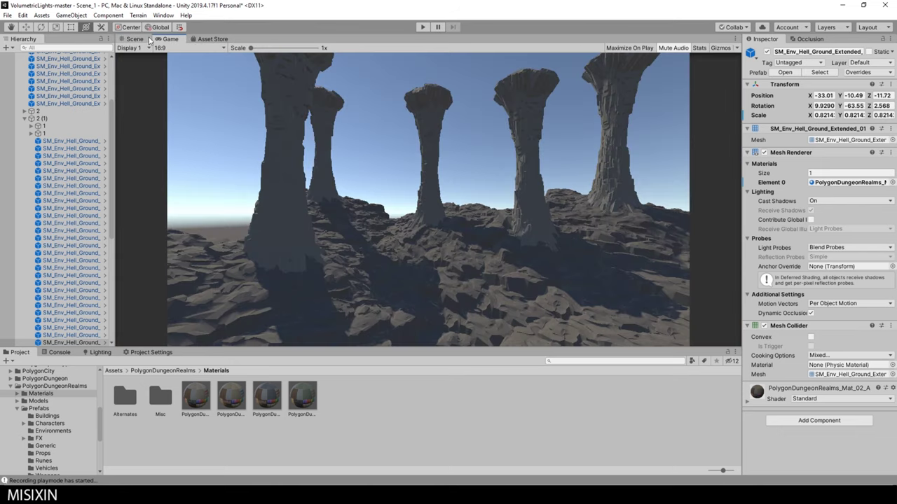
pyautogui.keyDown('alt'); pyautogui.moveTo(370, 137); pyautogui.dragTo(571, 269); pyautogui.keyUp('alt')
pyautogui.moveTo(518, 224)
pyautogui.keyDown('alt'); pyautogui.mouseDown()
pyautogui.moveTo(370, 177)
pyautogui.moveTo(372, 208)
pyautogui.mouseUp(); pyautogui.keyUp('alt')
pyautogui.click(476, 186)
pyautogui.press('f')
pyautogui.click(363, 161)
pyautogui.press('f')
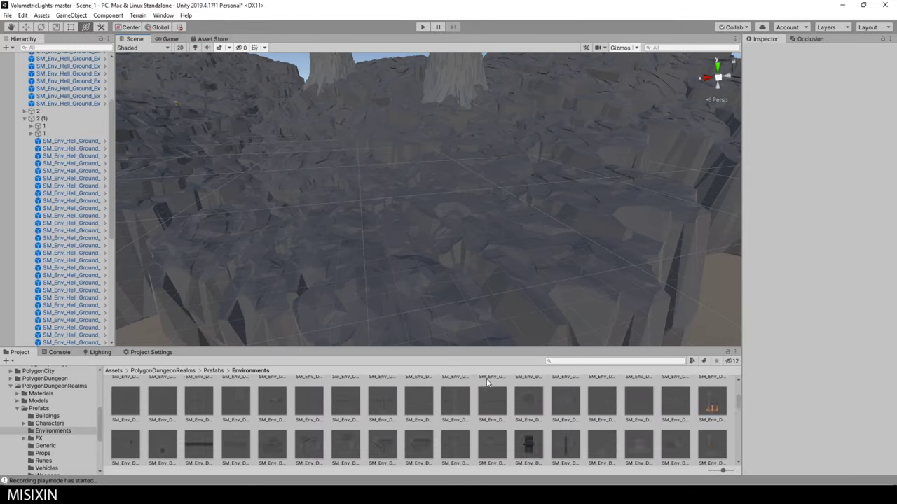
# Frame the Main Camera and set its rotation to X 2.8, Z 0 for a level view
pyautogui.click(159, 42)
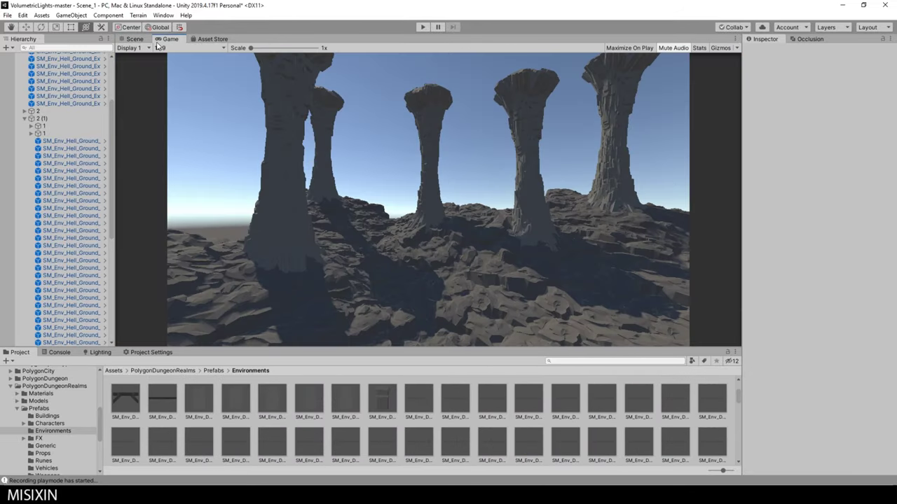
pyautogui.doubleClick(54, 64)
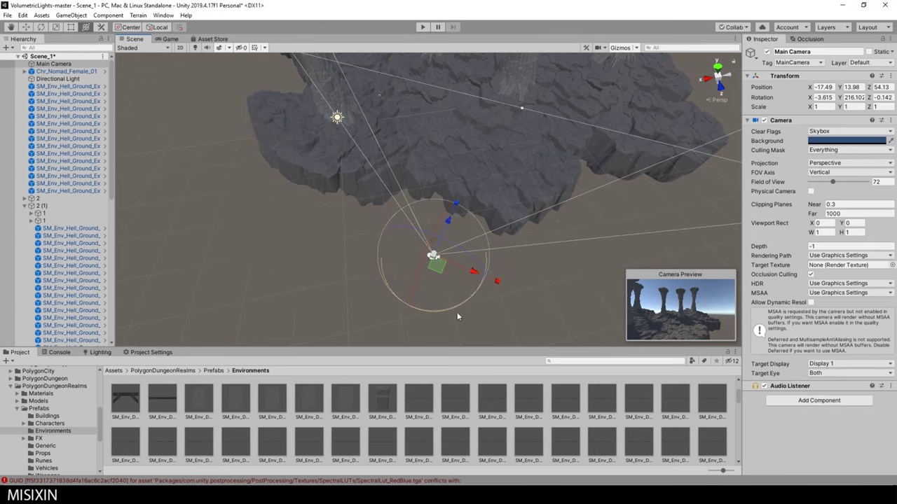
pyautogui.click(170, 40)
pyautogui.moveTo(812, 100); pyautogui.dragTo(830, 101)
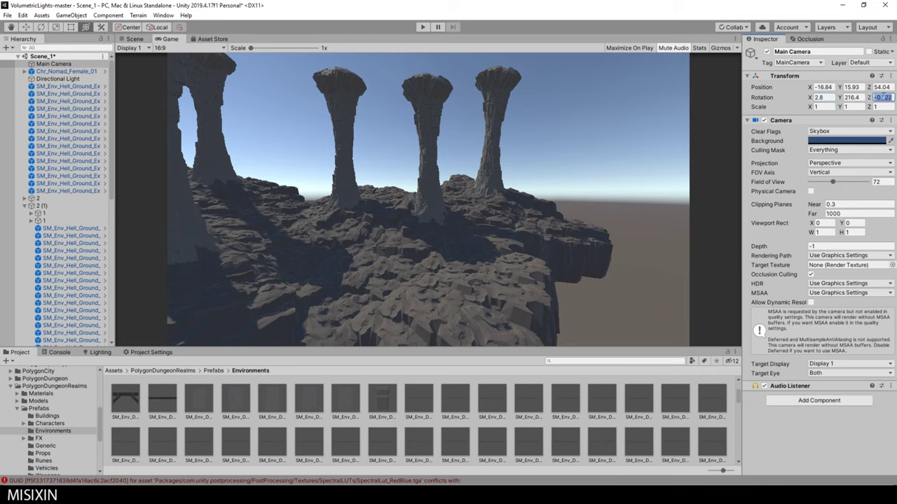
pyautogui.hotkey('ctrl', '1')
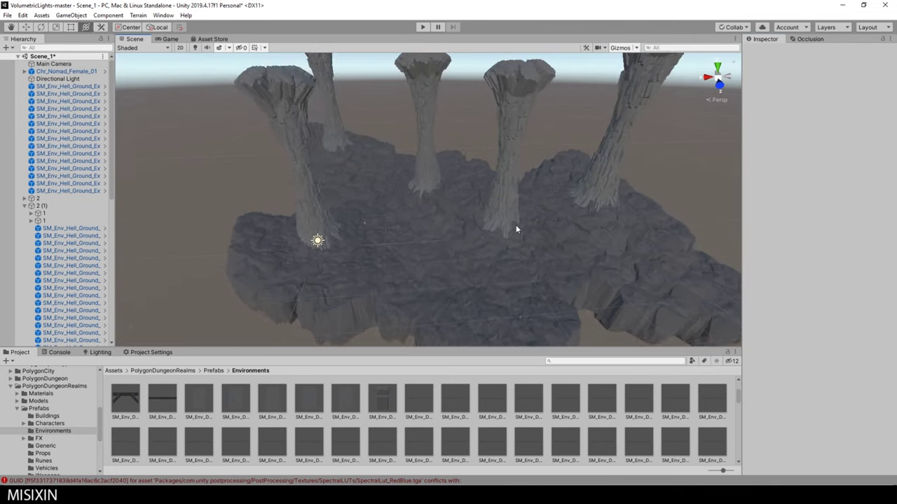
pyautogui.moveTo(516, 225)
pyautogui.keyDown('alt'); pyautogui.mouseDown()
pyautogui.moveTo(445, 242)
pyautogui.moveTo(419, 231)
pyautogui.mouseUp(); pyautogui.keyUp('alt')
# Rotate pillar group copy 2 (5), move it to a new spot and lower it to Y 19.3
pyautogui.click(419, 230)
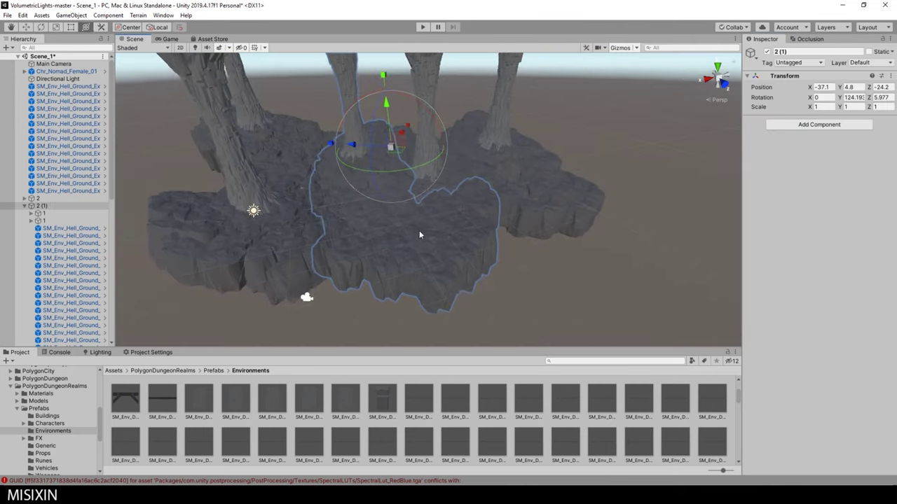
pyautogui.moveTo(375, 190); pyautogui.dragTo(447, 229)
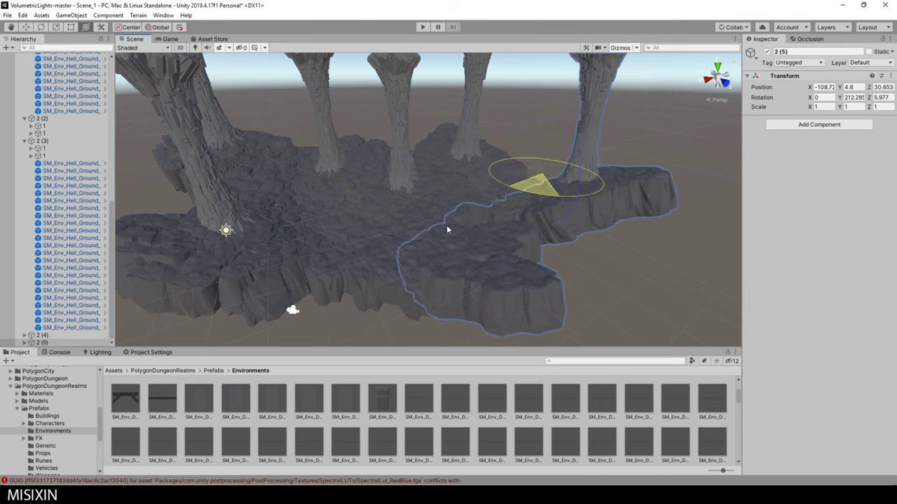
pyautogui.keyDown('alt'); pyautogui.moveTo(381, 186); pyautogui.dragTo(351, 137); pyautogui.keyUp('alt')
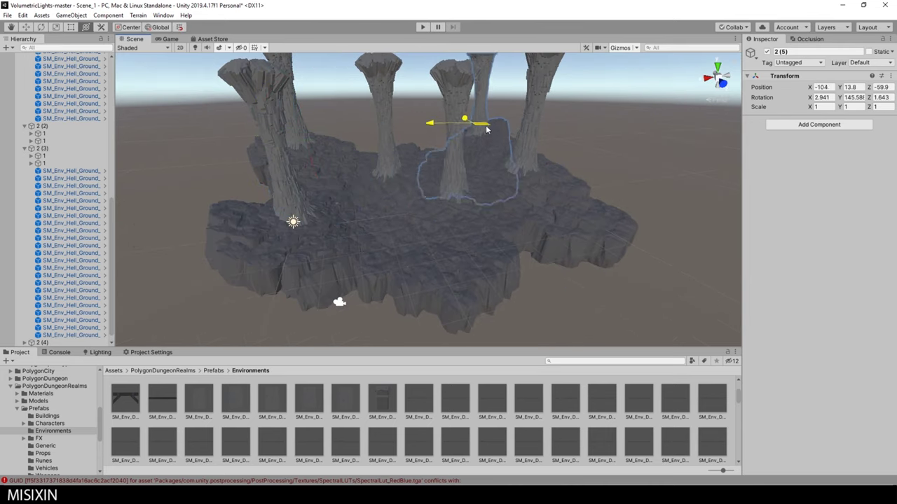
pyautogui.moveTo(487, 129); pyautogui.dragTo(463, 164)
pyautogui.press('f')
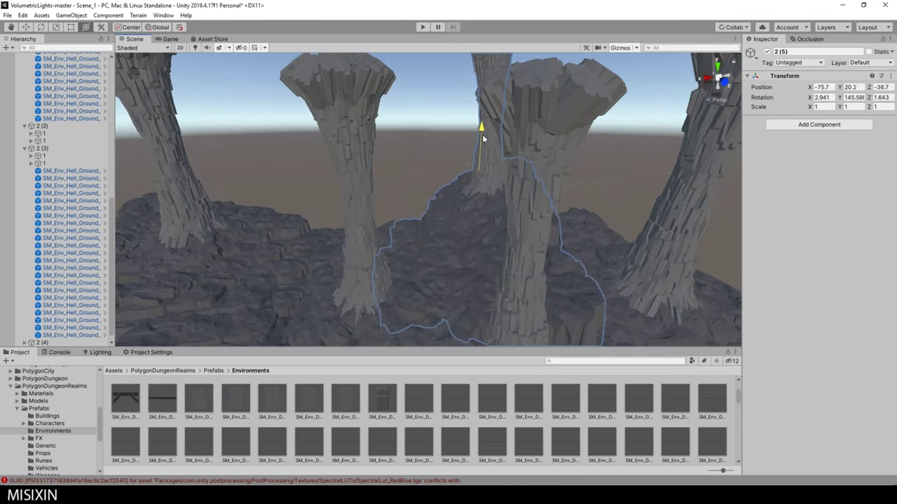
pyautogui.moveTo(482, 135); pyautogui.dragTo(470, 169)
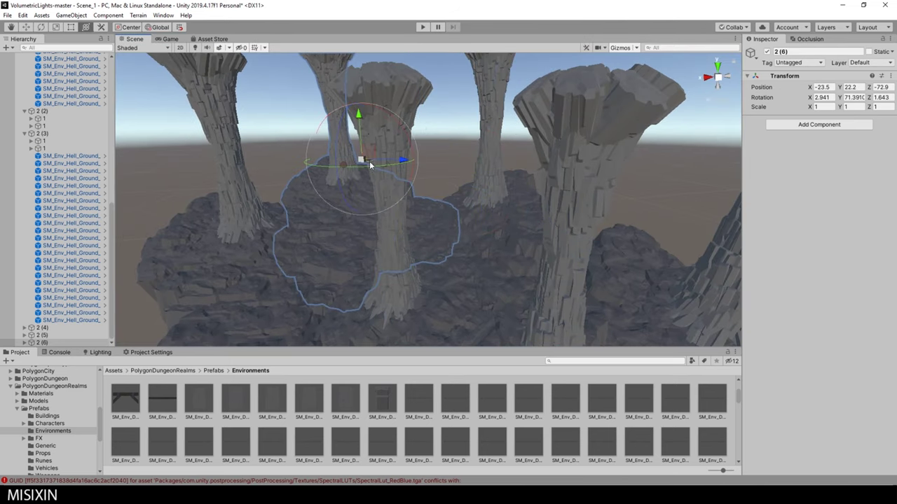
# Raise the next pillar group copy to Y 32.2 and slide another copy into place
pyautogui.click(171, 39)
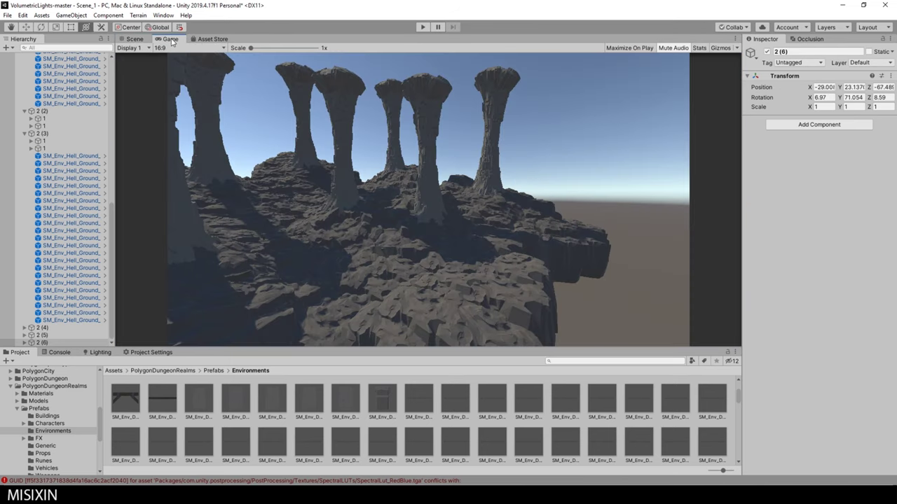
pyautogui.click(145, 41)
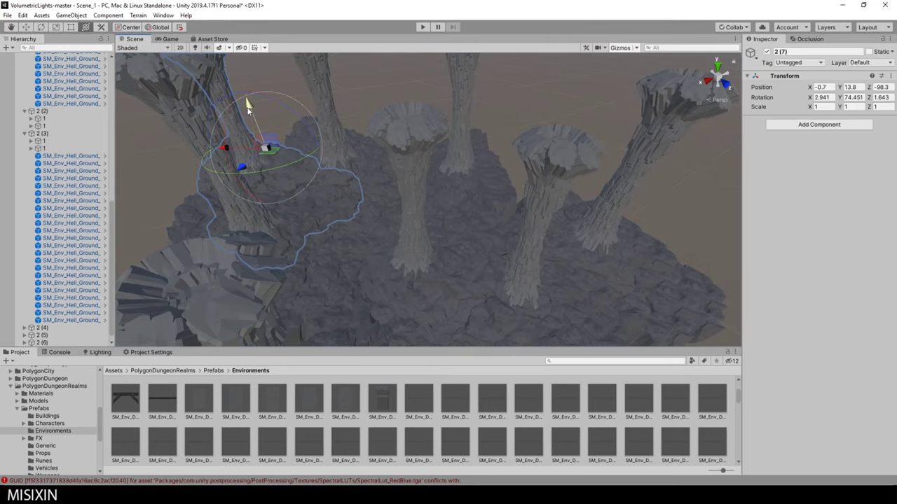
pyautogui.moveTo(246, 105); pyautogui.dragTo(234, 70)
pyautogui.click(170, 39)
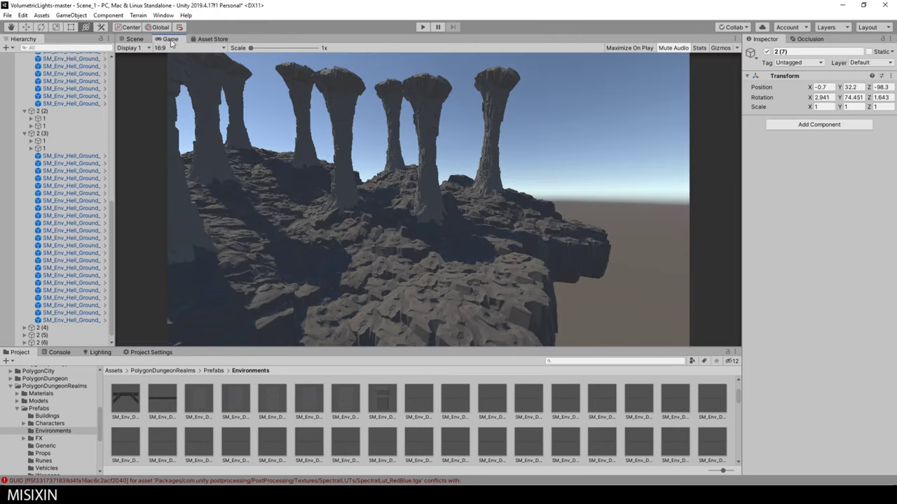
pyautogui.click(135, 39)
pyautogui.moveTo(287, 100); pyautogui.dragTo(259, 105)
# Compare the pillar group layout between the Game and Scene views
pyautogui.click(170, 39)
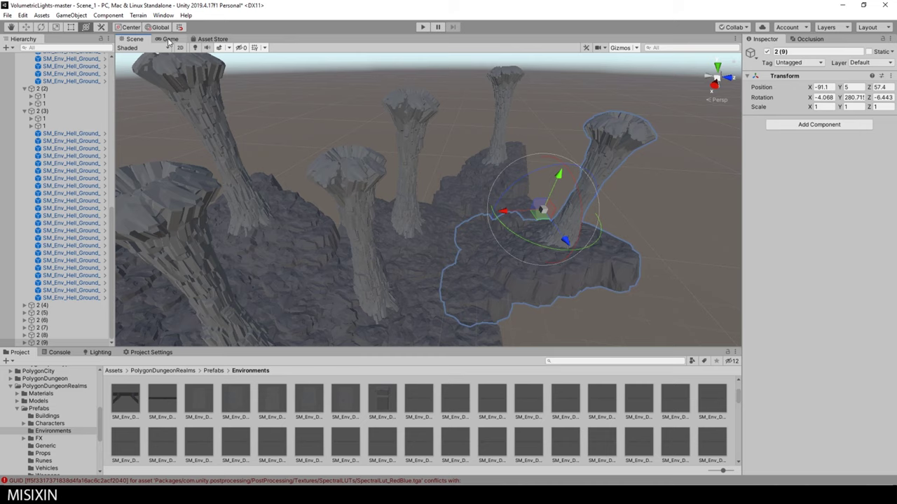
pyautogui.click(168, 40)
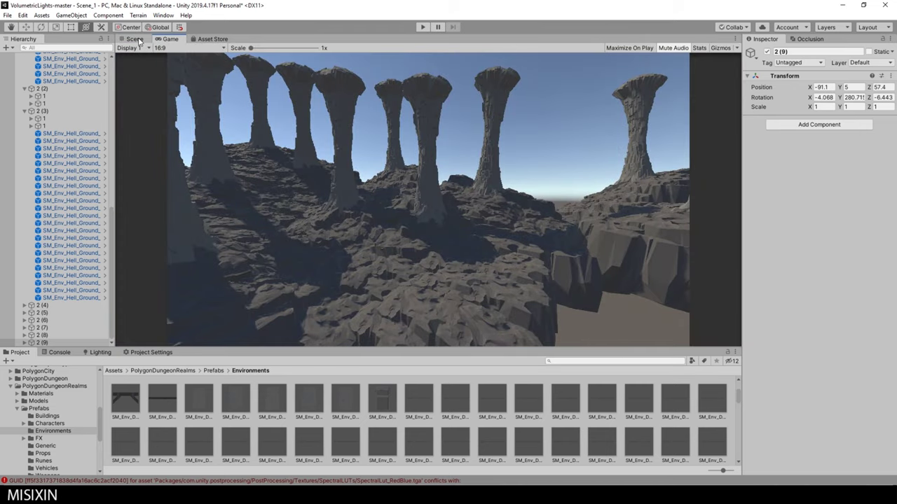
pyautogui.click(134, 39)
pyautogui.click(168, 39)
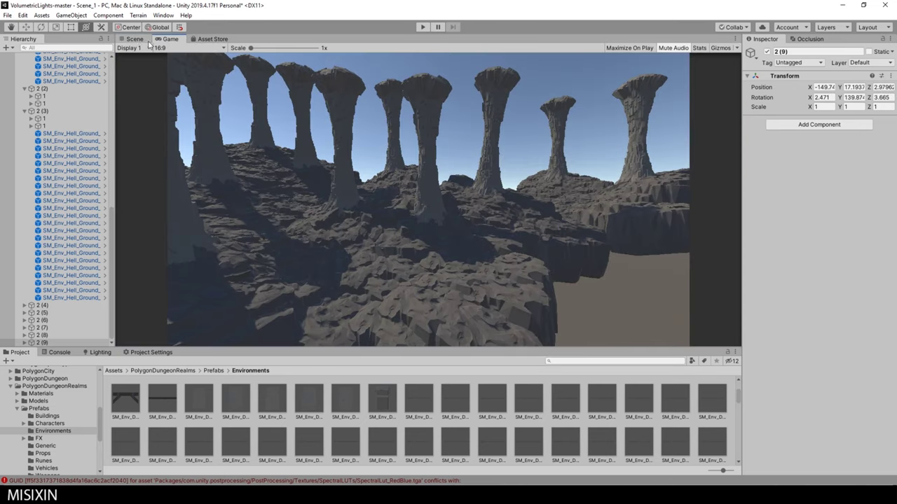
pyautogui.click(134, 39)
pyautogui.click(168, 39)
# Check the pillar layout in the Game view, then move a ground piece to a new spot
pyautogui.click(134, 40)
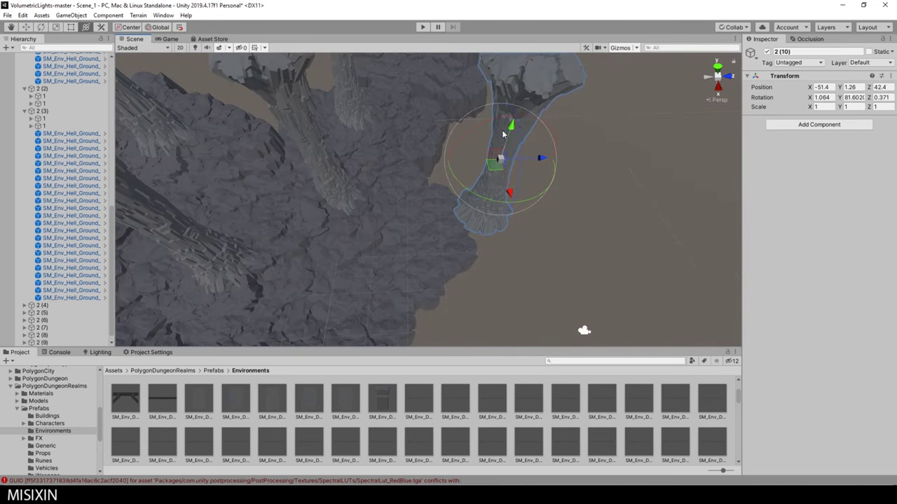
pyautogui.click(168, 39)
pyautogui.click(135, 40)
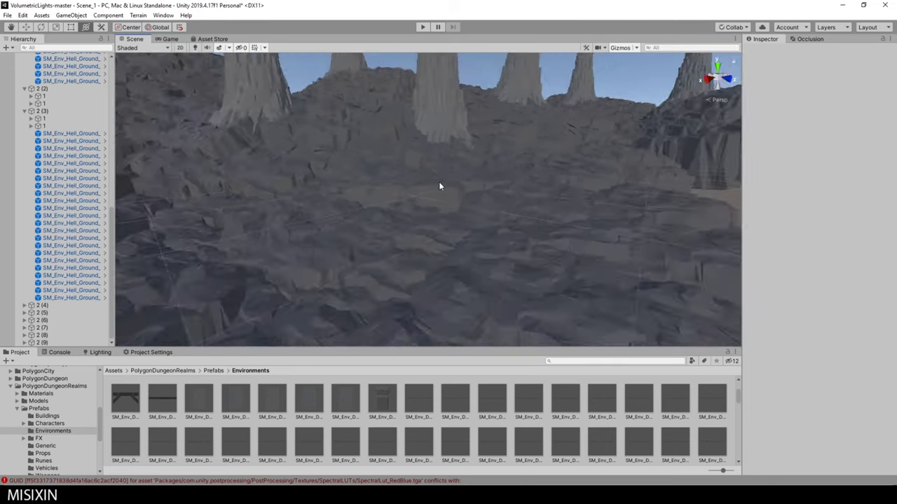
pyautogui.click(168, 39)
pyautogui.click(134, 39)
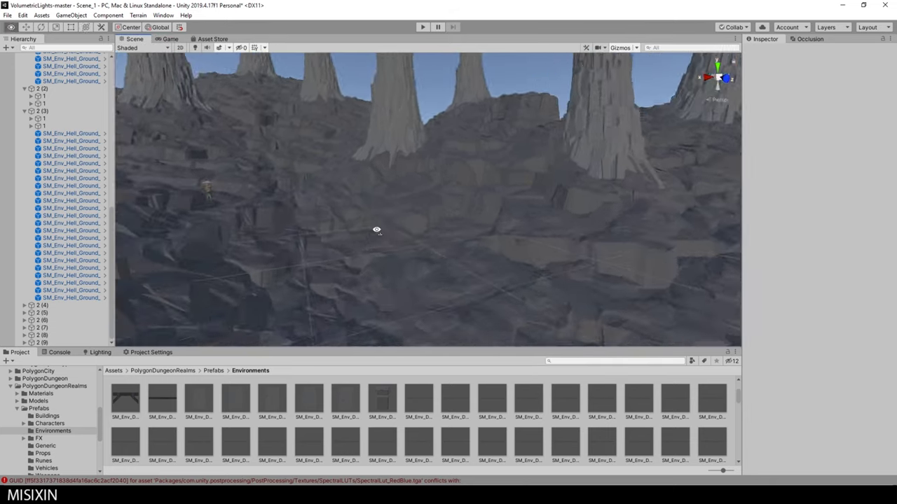
pyautogui.click(344, 260)
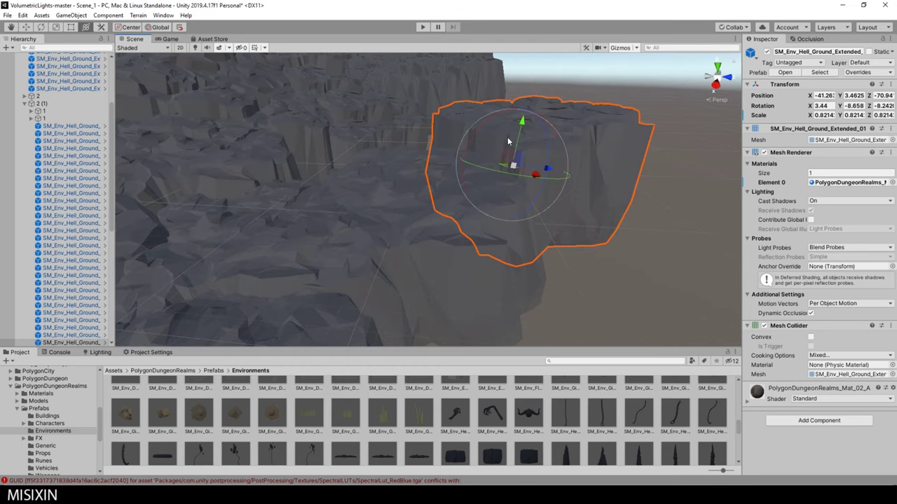
pyautogui.moveTo(509, 142)
pyautogui.mouseDown()
pyautogui.moveTo(435, 203)
pyautogui.moveTo(518, 268)
pyautogui.moveTo(462, 271)
pyautogui.mouseUp()
# Lower another ground piece slightly with the combined transform tool and preview it
pyautogui.moveTo(414, 222); pyautogui.dragTo(438, 325, button='right')
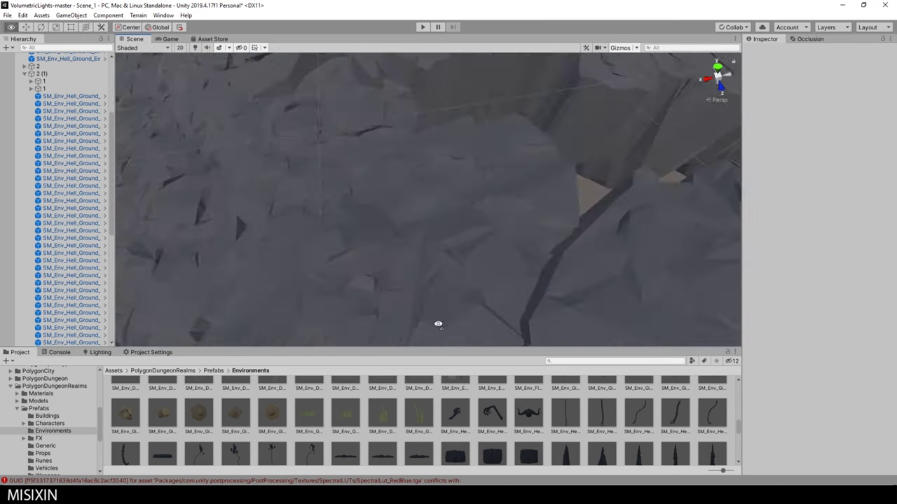
pyautogui.click(438, 324)
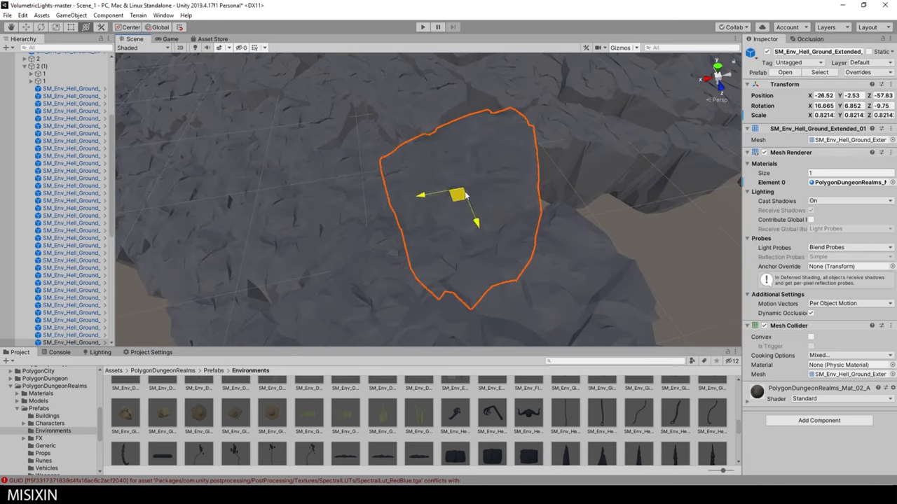
pyautogui.press('y')
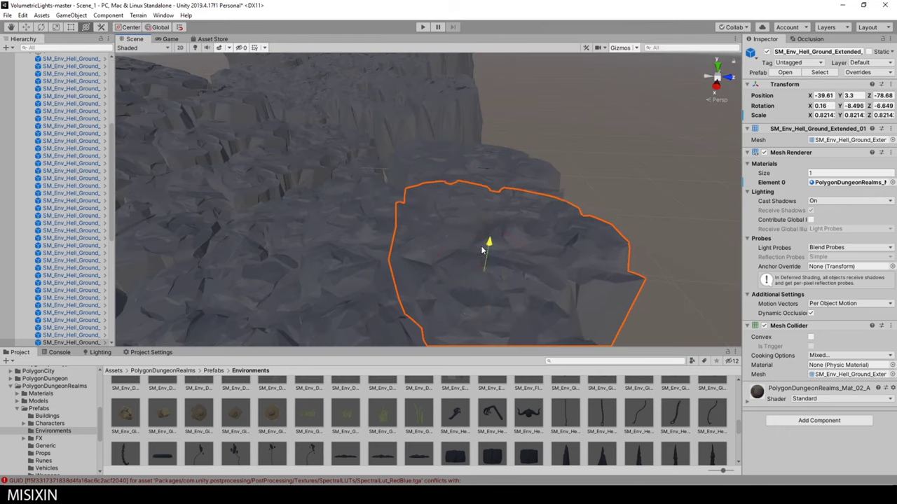
pyautogui.moveTo(482, 249); pyautogui.dragTo(442, 268)
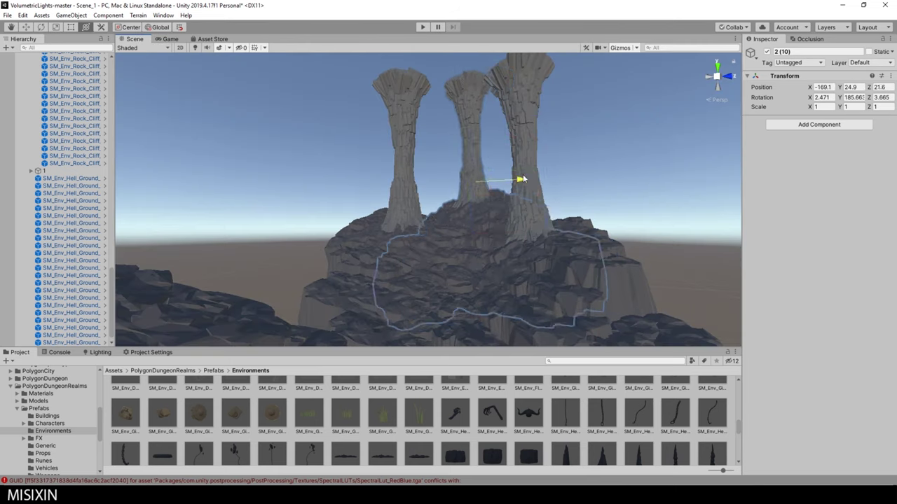
pyautogui.click(169, 39)
pyautogui.click(135, 39)
# Duplicate the rocky ground group and shift it left, then right, nudging it into place
pyautogui.hotkey('ctrl', 'd')
pyautogui.moveTo(624, 142); pyautogui.dragTo(389, 129)
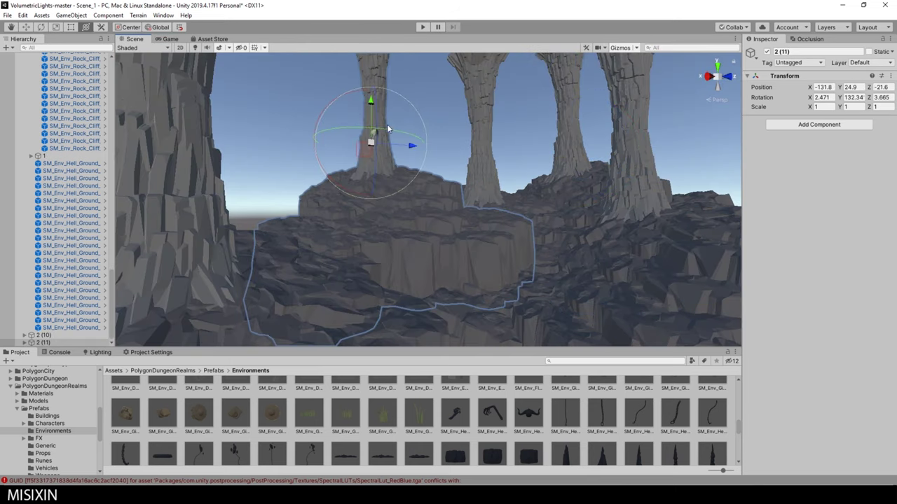
pyautogui.hotkey('ctrl', '2')
pyautogui.hotkey('ctrl', '1')
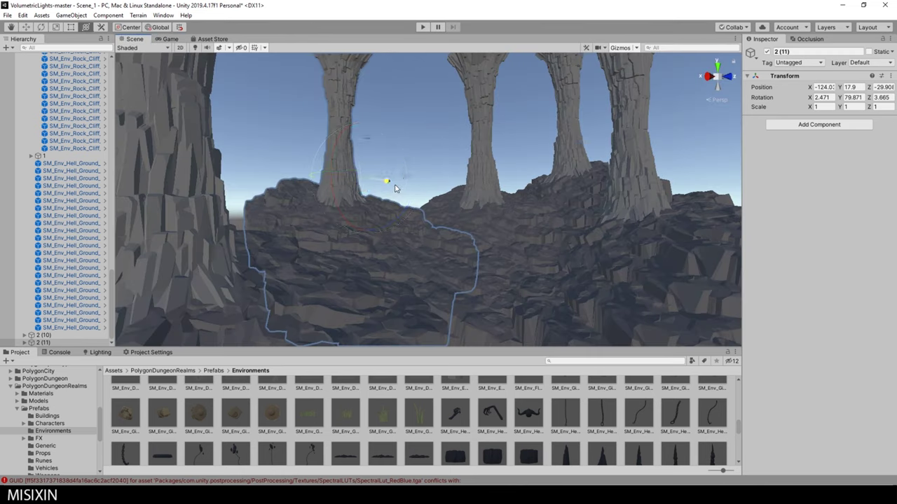
pyautogui.hotkey('ctrl', '2')
pyautogui.moveTo(366, 175)
pyautogui.mouseDown()
pyautogui.moveTo(452, 183)
pyautogui.moveTo(518, 150)
pyautogui.mouseUp()
pyautogui.hotkey('ctrl', '1')
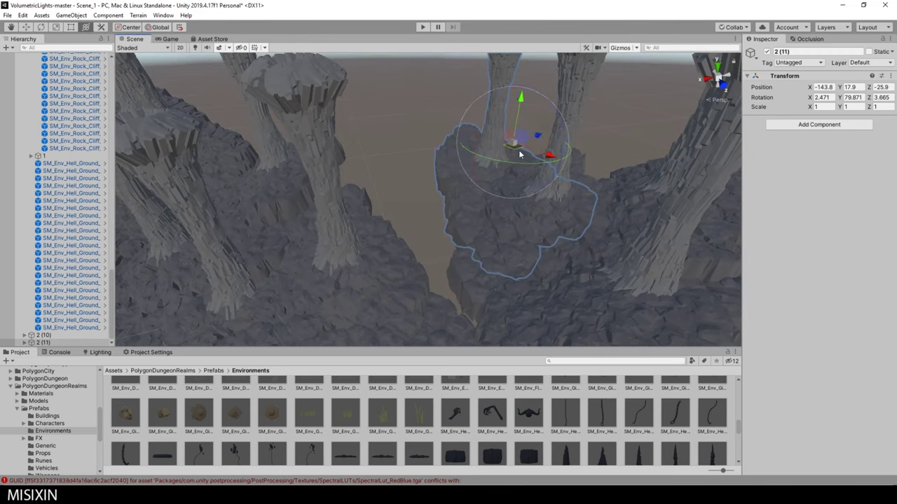
pyautogui.moveTo(470, 194); pyautogui.dragTo(493, 200)
pyautogui.hotkey('ctrl', '2')
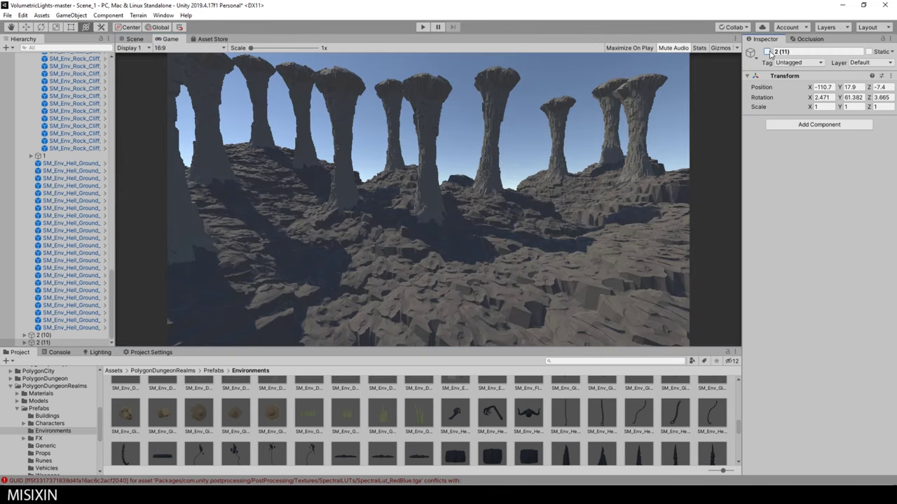
pyautogui.hotkey('ctrl', '1')
# Lower a ground rock mesh and preview the cave in the Game view
pyautogui.click(442, 169)
pyautogui.keyDown('alt'); pyautogui.moveTo(443, 169); pyautogui.dragTo(413, 159); pyautogui.keyUp('alt')
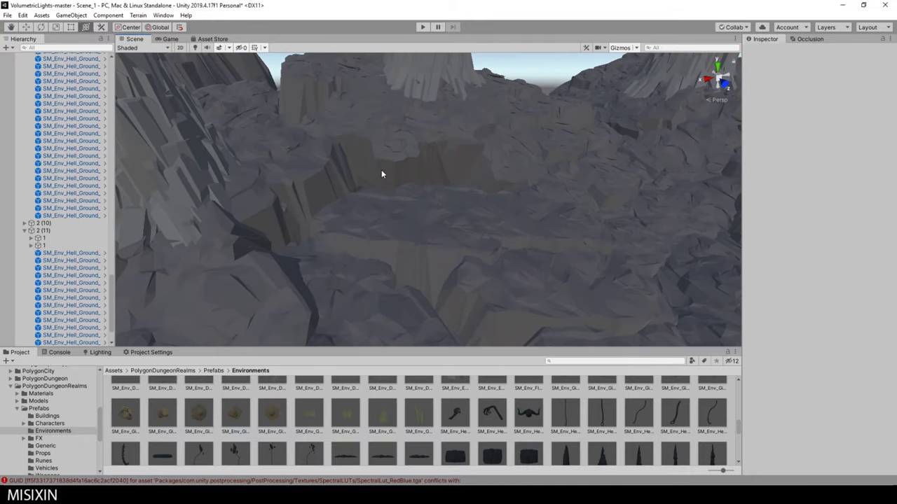
pyautogui.click(379, 168)
pyautogui.moveTo(372, 138); pyautogui.dragTo(372, 203)
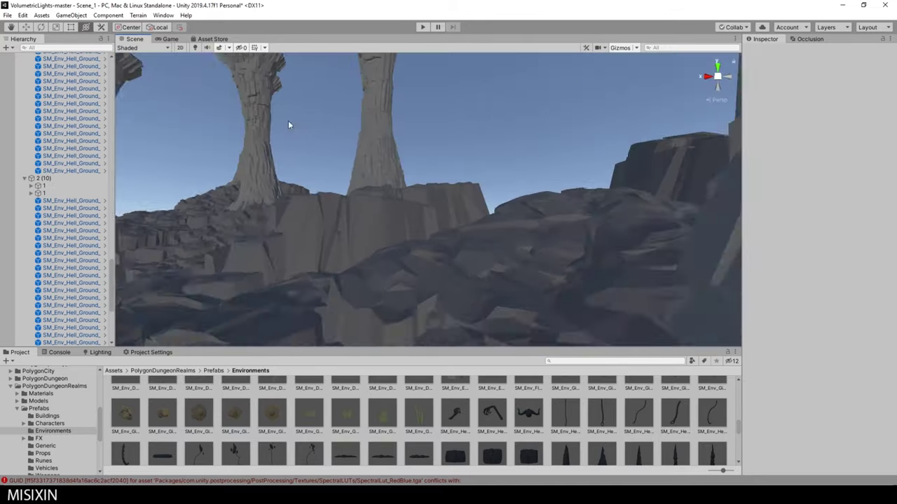
pyautogui.click(172, 40)
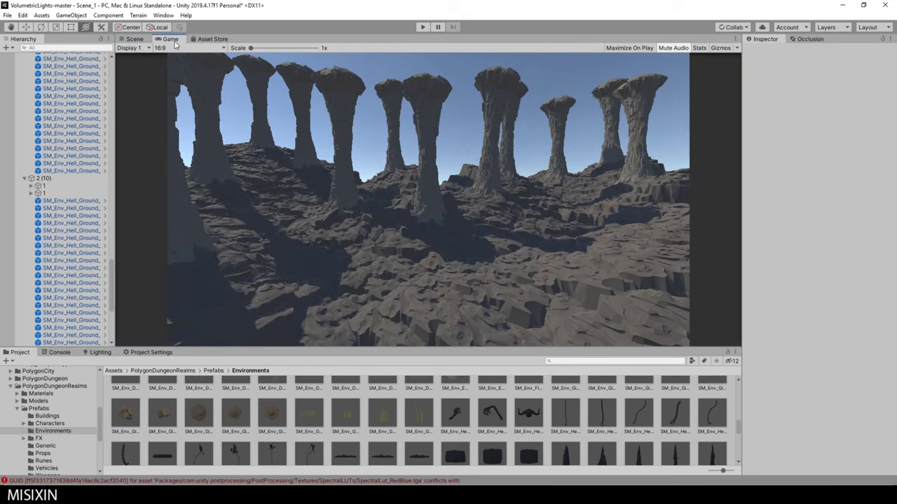
# Drag SM_Env_Crystals_Cluster prefabs onto the rocky ground among the pillars
pyautogui.click(134, 39)
pyautogui.moveTo(438, 273); pyautogui.dragTo(386, 232, button='right')
pyautogui.scroll(5, 52, 199)
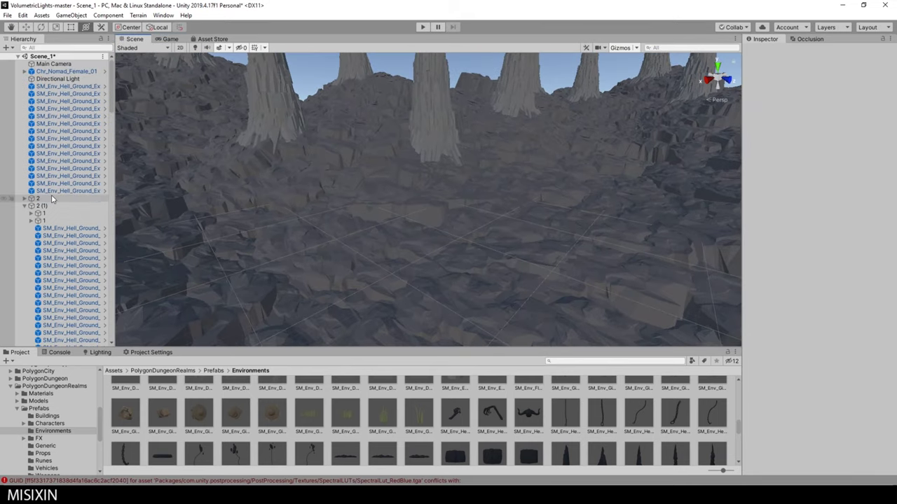
pyautogui.scroll(2, 420, 420)
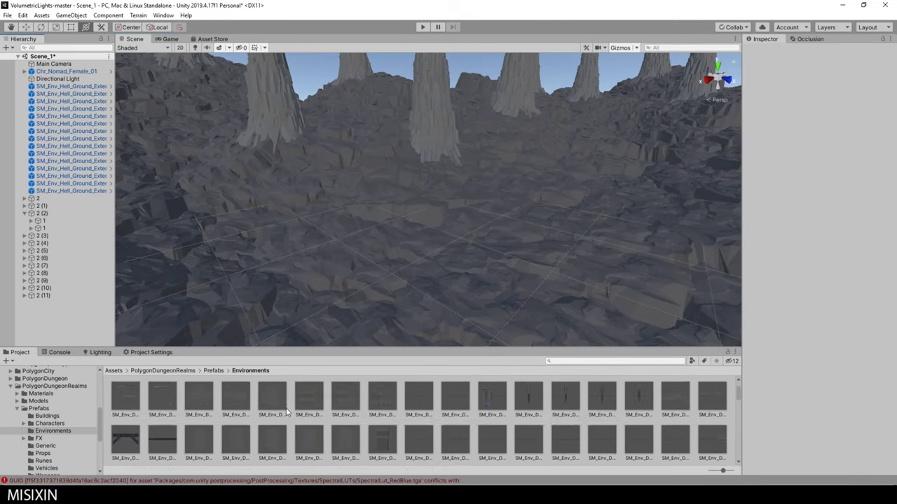
pyautogui.moveTo(493, 395); pyautogui.dragTo(411, 170)
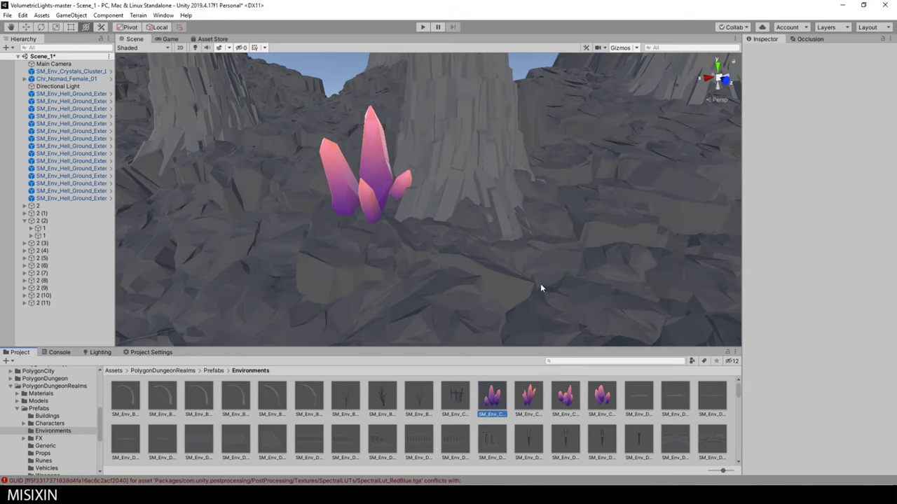
pyautogui.moveTo(493, 395)
pyautogui.mouseDown()
pyautogui.moveTo(553, 211)
pyautogui.moveTo(497, 218)
pyautogui.mouseUp()
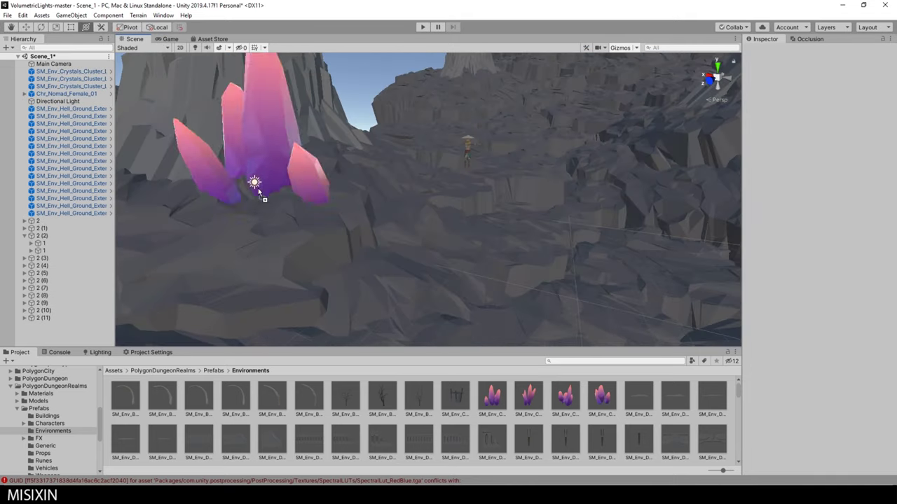
pyautogui.moveTo(493, 395); pyautogui.dragTo(258, 188)
pyautogui.moveTo(492, 396); pyautogui.dragTo(491, 232)
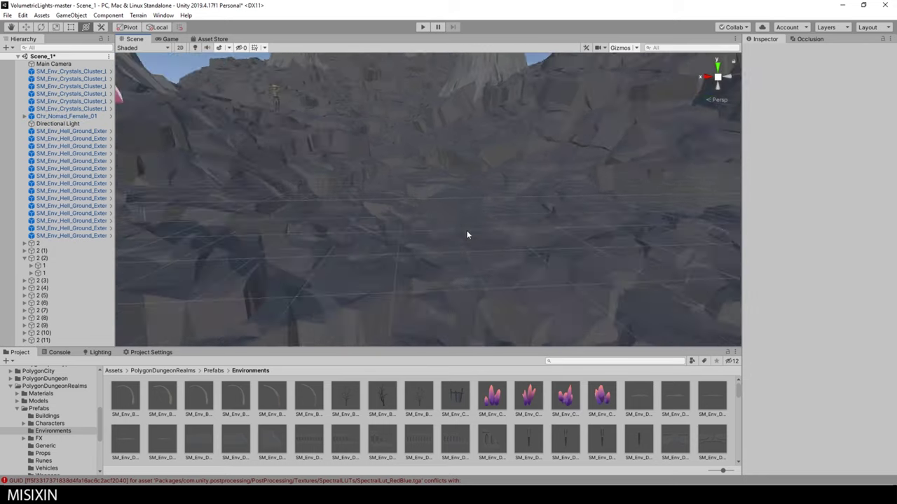
pyautogui.moveTo(493, 396); pyautogui.dragTo(506, 143)
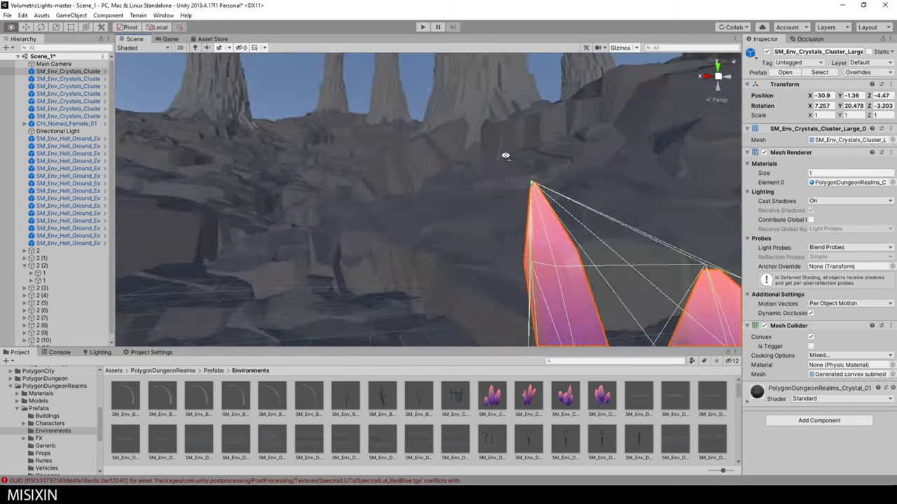
pyautogui.moveTo(493, 396); pyautogui.dragTo(413, 263)
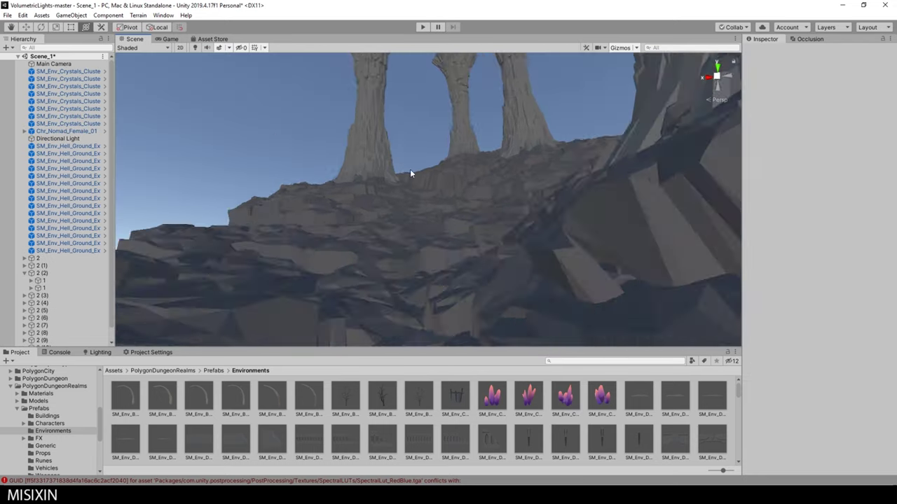
# Add more crystal clusters on the rocks and at new spots around the ground
pyautogui.moveTo(493, 396); pyautogui.dragTo(360, 210)
pyautogui.moveTo(492, 396); pyautogui.dragTo(354, 244)
pyautogui.moveTo(354, 244); pyautogui.dragTo(494, 222, button='right')
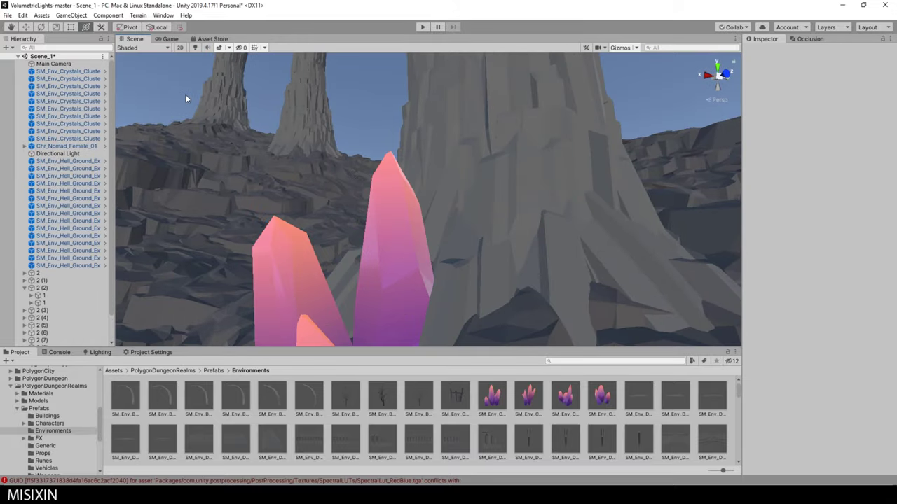
pyautogui.moveTo(492, 395)
pyautogui.mouseDown()
pyautogui.moveTo(573, 202)
pyautogui.moveTo(660, 230)
pyautogui.mouseUp()
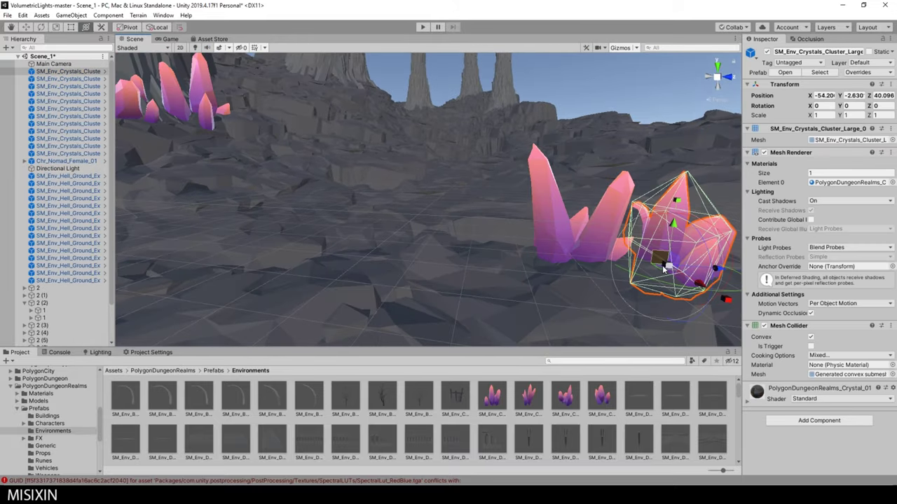
pyautogui.moveTo(661, 231); pyautogui.dragTo(589, 178, button='right')
pyautogui.moveTo(493, 396); pyautogui.dragTo(420, 277)
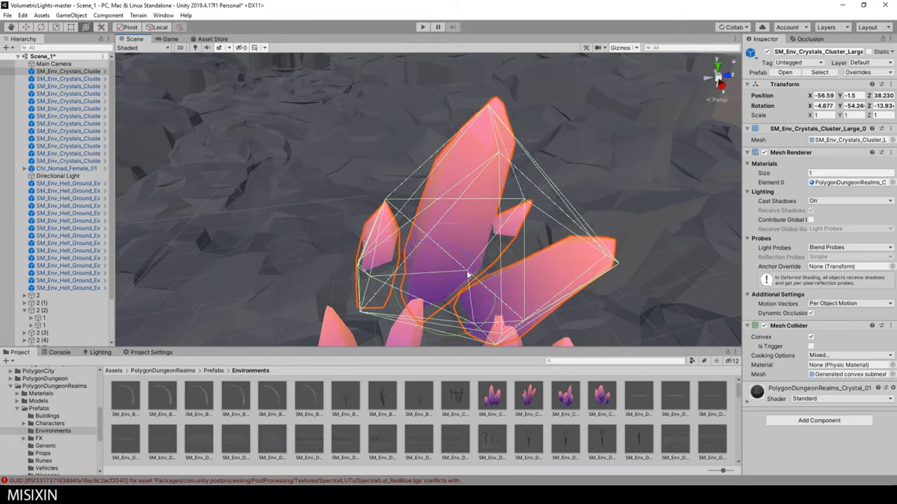
pyautogui.moveTo(420, 277)
pyautogui.mouseDown(button='right')
pyautogui.moveTo(249, 148)
pyautogui.moveTo(477, 221)
pyautogui.mouseUp(button='right')
pyautogui.click(250, 149)
# Drop further crystal clusters in other areas and adjust the last one's placement
pyautogui.moveTo(493, 396); pyautogui.dragTo(488, 249)
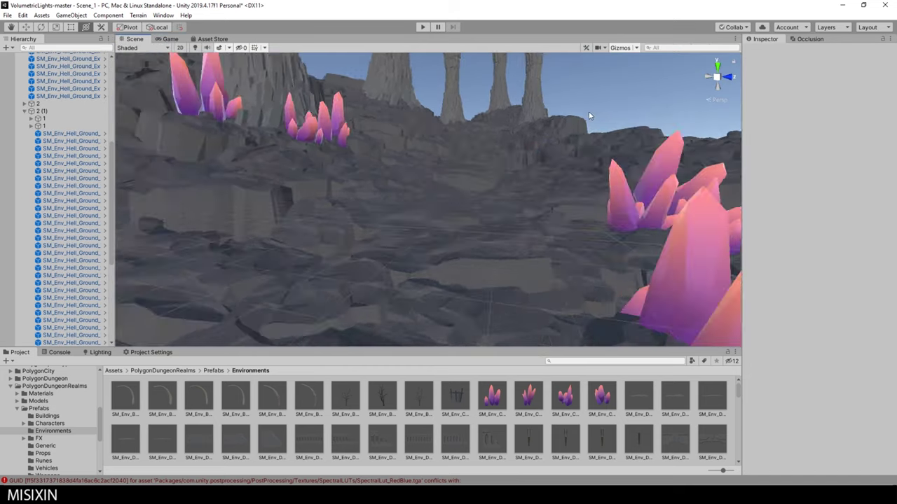
pyautogui.moveTo(528, 236); pyautogui.dragTo(477, 220, button='right')
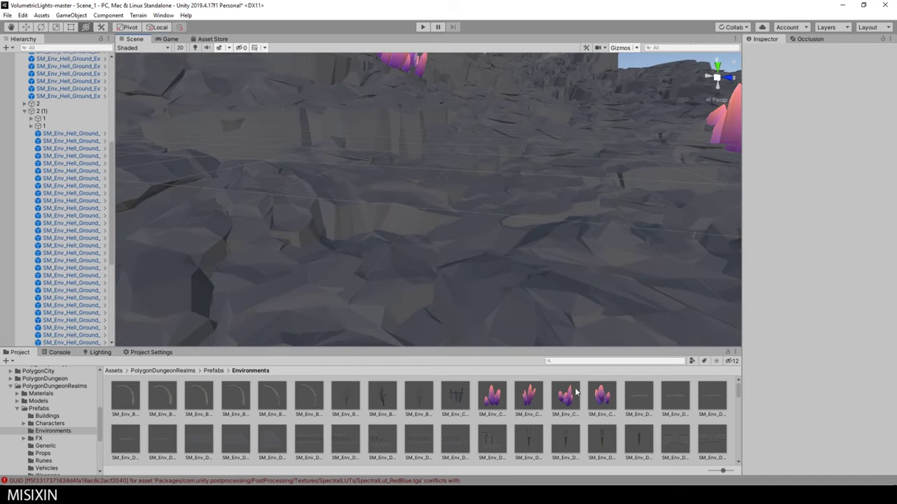
pyautogui.moveTo(493, 396); pyautogui.dragTo(375, 238)
pyautogui.moveTo(447, 286)
pyautogui.mouseDown(button='right')
pyautogui.moveTo(421, 106)
pyautogui.moveTo(464, 130)
pyautogui.mouseUp(button='right')
pyautogui.click(420, 106)
pyautogui.moveTo(493, 395); pyautogui.dragTo(484, 210)
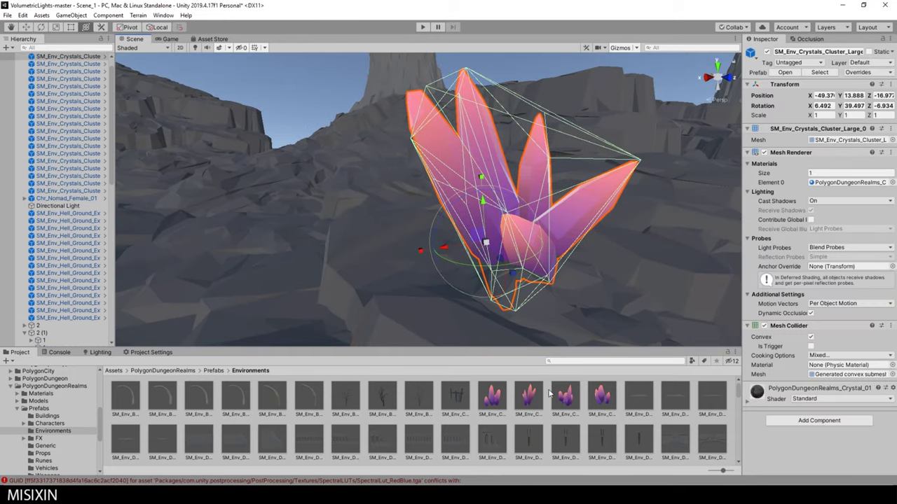
pyautogui.moveTo(394, 190); pyautogui.dragTo(440, 210, button='right')
pyautogui.moveTo(493, 396); pyautogui.dragTo(370, 304)
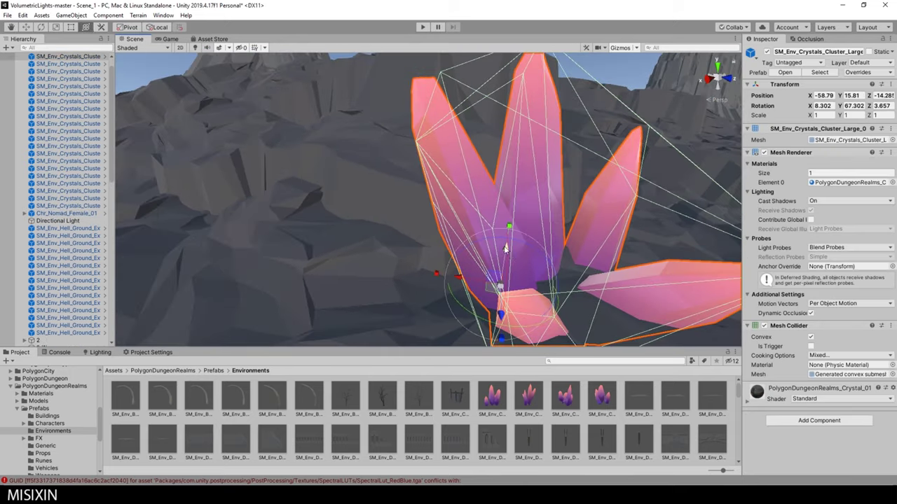
pyautogui.moveTo(496, 284); pyautogui.dragTo(511, 220, button='right')
pyautogui.click(165, 39)
# Look around the scene and select several crystal clusters among the rocks
pyautogui.click(135, 39)
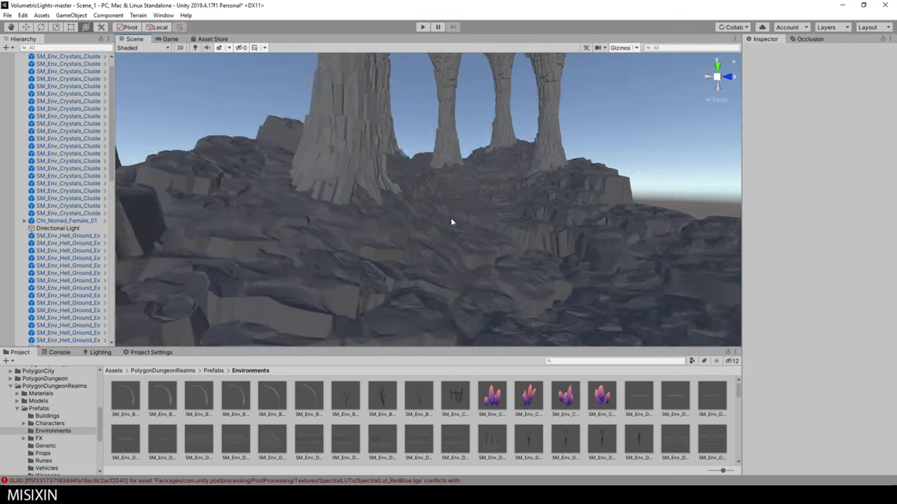
pyautogui.moveTo(451, 217); pyautogui.dragTo(270, 184, button='right')
pyautogui.click(442, 192)
pyautogui.click(505, 265)
pyautogui.click(505, 266)
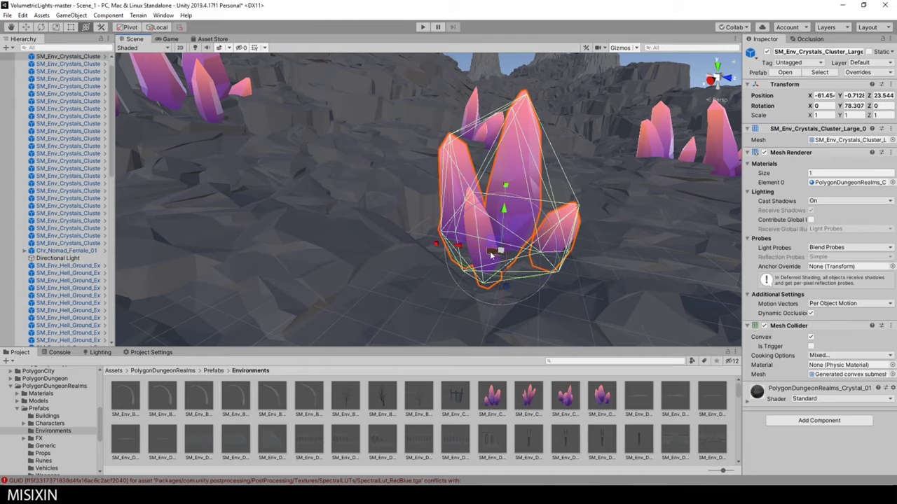
pyautogui.moveTo(505, 265)
pyautogui.mouseDown(button='right')
pyautogui.moveTo(391, 213)
pyautogui.moveTo(444, 151)
pyautogui.mouseUp(button='right')
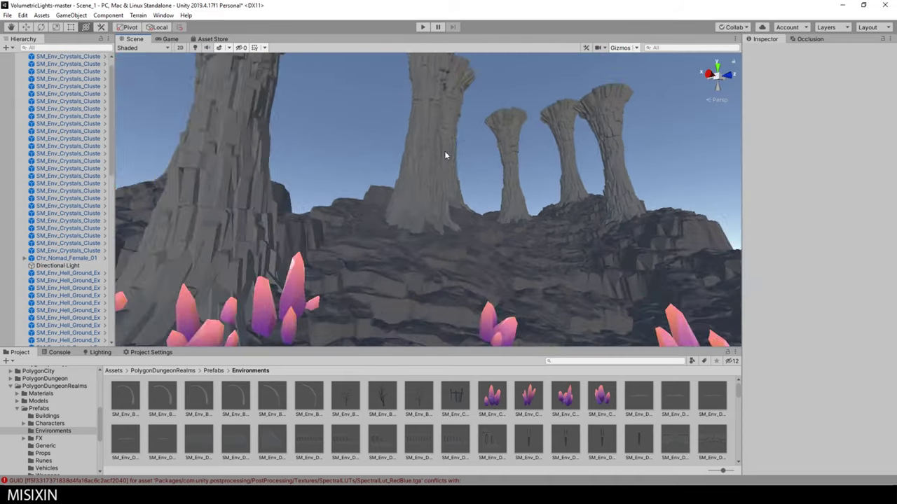
pyautogui.click(481, 168)
pyautogui.click(540, 206)
pyautogui.click(540, 202)
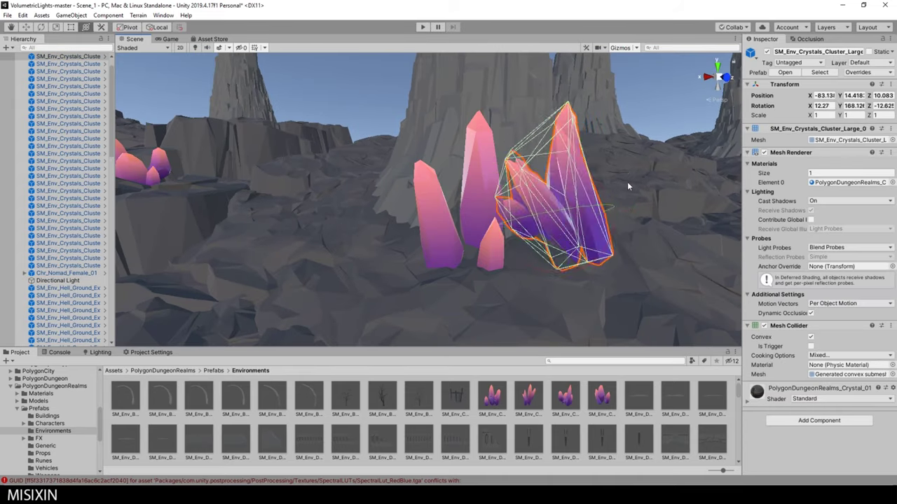
pyautogui.moveTo(627, 185)
pyautogui.mouseDown(button='right')
pyautogui.moveTo(278, 234)
pyautogui.moveTo(351, 112)
pyautogui.moveTo(473, 152)
pyautogui.moveTo(530, 221)
pyautogui.moveTo(372, 203)
pyautogui.mouseUp(button='right')
# Move the left crystal cluster into place and tilt it, then start play mode
pyautogui.click(351, 112)
pyautogui.click(530, 221)
pyautogui.click(372, 204)
pyautogui.moveTo(372, 211); pyautogui.dragTo(361, 210)
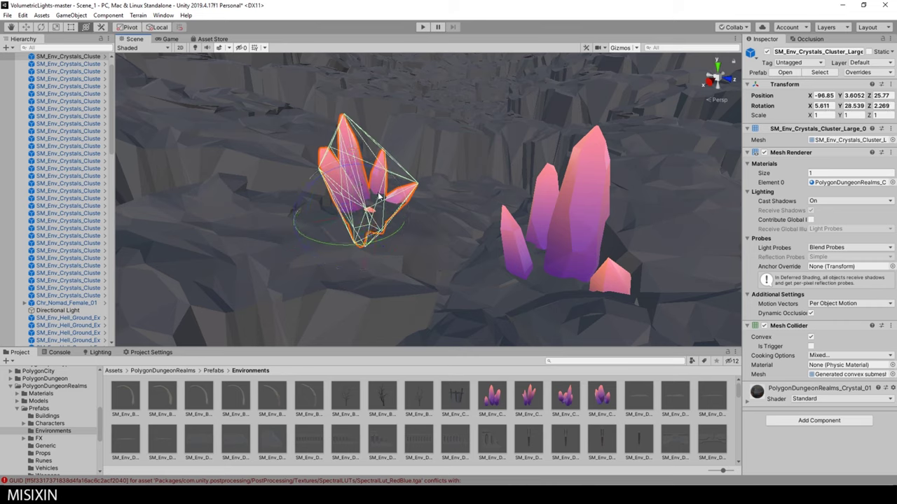
pyautogui.moveTo(360, 210); pyautogui.dragTo(516, 194, button='right')
pyautogui.press('e')
pyautogui.moveTo(516, 194); pyautogui.dragTo(519, 171)
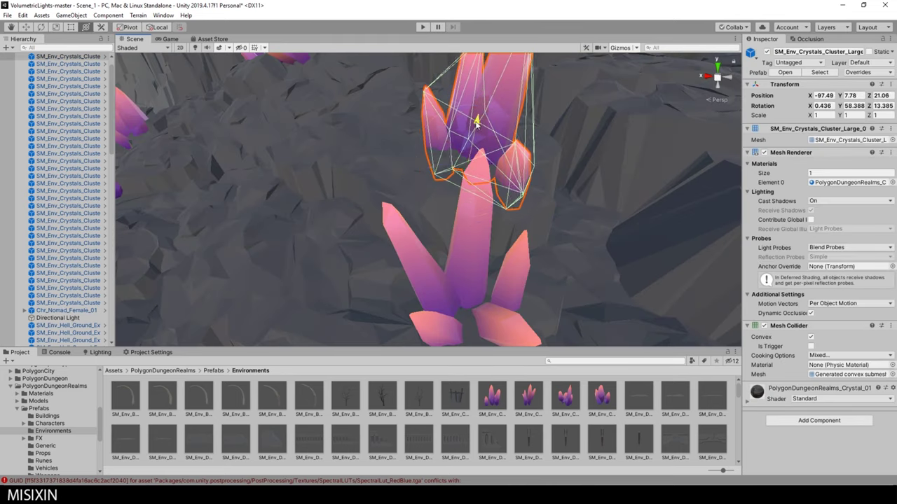
pyautogui.hotkey('ctrl', 'p')
pyautogui.click(65, 64)
# Add CTAA_PC and post-processing to Main Camera using the Western_Generic_Post profile
pyautogui.click(795, 400)
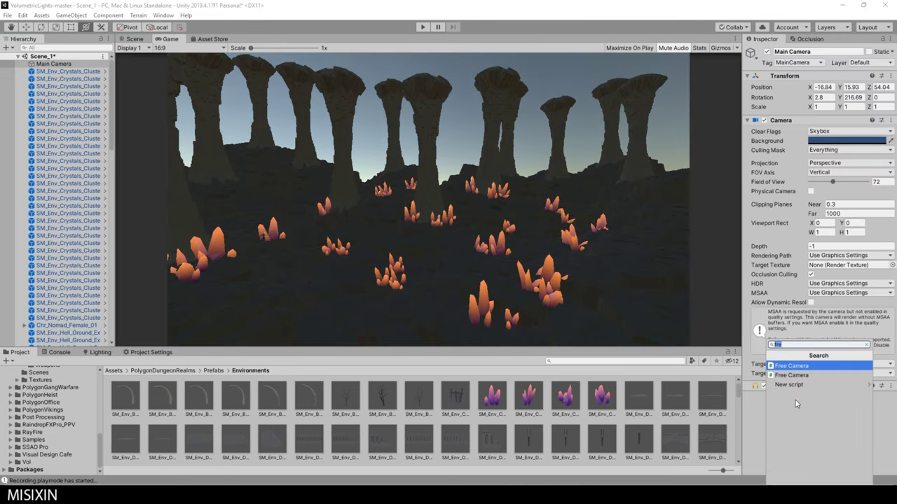
pyautogui.click(801, 456)
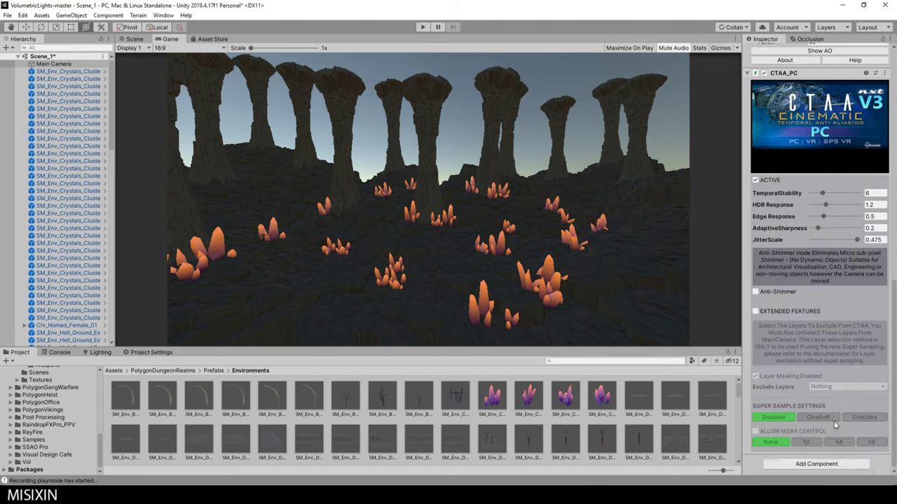
pyautogui.click(847, 309)
pyautogui.click(781, 379)
pyautogui.click(857, 407)
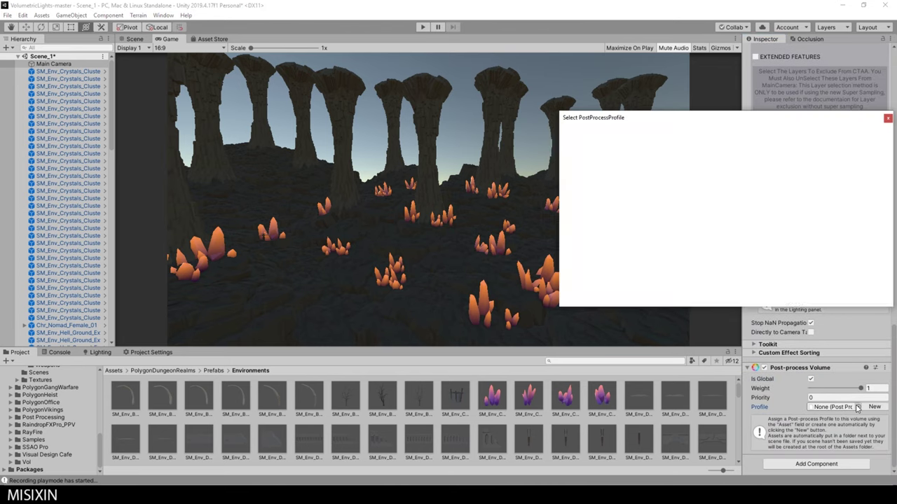
pyautogui.doubleClick(602, 178)
pyautogui.scroll(-10, 816, 280)
pyautogui.click(886, 447)
pyautogui.scroll(-10, 607, 234)
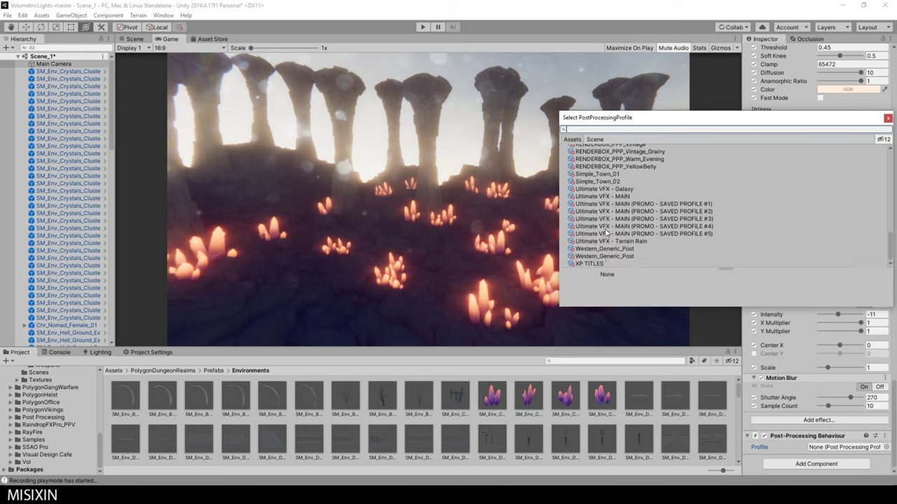
pyautogui.scroll(-3, 600, 257)
pyautogui.doubleClick(600, 248)
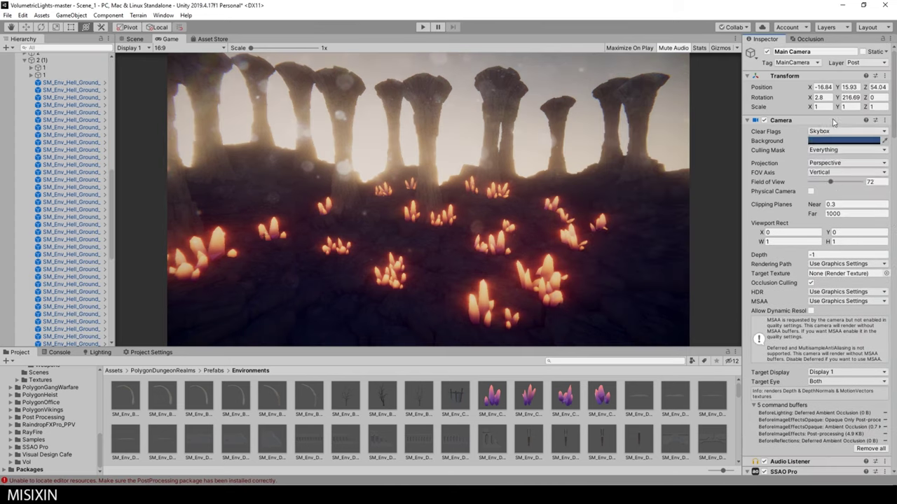
# Set the camera's Clear Flags to Solid Color with a dark background colour
pyautogui.click(844, 131)
pyautogui.click(826, 150)
pyautogui.click(845, 141)
pyautogui.moveTo(844, 144); pyautogui.dragTo(838, 172)
pyautogui.click(454, 279)
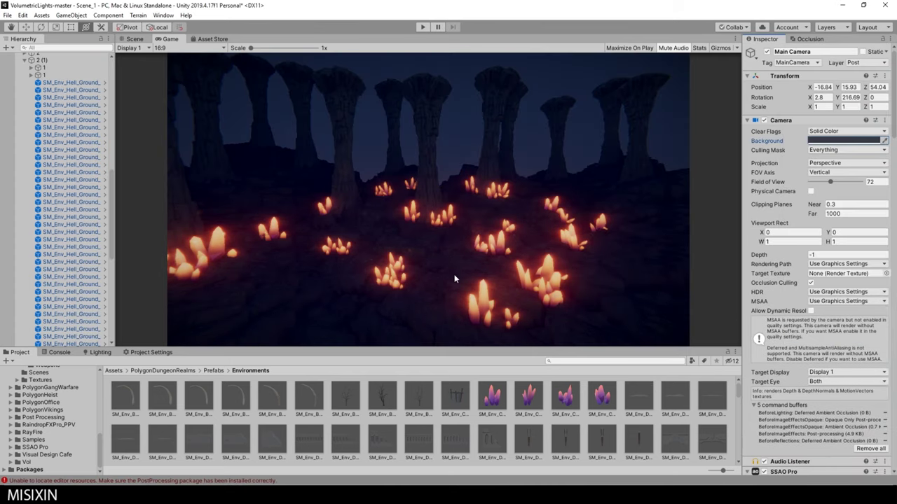
pyautogui.scroll(-15, 805, 350)
pyautogui.click(786, 470)
pyautogui.write('po')
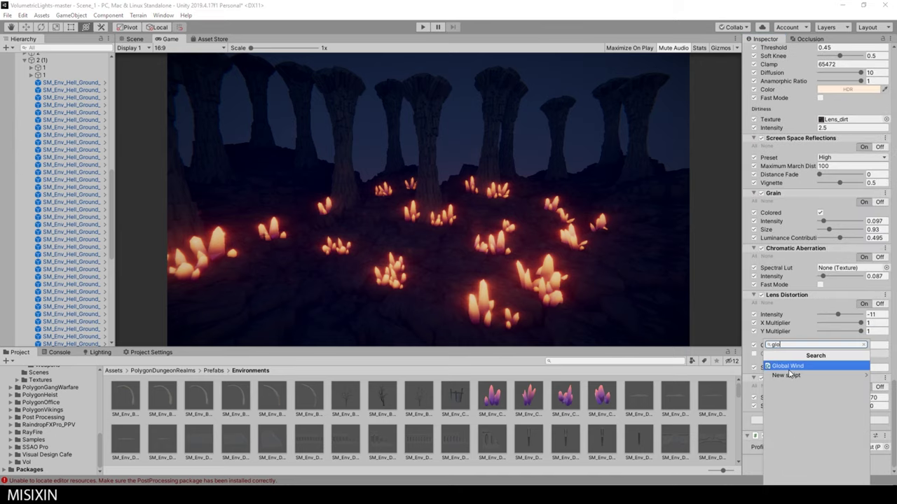
# Set the ambient lighting source to Color with a light grey tone
pyautogui.click(101, 352)
pyautogui.click(522, 419)
pyautogui.click(522, 448)
pyautogui.click(522, 429)
pyautogui.click(830, 354)
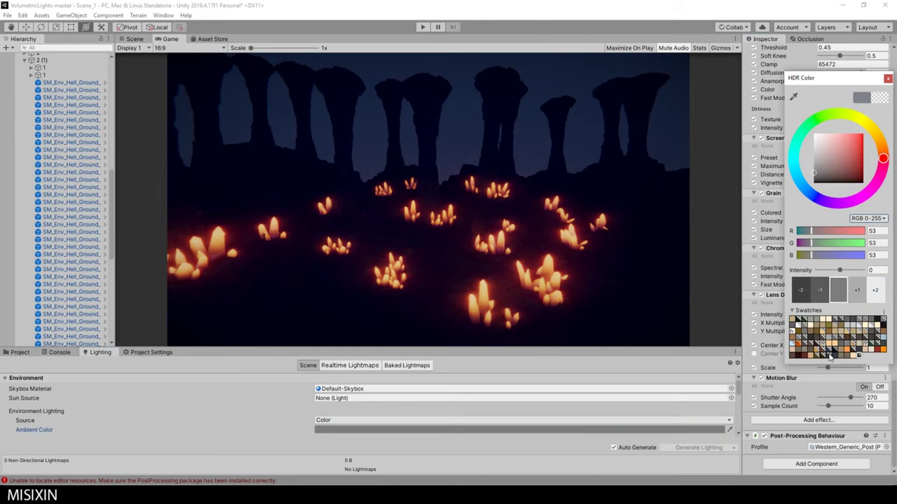
pyautogui.moveTo(826, 175); pyautogui.dragTo(795, 164)
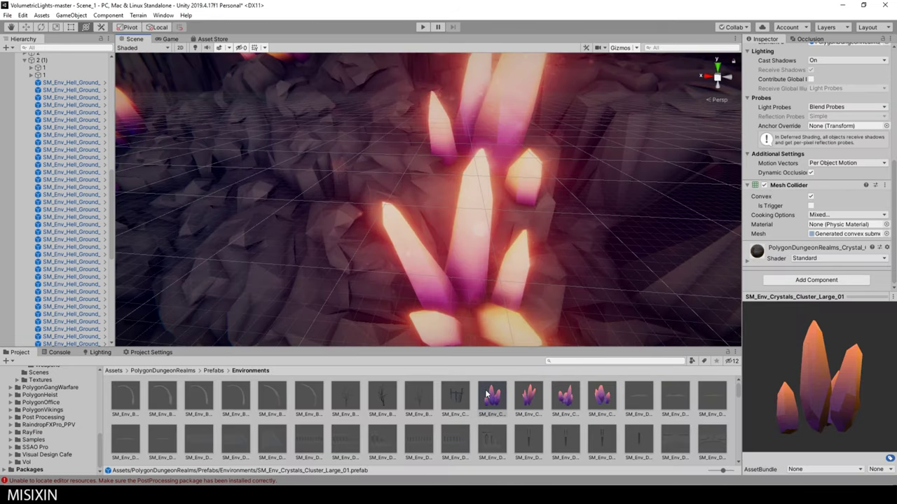
pyautogui.rightClick(59, 70)
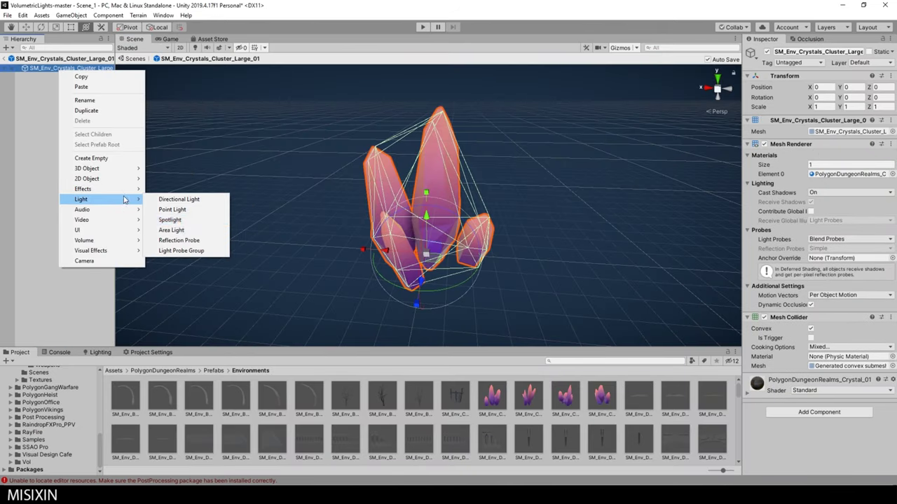
# Add a cyan point light, range 15, inside the crystal prefab and view the glowing cave
pyautogui.click(172, 209)
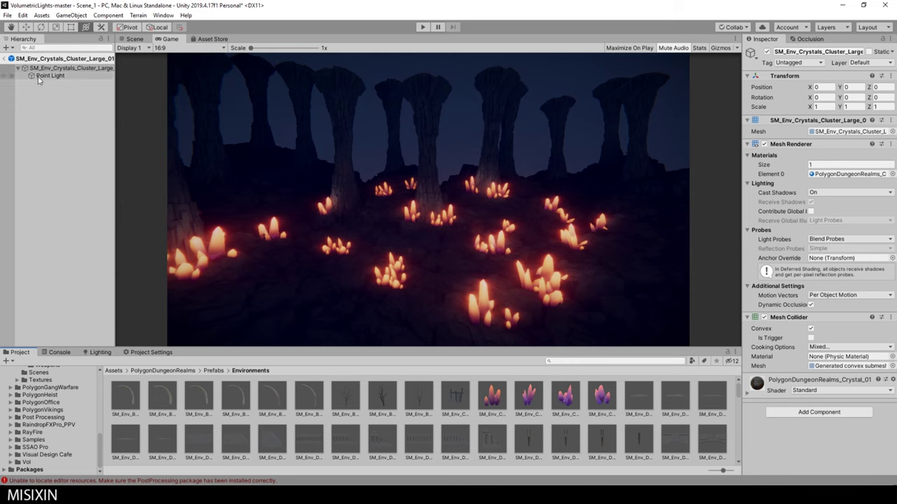
pyautogui.click(42, 76)
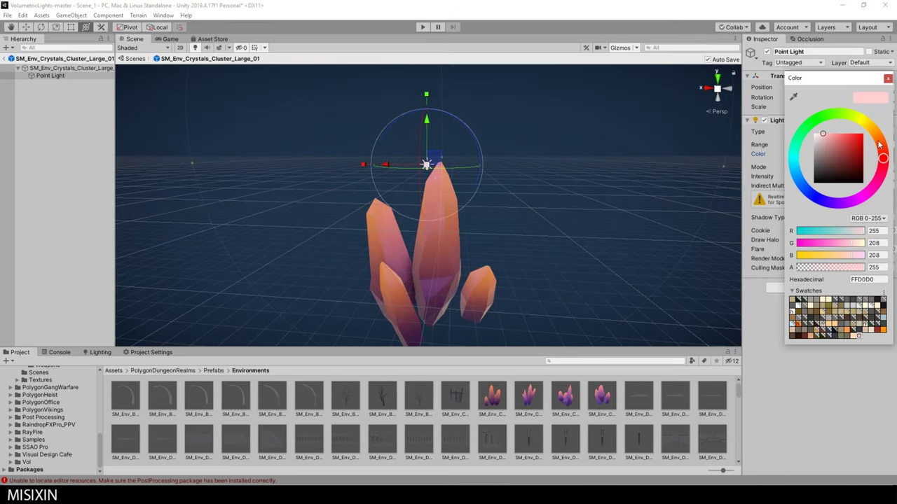
pyautogui.press('Escape')
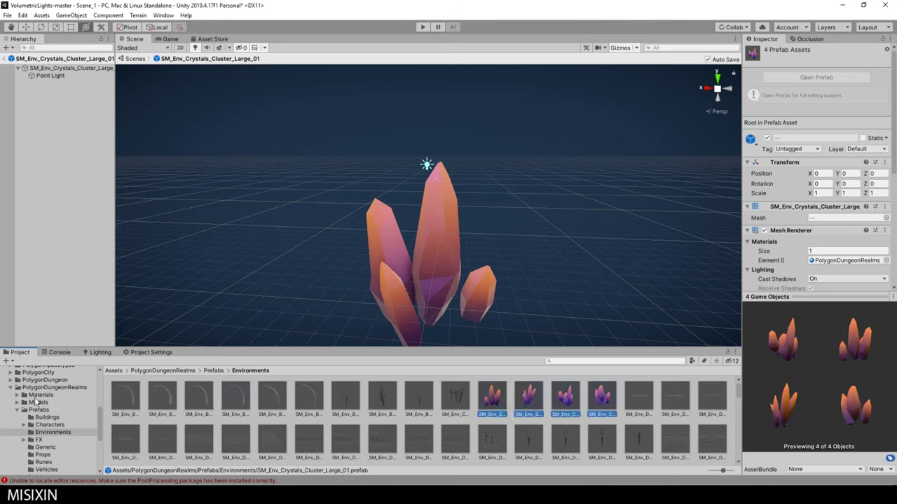
pyautogui.click(36, 397)
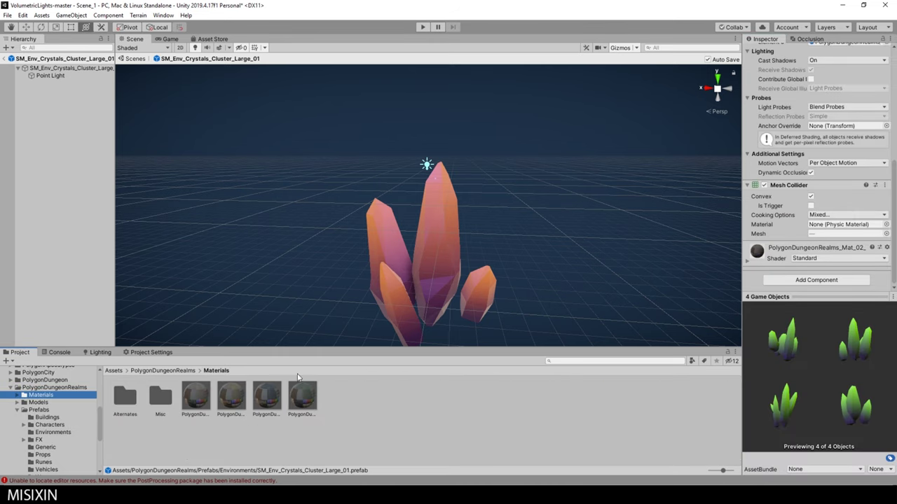
pyautogui.click(135, 58)
pyautogui.click(173, 40)
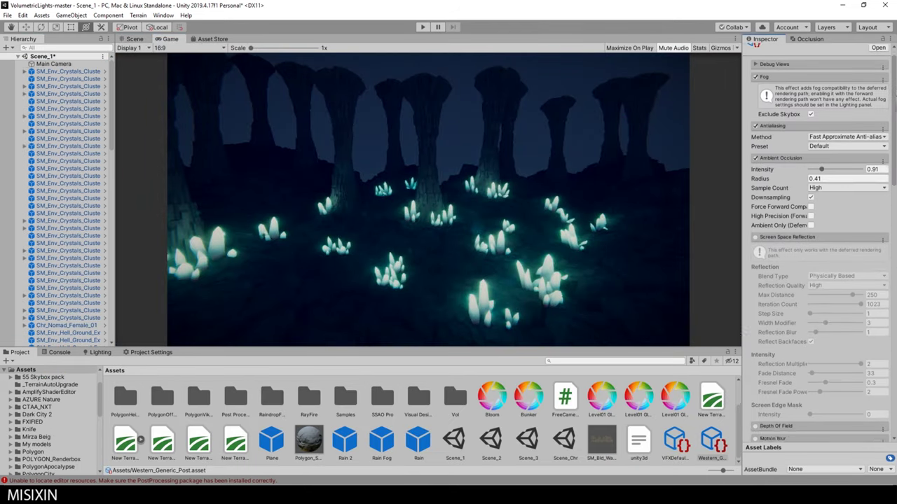
# Set the fog to colour 666880, Exponential mode, density 0.0054
pyautogui.scroll(-10, 895, 262)
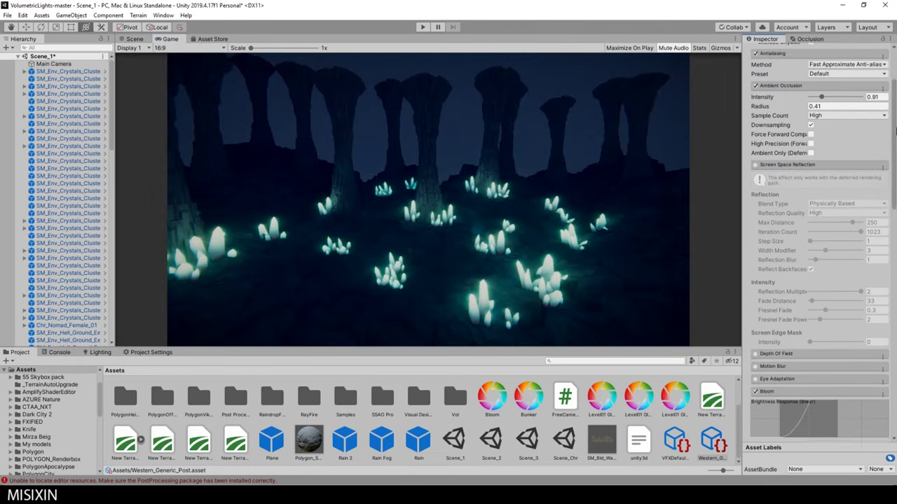
pyautogui.scroll(-3, 895, 262)
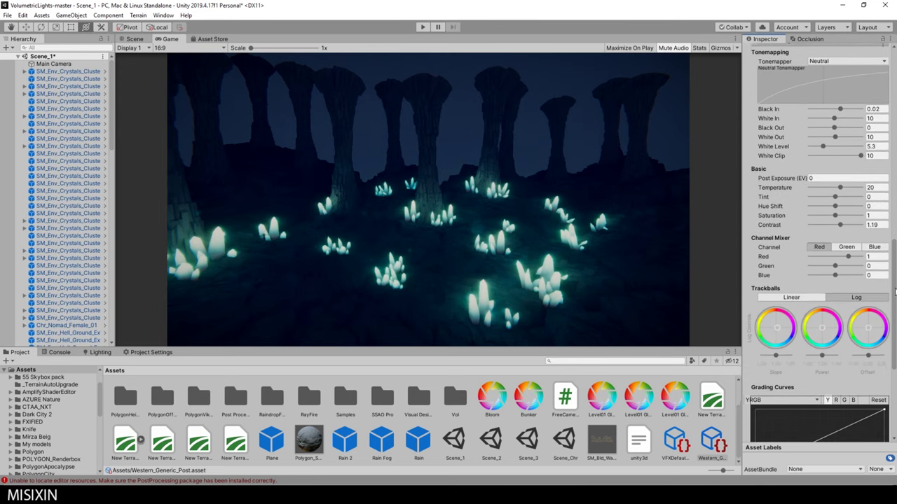
pyautogui.scroll(-3, 895, 262)
pyautogui.scroll(-3, 895, 262)
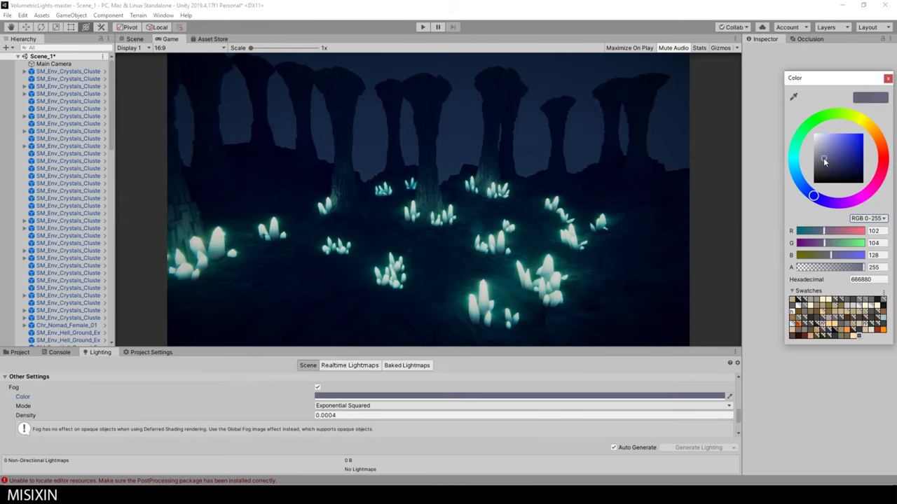
pyautogui.click(343, 406)
pyautogui.click(344, 430)
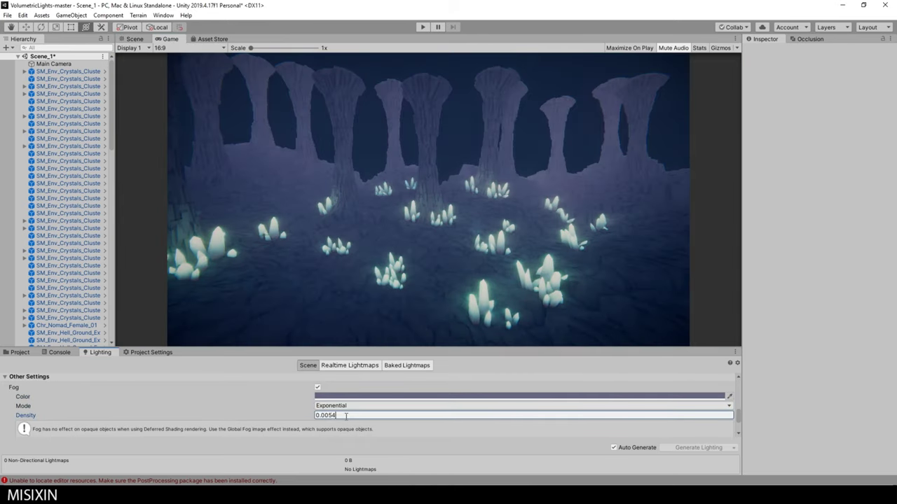
pyautogui.click(15, 354)
# Duplicate a crystal cluster with Ctrl+D and move the copy to a new spot
pyautogui.click(404, 219)
pyautogui.press('f')
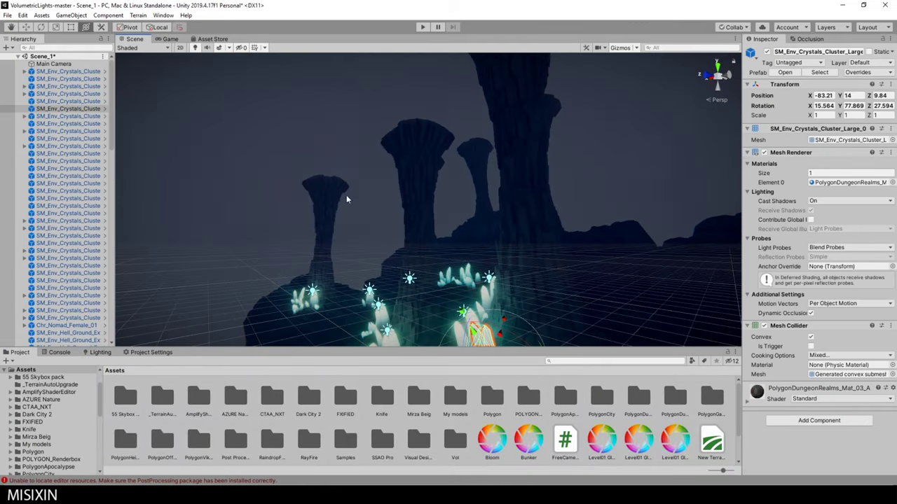
pyautogui.hotkey('ctrl', 'd')
pyautogui.moveTo(428, 208); pyautogui.dragTo(432, 99)
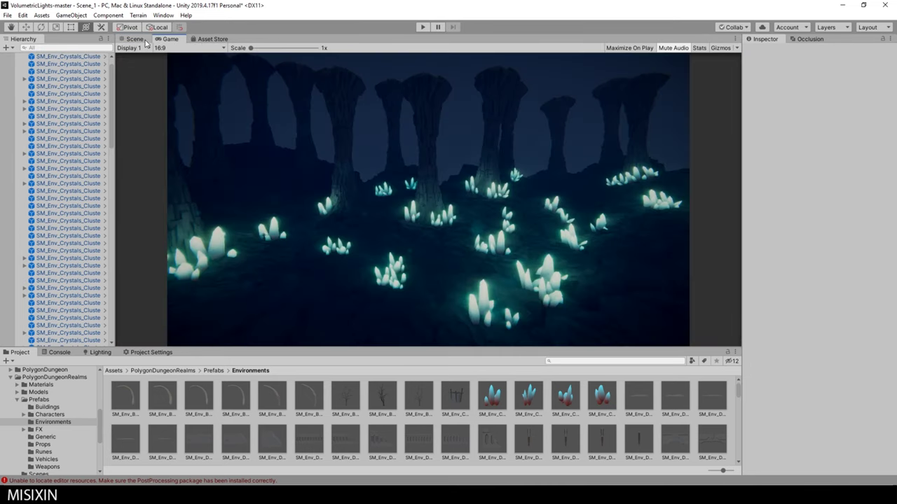
pyautogui.click(143, 40)
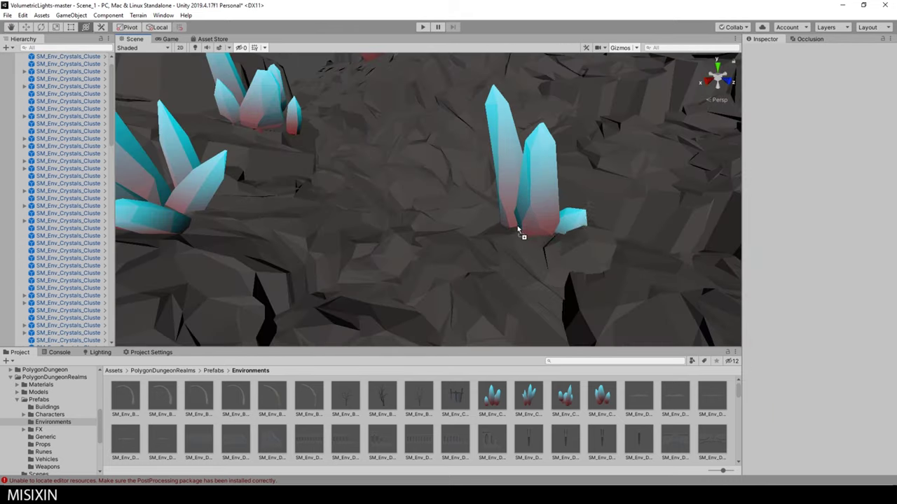
# Place another crystal cluster on the rock ledges and check its teal glow in the Game view
pyautogui.click(521, 230)
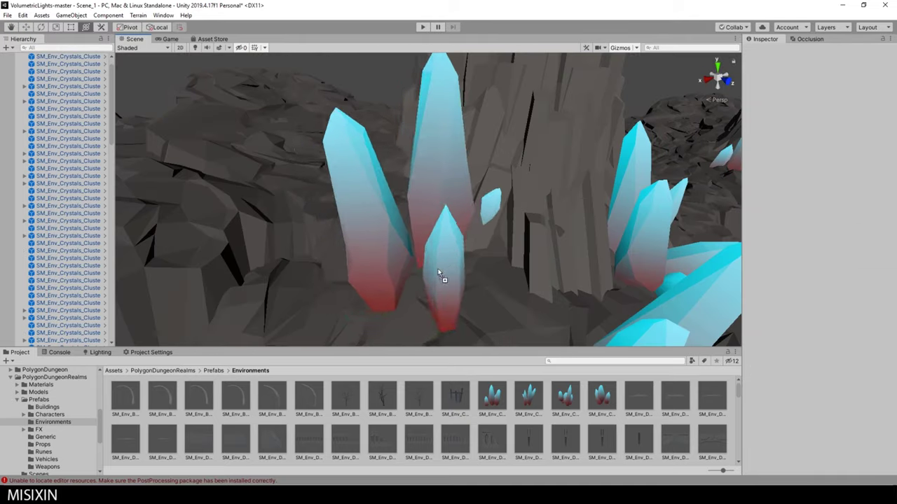
pyautogui.click(452, 267)
pyautogui.click(171, 40)
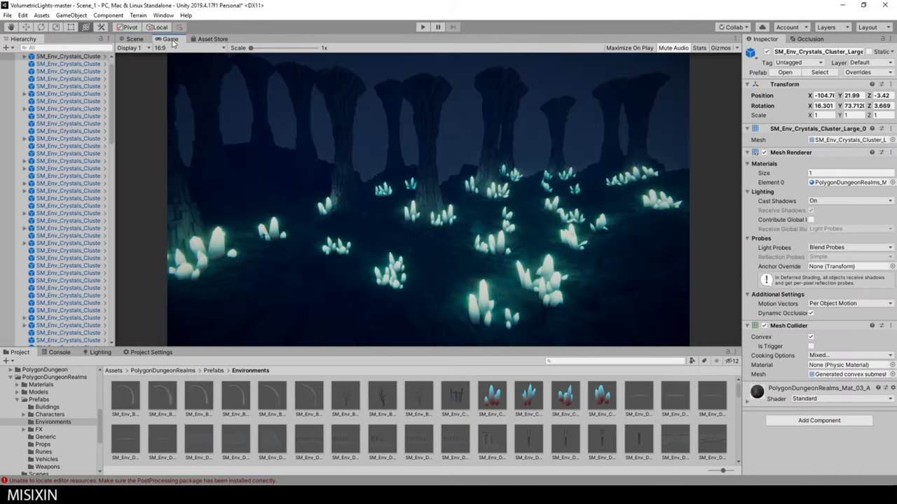
pyautogui.click(134, 39)
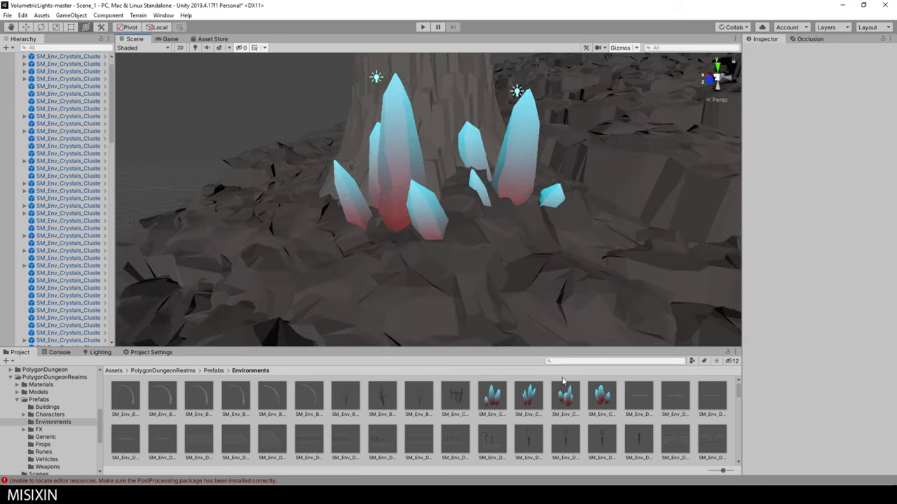
pyautogui.moveTo(563, 381); pyautogui.dragTo(418, 188)
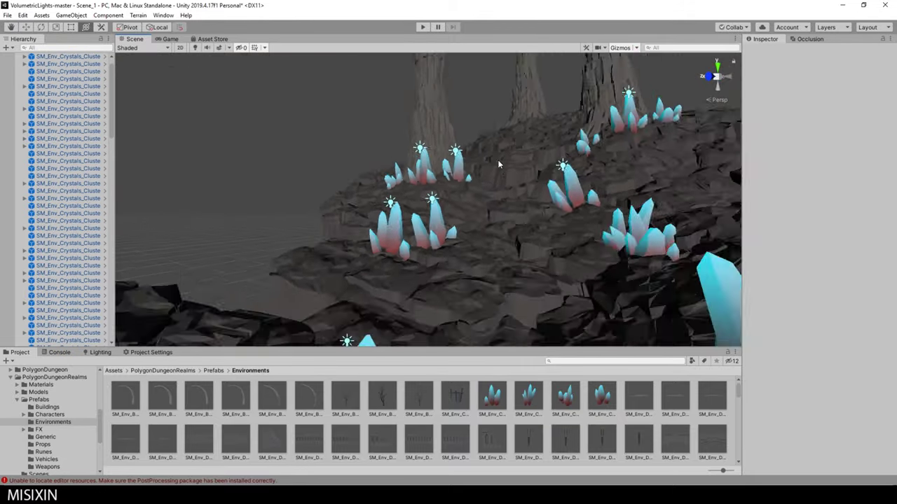
pyautogui.click(154, 40)
pyautogui.click(134, 39)
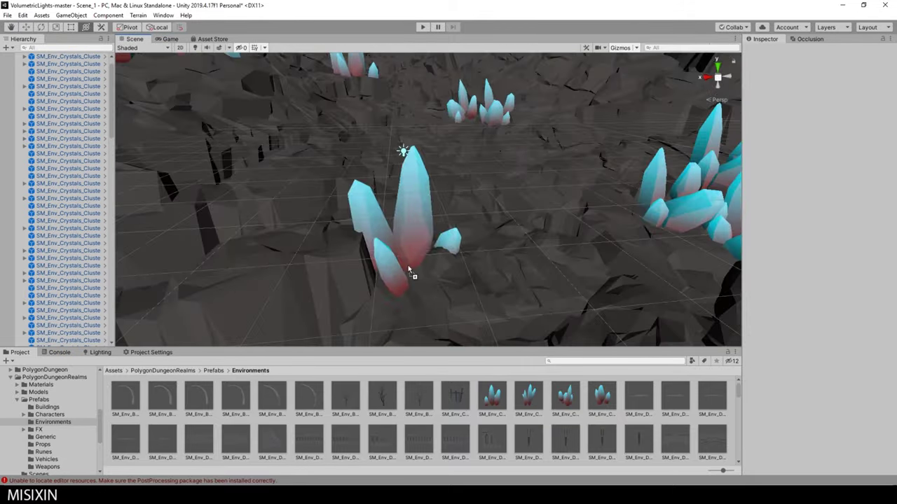
pyautogui.click(408, 265)
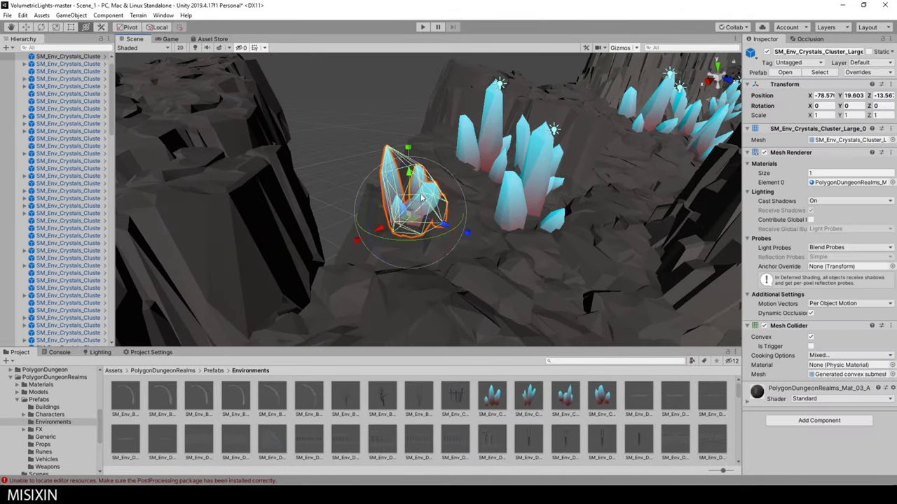
pyautogui.scroll(-2, 370, 426)
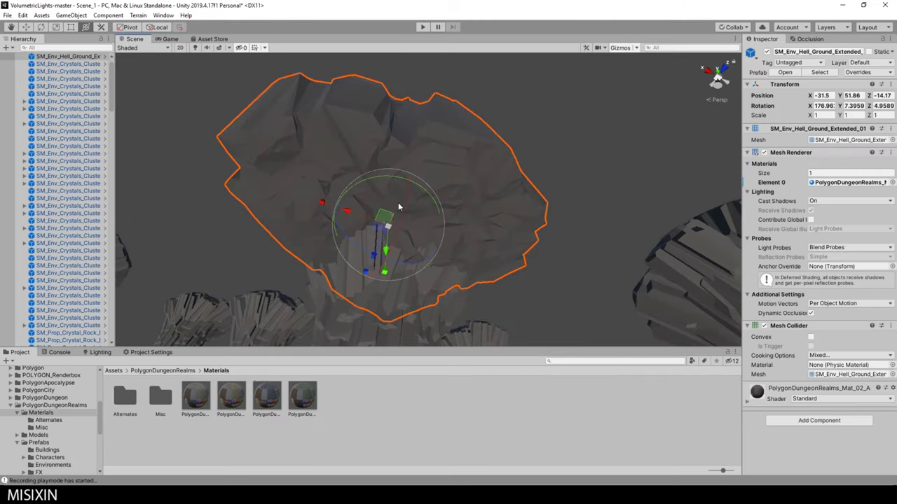
# Slide and tilt an SM_Env_Hell_Ground_Extended_01 rock piece over the pillars, then preview it
pyautogui.moveTo(397, 206); pyautogui.dragTo(566, 203)
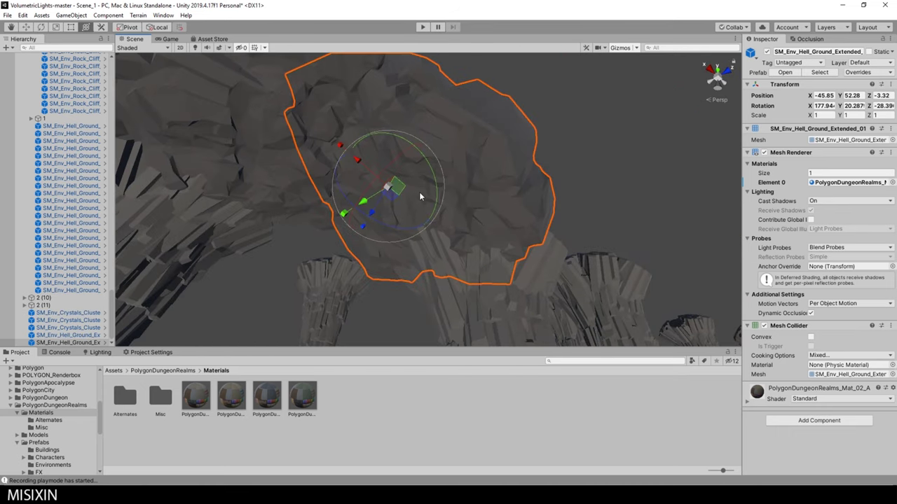
pyautogui.moveTo(538, 228)
pyautogui.mouseDown()
pyautogui.moveTo(482, 191)
pyautogui.moveTo(337, 196)
pyautogui.mouseUp()
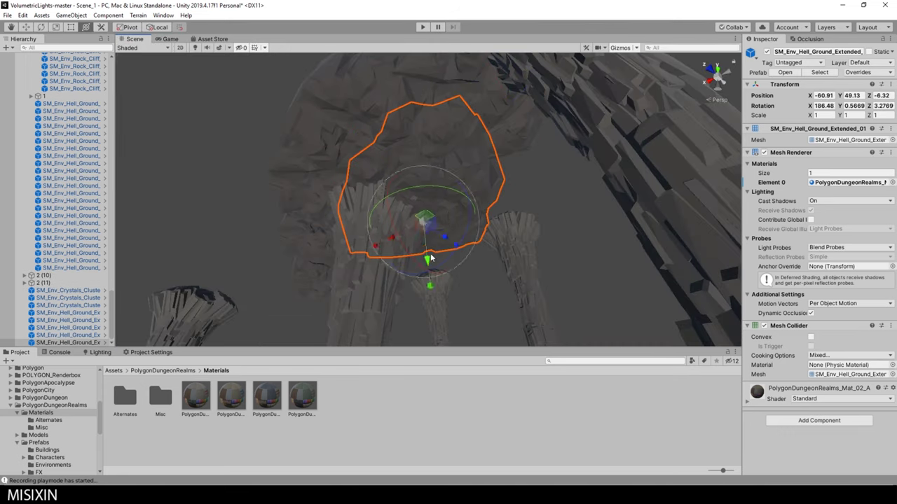
pyautogui.moveTo(430, 253)
pyautogui.mouseDown()
pyautogui.moveTo(514, 204)
pyautogui.moveTo(388, 236)
pyautogui.mouseUp()
pyautogui.moveTo(481, 196); pyautogui.dragTo(460, 243)
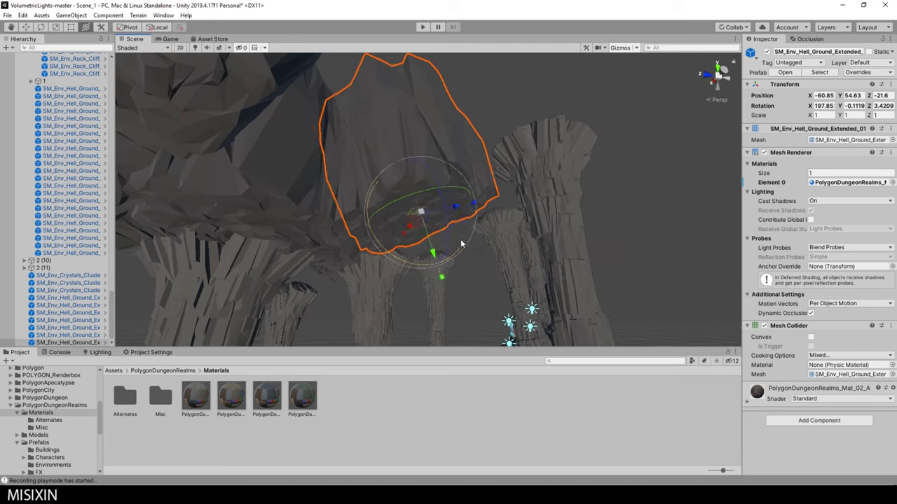
pyautogui.moveTo(505, 185)
pyautogui.mouseDown()
pyautogui.moveTo(439, 224)
pyautogui.moveTo(452, 171)
pyautogui.mouseUp()
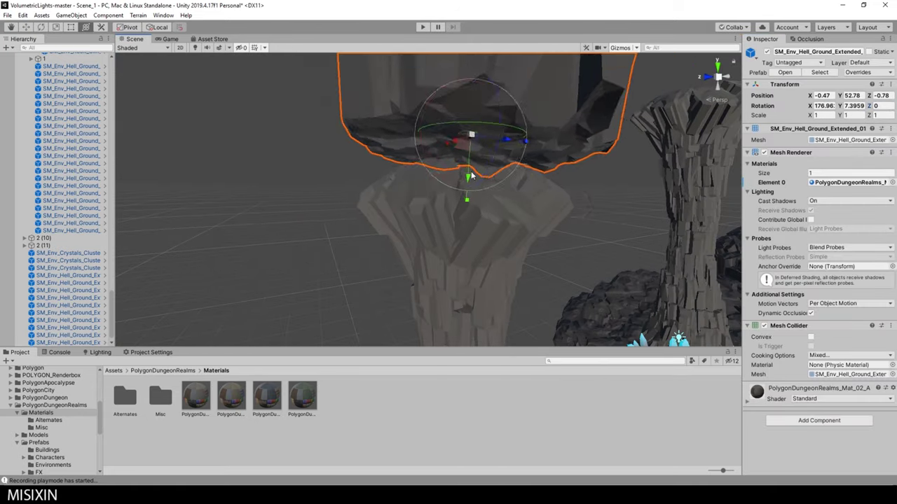
pyautogui.moveTo(361, 226); pyautogui.dragTo(540, 203)
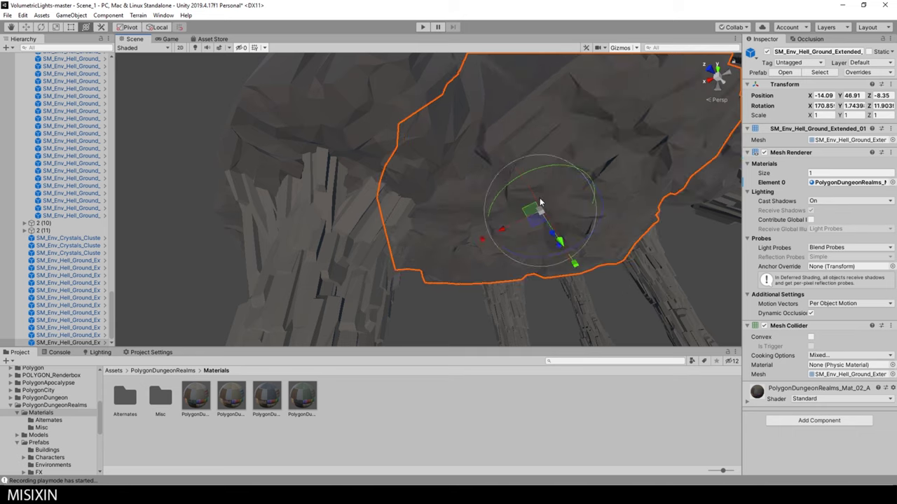
pyautogui.moveTo(560, 238); pyautogui.dragTo(413, 212)
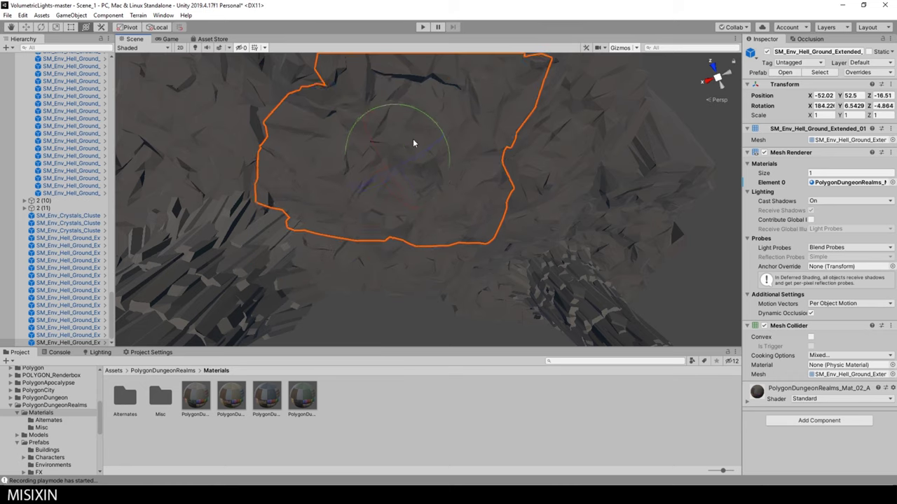
pyautogui.moveTo(414, 143)
pyautogui.mouseDown()
pyautogui.moveTo(516, 259)
pyautogui.moveTo(441, 204)
pyautogui.mouseUp()
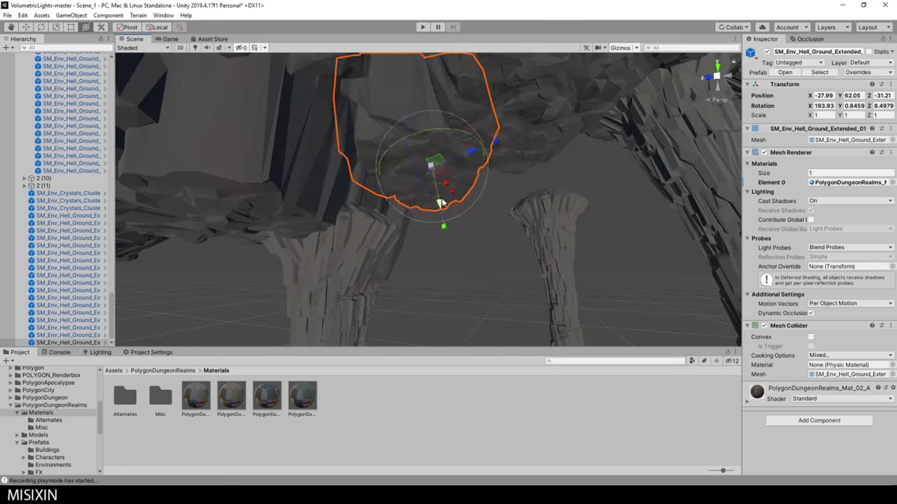
pyautogui.press('e')
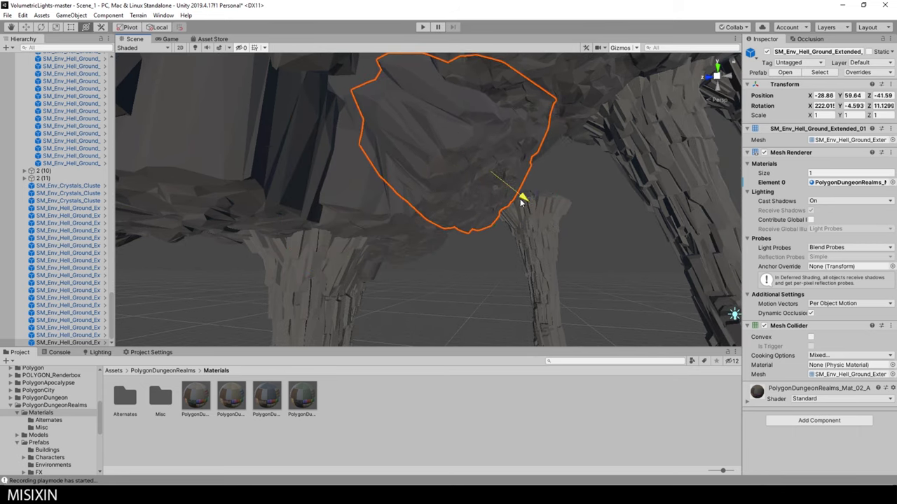
pyautogui.moveTo(521, 201)
pyautogui.keyDown('alt'); pyautogui.mouseDown()
pyautogui.moveTo(530, 257)
pyautogui.moveTo(437, 214)
pyautogui.moveTo(458, 251)
pyautogui.moveTo(459, 226)
pyautogui.moveTo(511, 266)
pyautogui.mouseUp(); pyautogui.keyUp('alt')
pyautogui.click(156, 39)
pyautogui.click(145, 40)
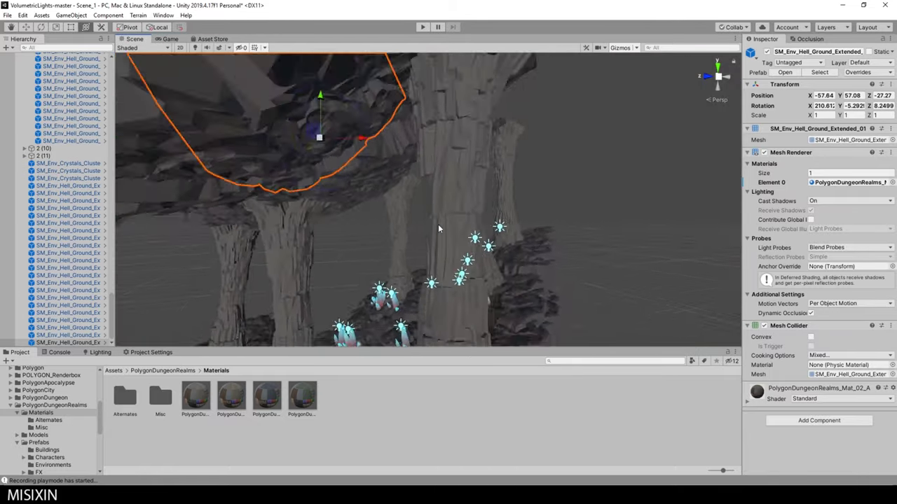
# Set a ceiling rock piece upside down at Y 60.55, rotation 170.52, -5.799, 20.138
pyautogui.moveTo(438, 224)
pyautogui.mouseDown(button='right')
pyautogui.moveTo(580, 241)
pyautogui.moveTo(466, 136)
pyautogui.moveTo(439, 278)
pyautogui.moveTo(403, 243)
pyautogui.mouseUp(button='right')
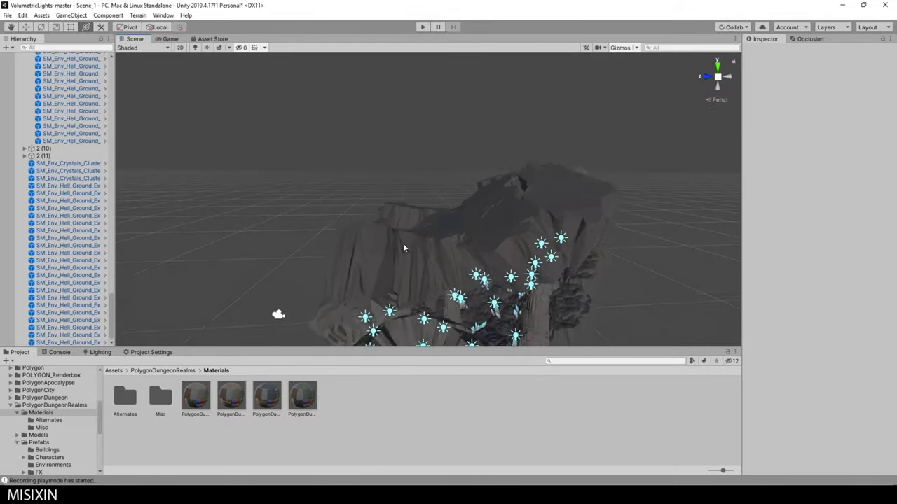
pyautogui.click(378, 147)
pyautogui.moveTo(423, 287)
pyautogui.mouseDown(button='right')
pyautogui.moveTo(340, 279)
pyautogui.moveTo(494, 141)
pyautogui.moveTo(441, 178)
pyautogui.mouseUp(button='right')
pyautogui.moveTo(362, 206)
pyautogui.mouseDown(button='right')
pyautogui.moveTo(400, 210)
pyautogui.moveTo(378, 235)
pyautogui.moveTo(456, 241)
pyautogui.mouseUp(button='right')
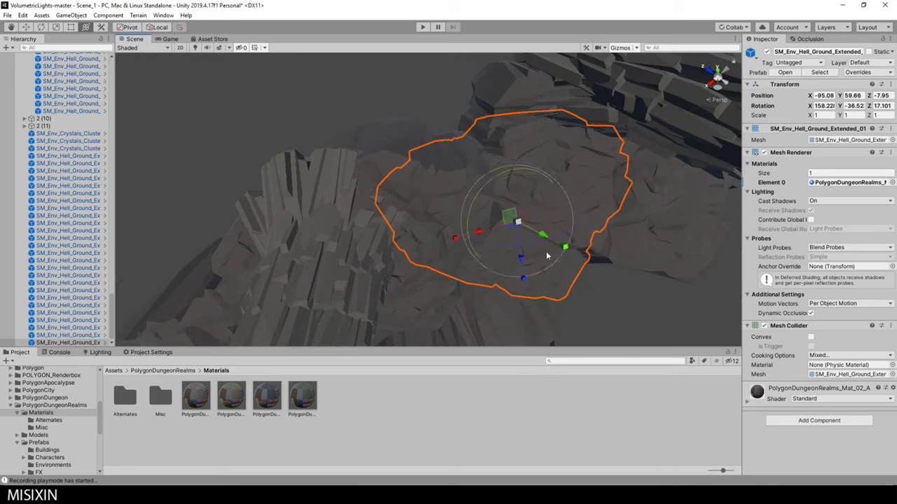
pyautogui.moveTo(525, 205)
pyautogui.mouseDown(button='right')
pyautogui.moveTo(495, 193)
pyautogui.moveTo(509, 198)
pyautogui.moveTo(570, 158)
pyautogui.moveTo(360, 190)
pyautogui.moveTo(338, 240)
pyautogui.moveTo(574, 183)
pyautogui.mouseUp(button='right')
pyautogui.moveTo(377, 208); pyautogui.dragTo(421, 170, button='right')
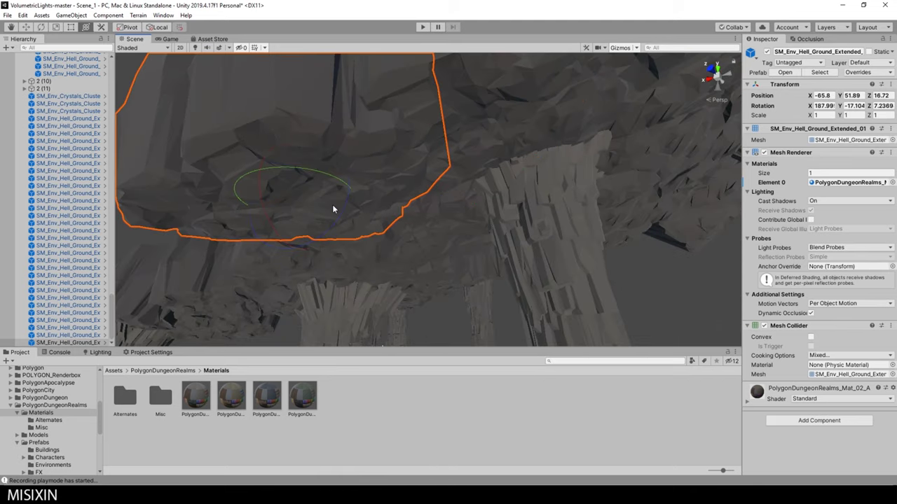
pyautogui.moveTo(334, 209)
pyautogui.mouseDown(button='right')
pyautogui.moveTo(341, 124)
pyautogui.moveTo(481, 205)
pyautogui.moveTo(493, 192)
pyautogui.moveTo(503, 202)
pyautogui.mouseUp(button='right')
# Switch handles to Global, then move and rotate a ground rock piece into place
pyautogui.click(168, 38)
pyautogui.click(149, 31)
pyautogui.click(135, 38)
pyautogui.click(479, 219)
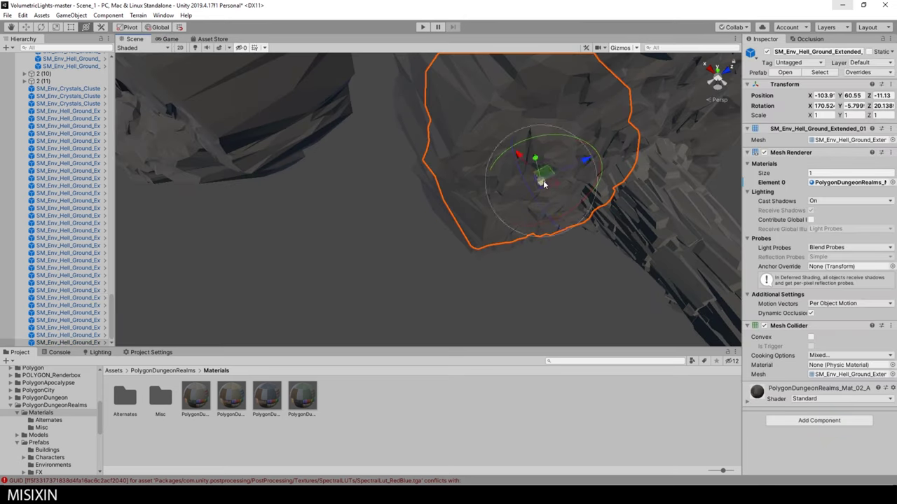
pyautogui.moveTo(455, 250); pyautogui.dragTo(455, 219)
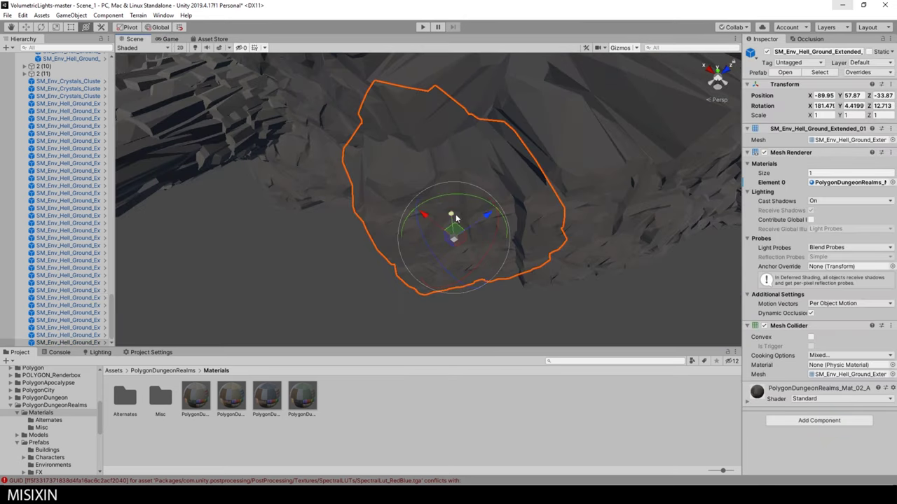
pyautogui.moveTo(435, 232); pyautogui.dragTo(376, 206, button='right')
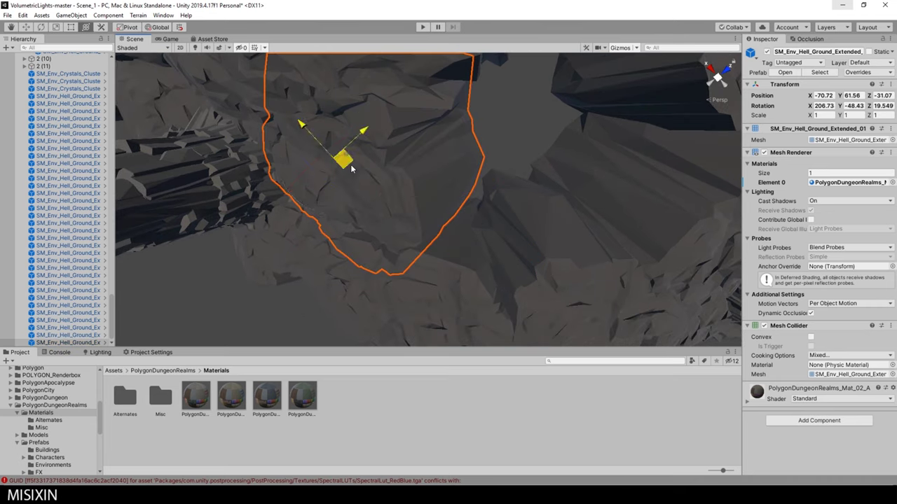
pyautogui.moveTo(493, 211); pyautogui.dragTo(496, 196, button='right')
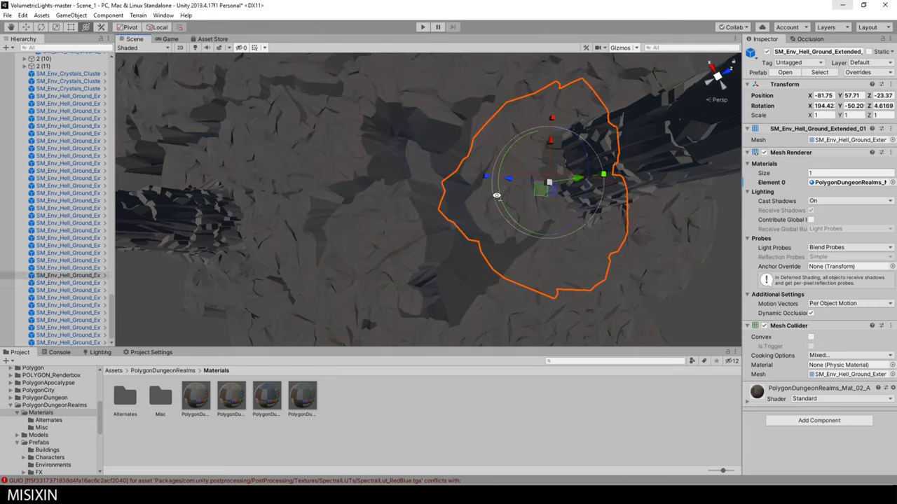
pyautogui.moveTo(437, 252); pyautogui.dragTo(532, 153)
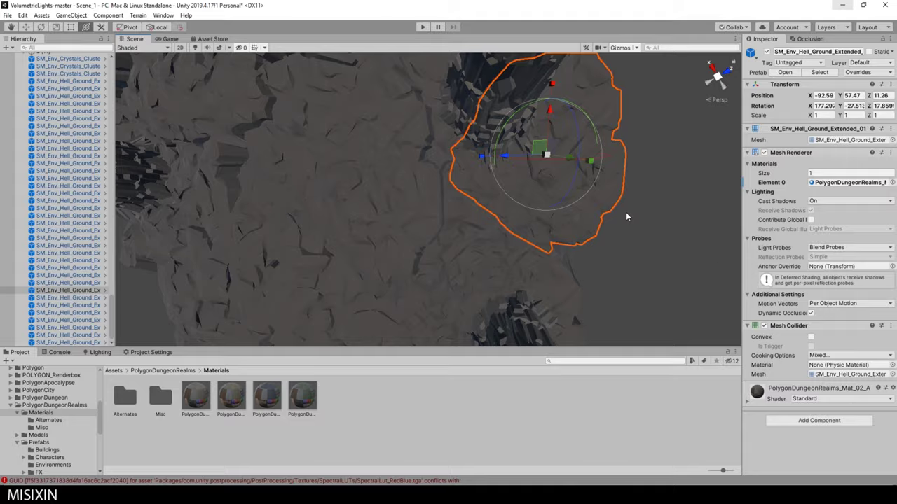
# Frame another rock piece and move and rotate it over the pillars to fit the ceiling
pyautogui.click(412, 212)
pyautogui.press('f')
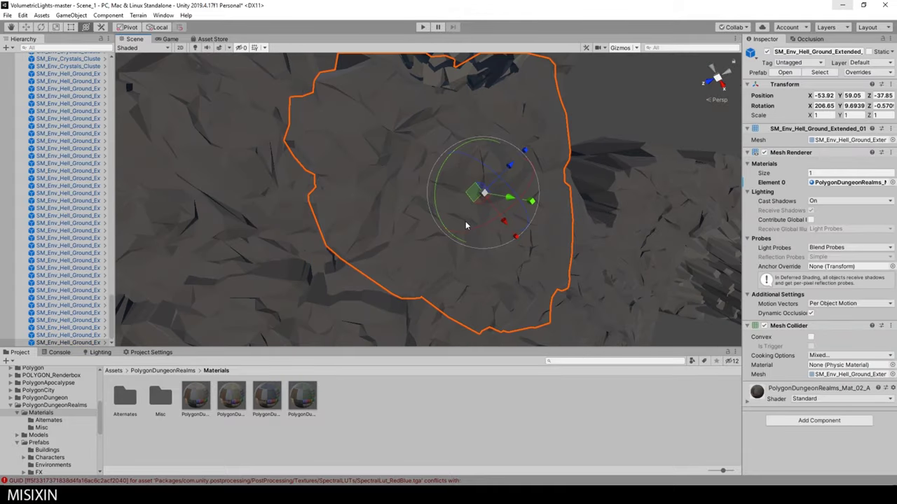
pyautogui.moveTo(494, 207); pyautogui.dragTo(350, 158, button='right')
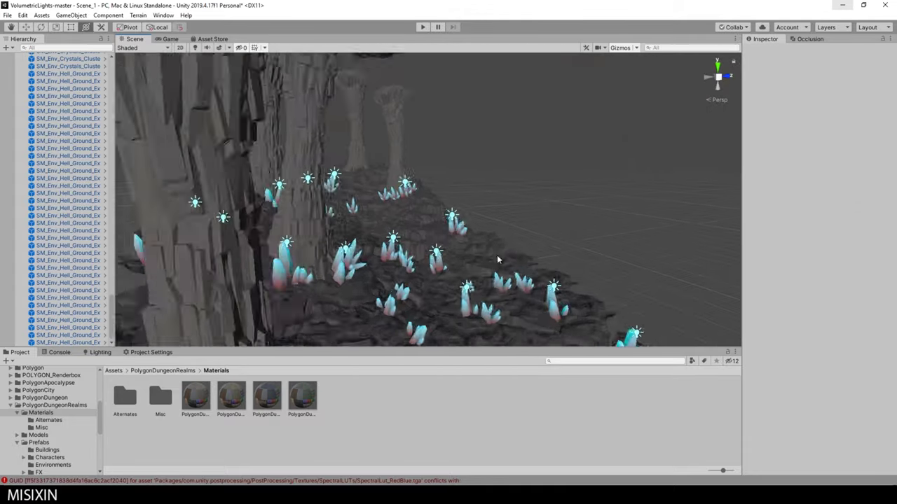
pyautogui.click(351, 161)
pyautogui.moveTo(229, 145); pyautogui.dragTo(582, 225)
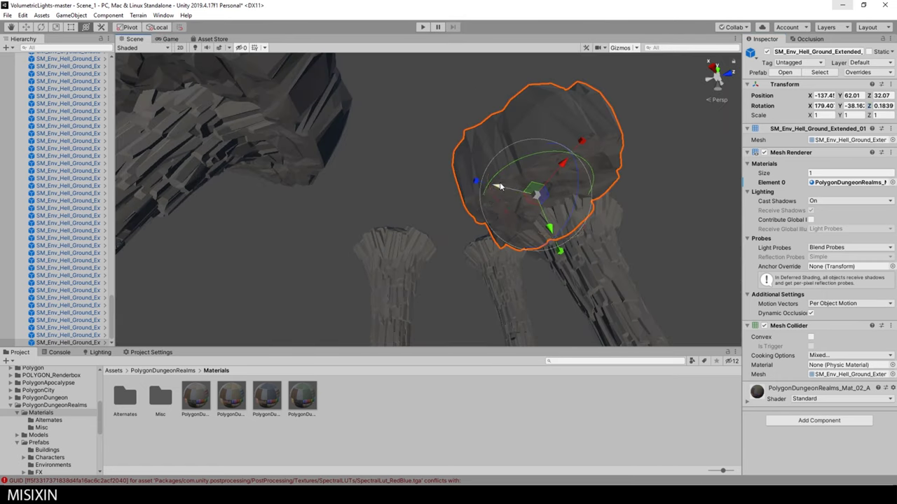
pyautogui.moveTo(383, 177)
pyautogui.mouseDown()
pyautogui.moveTo(359, 175)
pyautogui.moveTo(378, 138)
pyautogui.mouseUp()
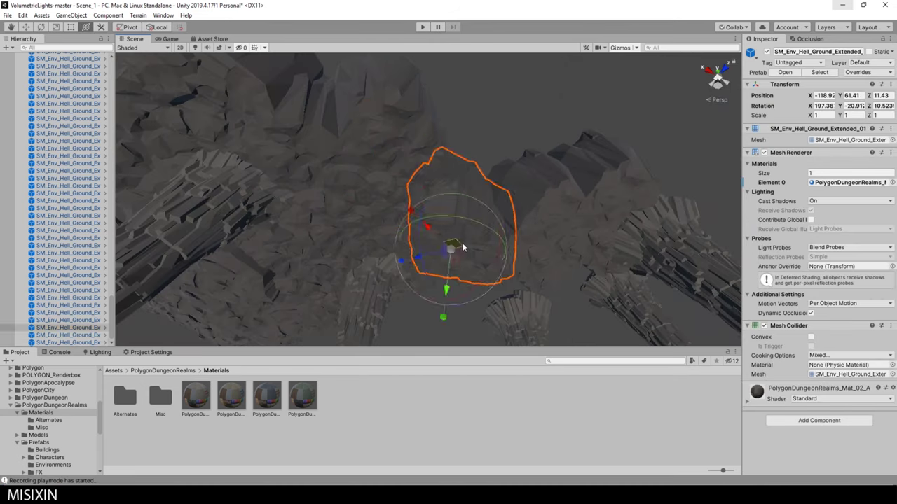
pyautogui.moveTo(452, 248); pyautogui.dragTo(396, 202)
pyautogui.moveTo(494, 237); pyautogui.dragTo(388, 182)
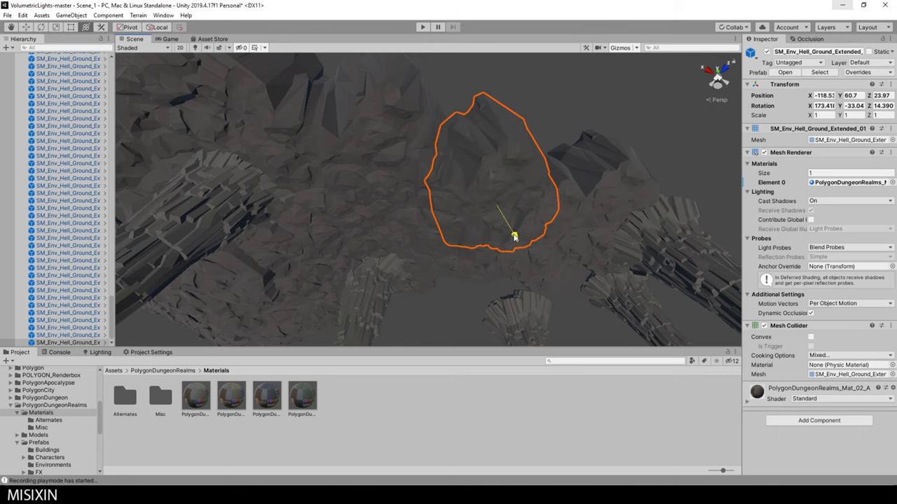
# Seat the rock piece on the pillar to close the gap, angle it, then deselect
pyautogui.moveTo(404, 220); pyautogui.dragTo(393, 152)
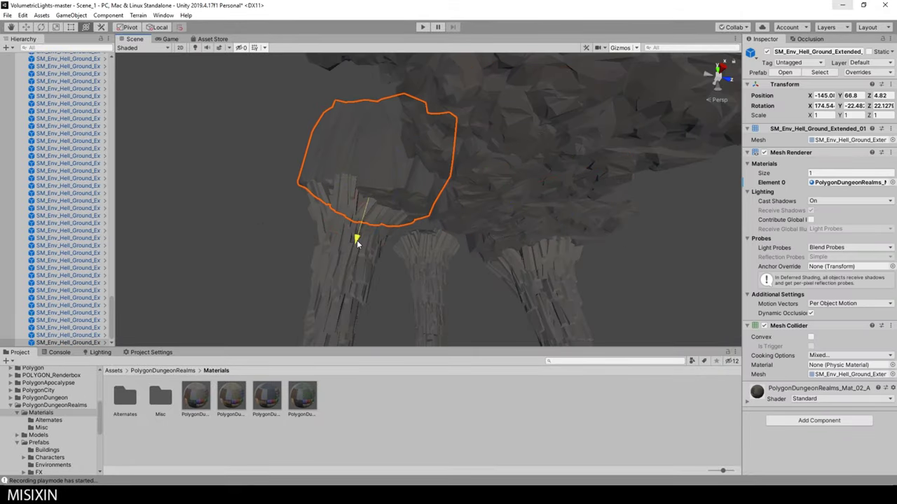
pyautogui.moveTo(357, 240); pyautogui.dragTo(426, 226)
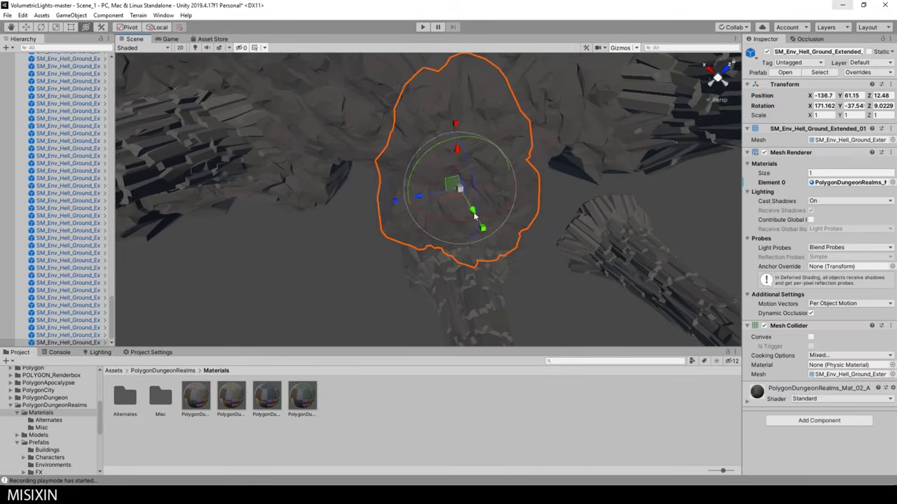
pyautogui.moveTo(404, 162); pyautogui.dragTo(402, 170)
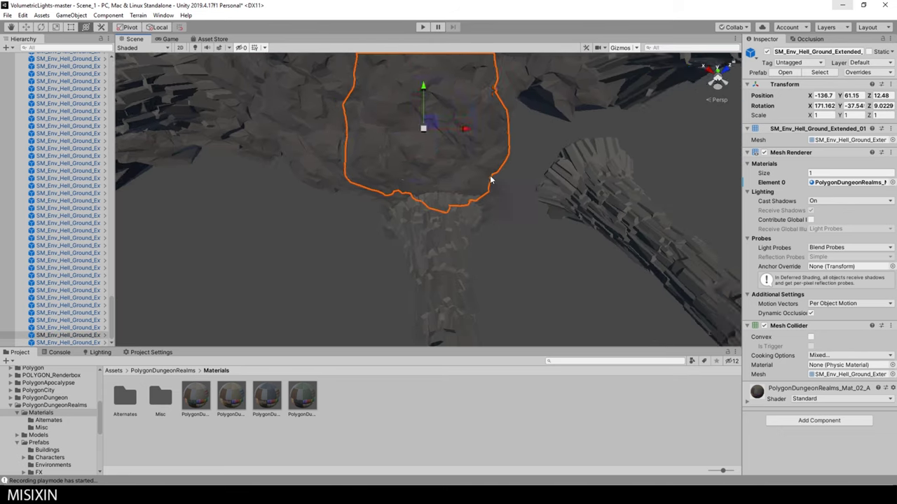
pyautogui.moveTo(489, 175); pyautogui.dragTo(536, 175)
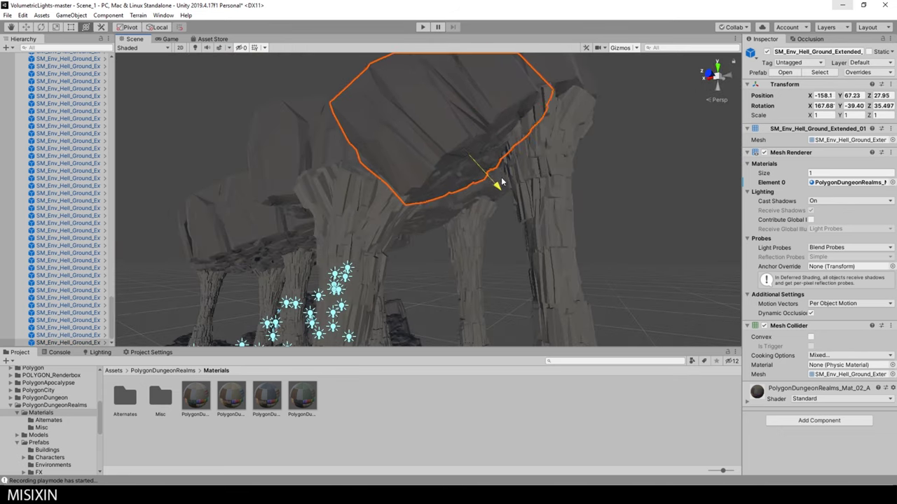
pyautogui.moveTo(500, 182); pyautogui.dragTo(397, 189)
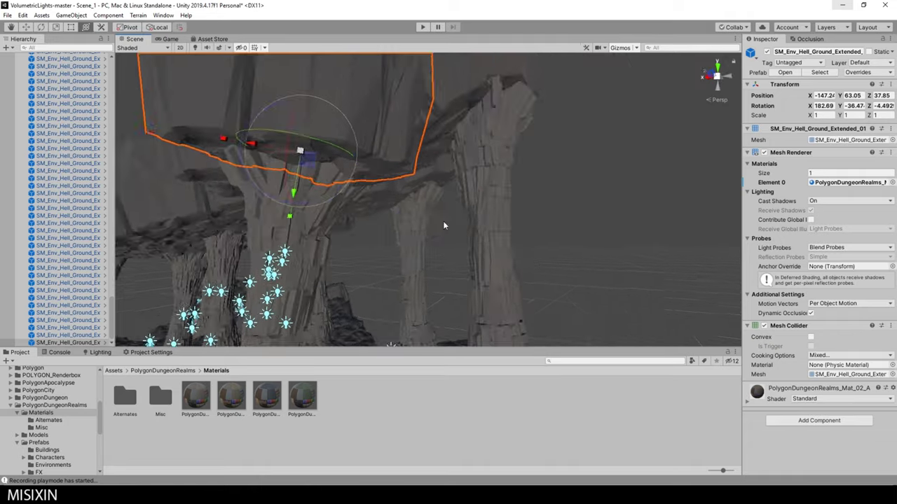
pyautogui.moveTo(442, 220); pyautogui.dragTo(477, 242)
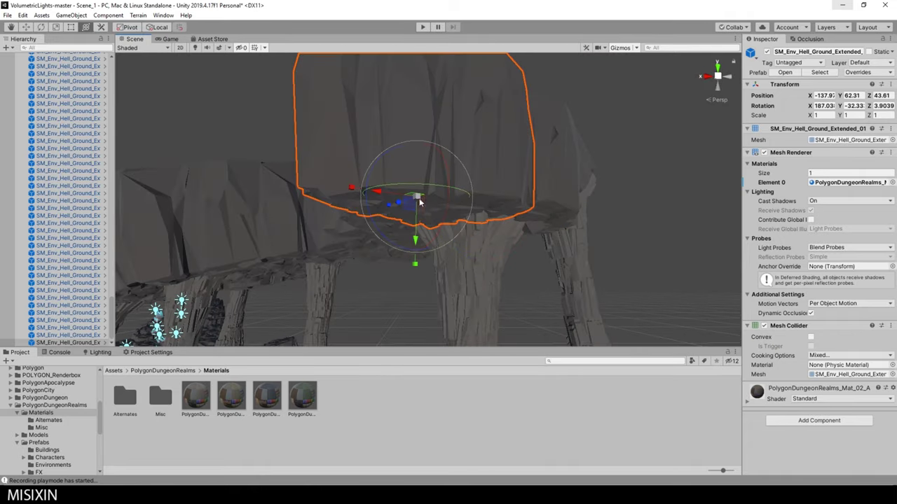
pyautogui.click(456, 230)
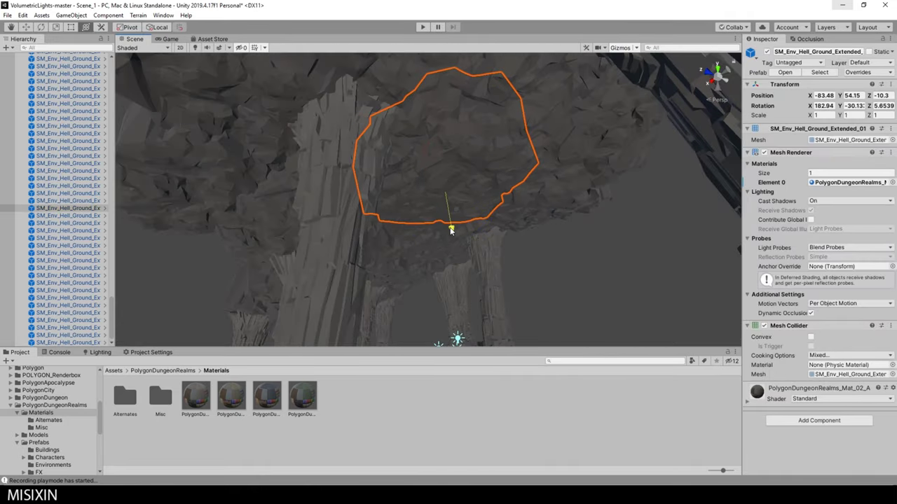
pyautogui.click(596, 251)
pyautogui.moveTo(596, 251); pyautogui.dragTo(433, 303, button='right')
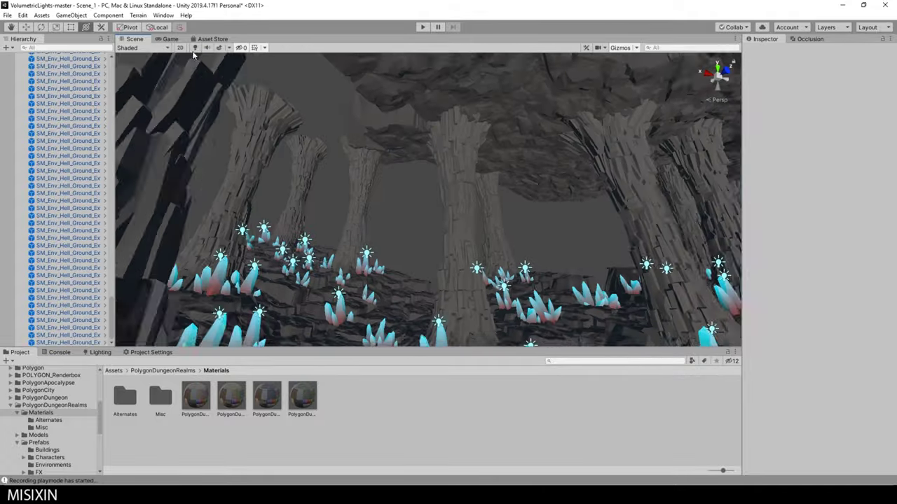
# Enable scene lighting, shift ground rock piece 2 (12) into place, and preview the lit cave
pyautogui.click(195, 49)
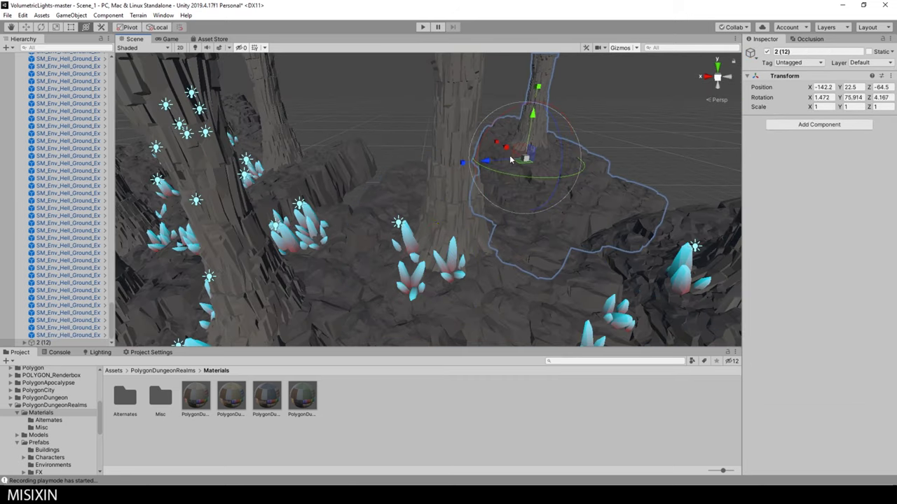
pyautogui.click(179, 39)
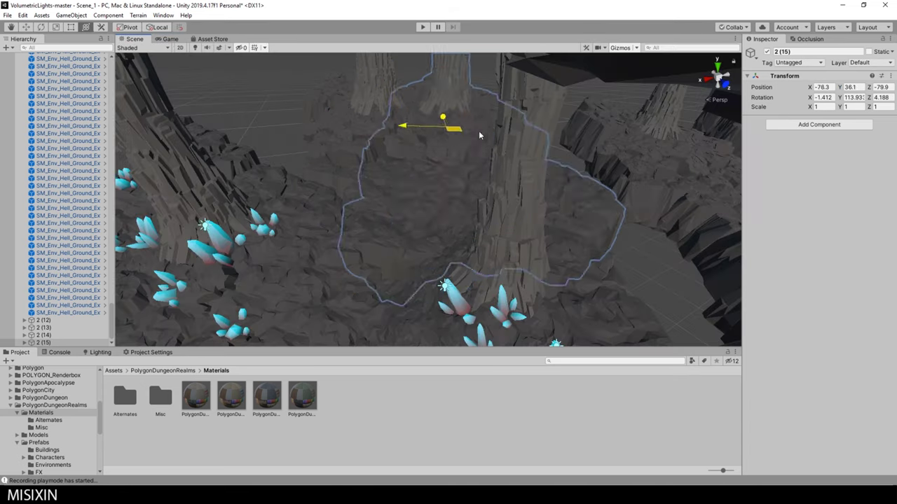
pyautogui.click(166, 39)
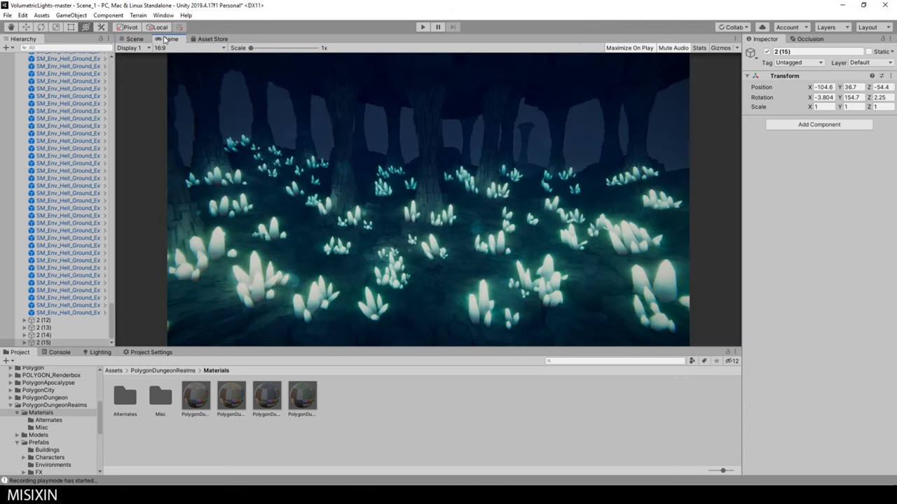
pyautogui.click(140, 39)
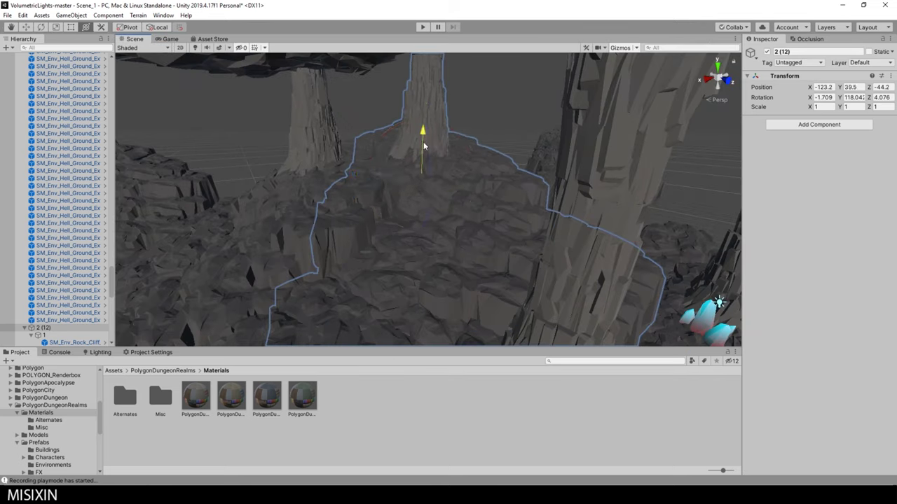
pyautogui.moveTo(423, 146)
pyautogui.mouseDown()
pyautogui.moveTo(466, 135)
pyautogui.moveTo(390, 168)
pyautogui.mouseUp()
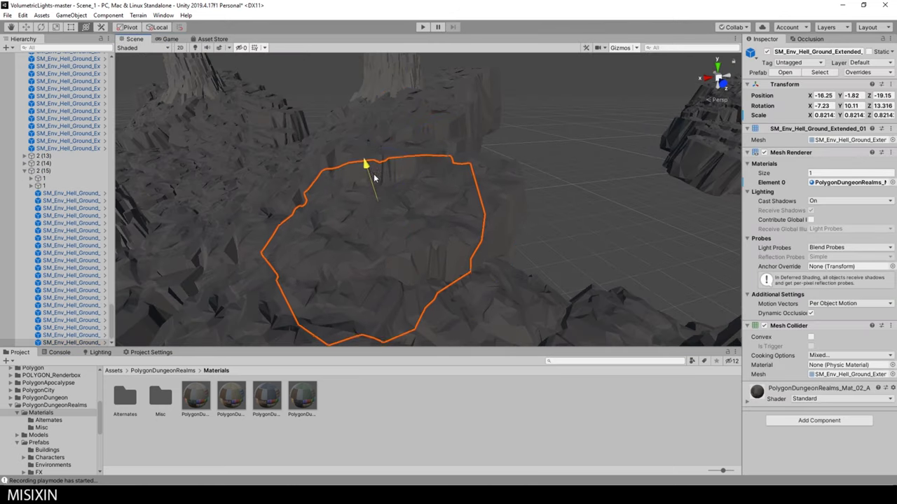
pyautogui.moveTo(464, 174); pyautogui.dragTo(477, 136)
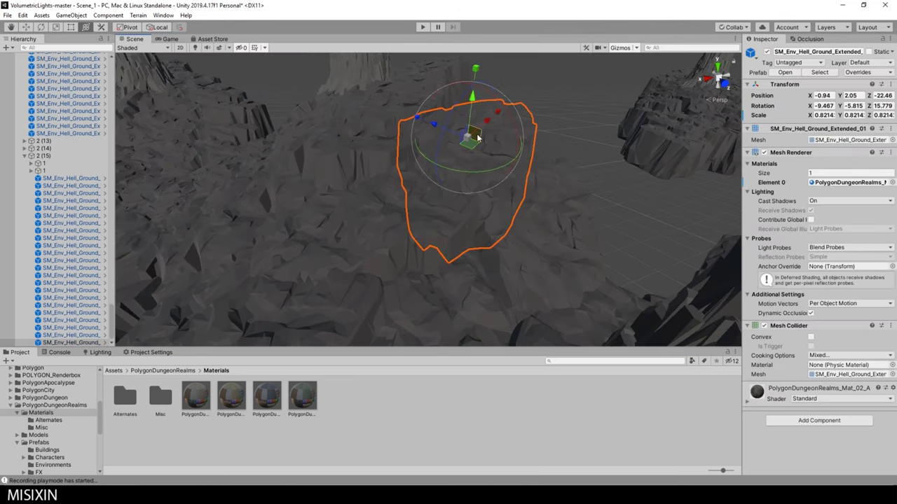
pyautogui.click(165, 40)
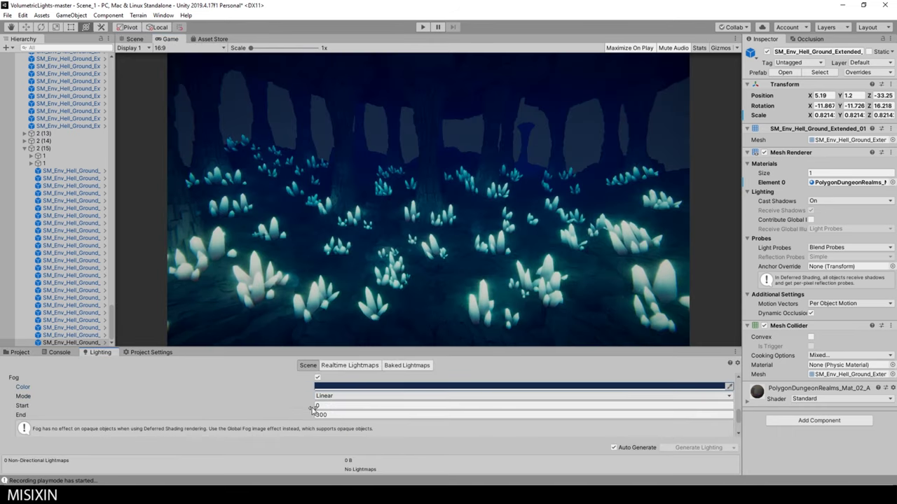
# Set linear fog start to 41.7, end to 300, with a dark navy colour
pyautogui.moveTo(312, 409); pyautogui.dragTo(416, 365)
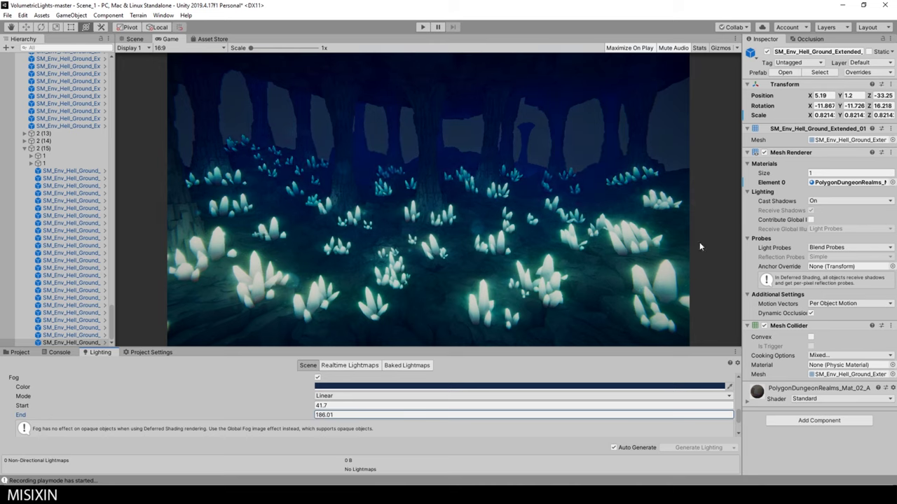
pyautogui.click(332, 388)
pyautogui.click(825, 176)
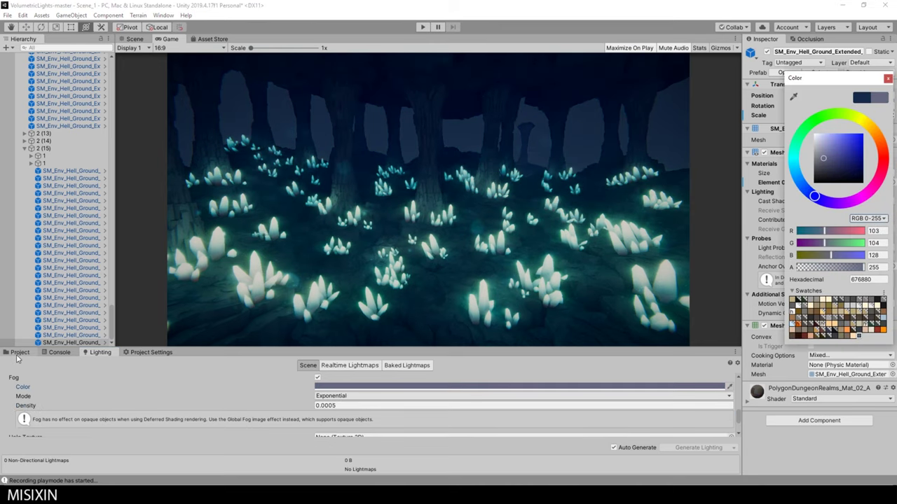
pyautogui.click(20, 352)
pyautogui.moveTo(110, 319); pyautogui.dragTo(110, 275)
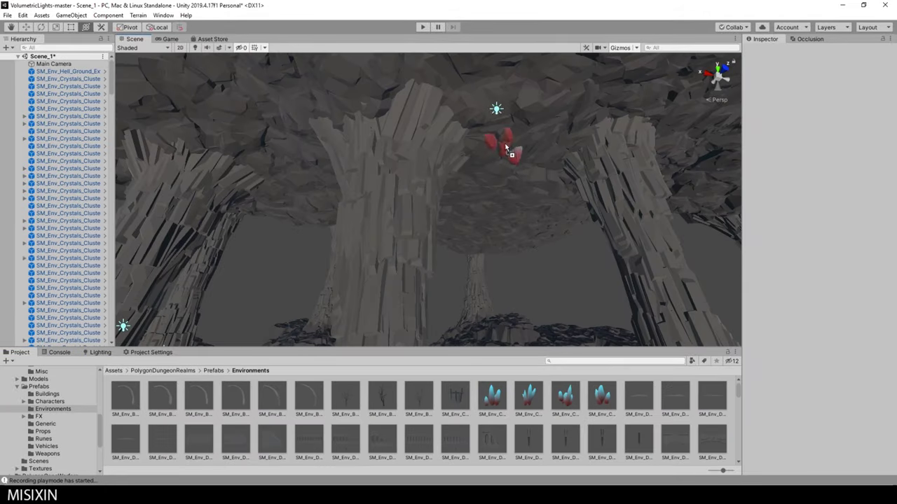
# Place an SM_Env_Crystals_Cluster_Large on the cave ceiling and check it in the Game view
pyautogui.click(507, 148)
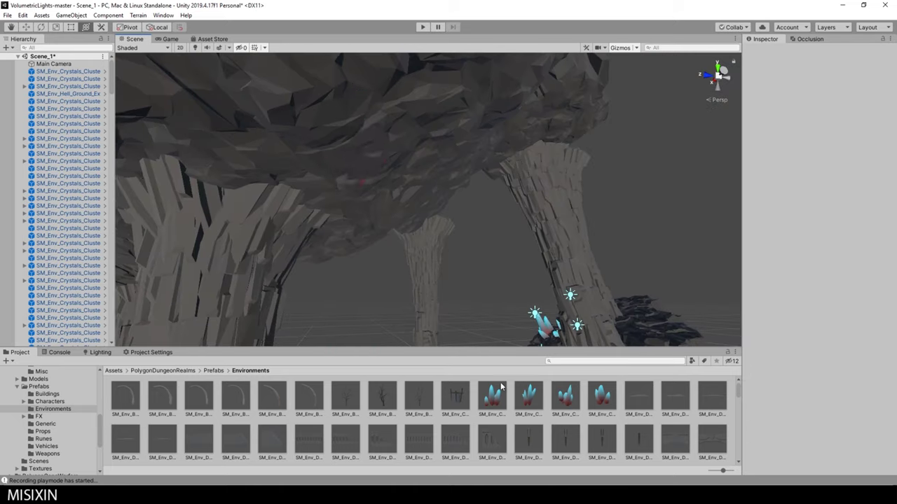
pyautogui.moveTo(501, 386); pyautogui.dragTo(401, 277)
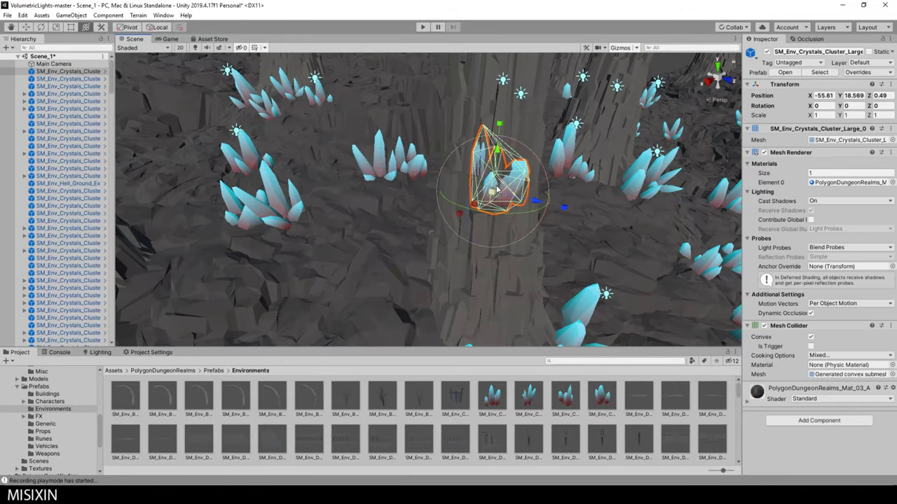
pyautogui.click(162, 38)
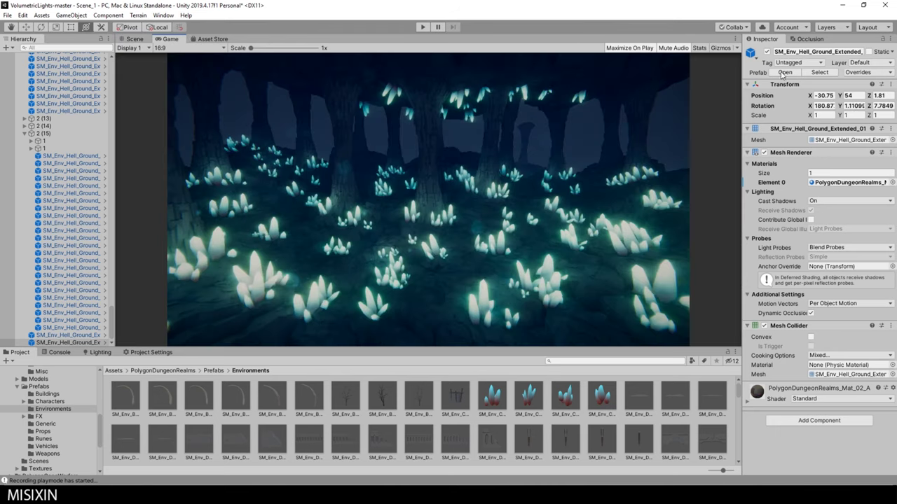
pyautogui.click(135, 39)
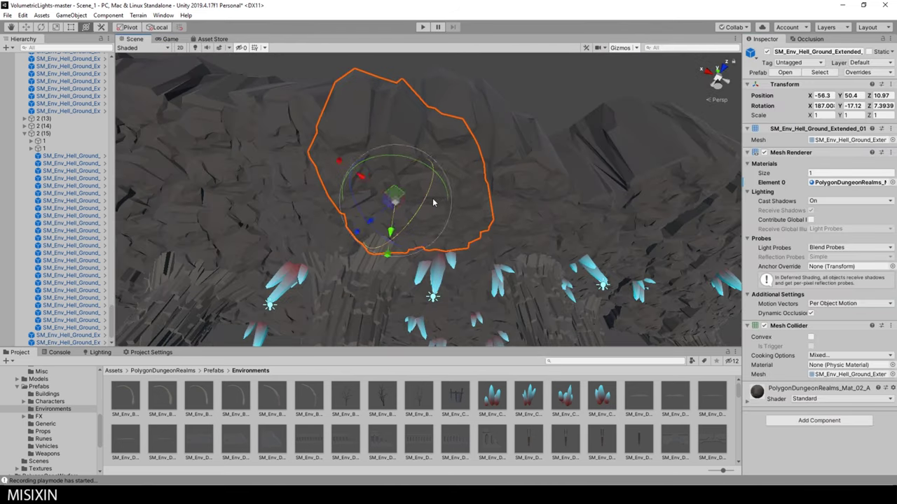
pyautogui.click(518, 183)
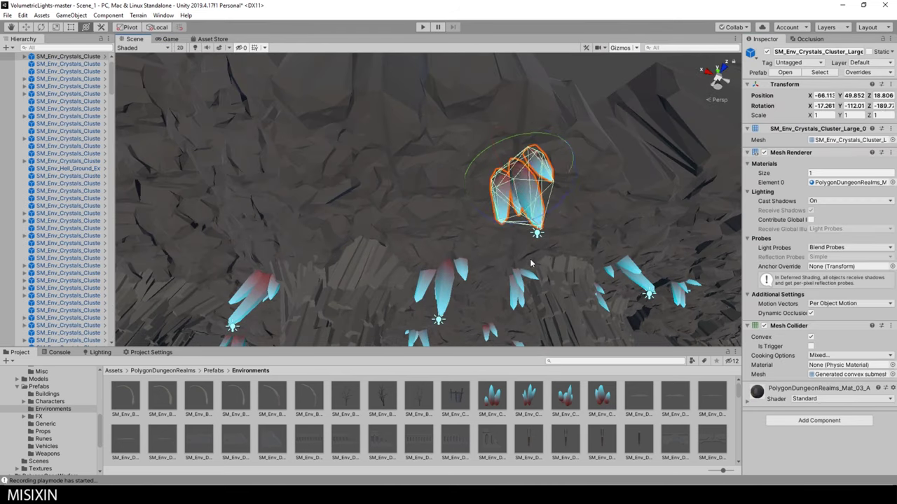
pyautogui.keyDown('alt'); pyautogui.moveTo(355, 219); pyautogui.dragTo(504, 189); pyautogui.keyUp('alt')
pyautogui.click(539, 178)
pyautogui.keyDown('alt'); pyautogui.moveTo(563, 206); pyautogui.dragTo(518, 234); pyautogui.keyUp('alt')
# Add another large crystal cluster to the ceiling and inspect the surrounding clusters
pyautogui.click(594, 401)
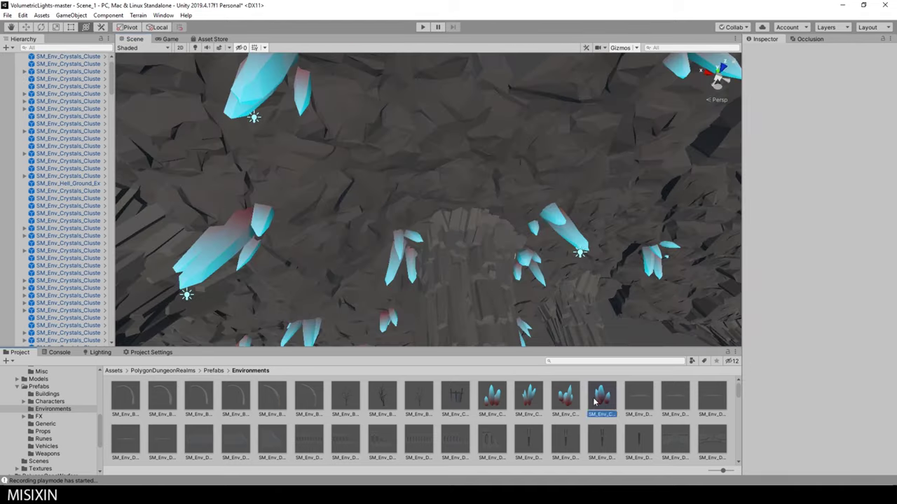
pyautogui.moveTo(445, 214)
pyautogui.keyDown('alt'); pyautogui.mouseDown()
pyautogui.moveTo(364, 224)
pyautogui.moveTo(448, 231)
pyautogui.mouseUp(); pyautogui.keyUp('alt')
pyautogui.click(344, 224)
pyautogui.click(442, 203)
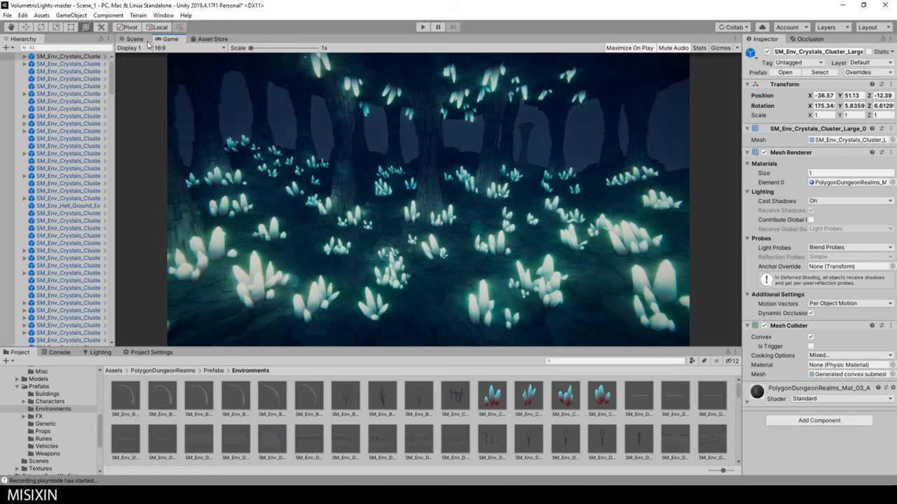
pyautogui.moveTo(378, 231)
pyautogui.keyDown('alt'); pyautogui.mouseDown()
pyautogui.moveTo(304, 241)
pyautogui.moveTo(453, 170)
pyautogui.moveTo(484, 185)
pyautogui.moveTo(409, 250)
pyautogui.mouseUp(); pyautogui.keyUp('alt')
pyautogui.click(303, 241)
pyautogui.click(452, 170)
pyautogui.click(509, 163)
pyautogui.click(399, 192)
pyautogui.moveTo(389, 214)
pyautogui.keyDown('alt'); pyautogui.mouseDown()
pyautogui.moveTo(531, 224)
pyautogui.moveTo(475, 231)
pyautogui.mouseUp(); pyautogui.keyUp('alt')
pyautogui.click(475, 231)
pyautogui.scroll(-10, 525, 212)
# Frame a crystal cluster and compare it between the Scene and Game views
pyautogui.click(171, 38)
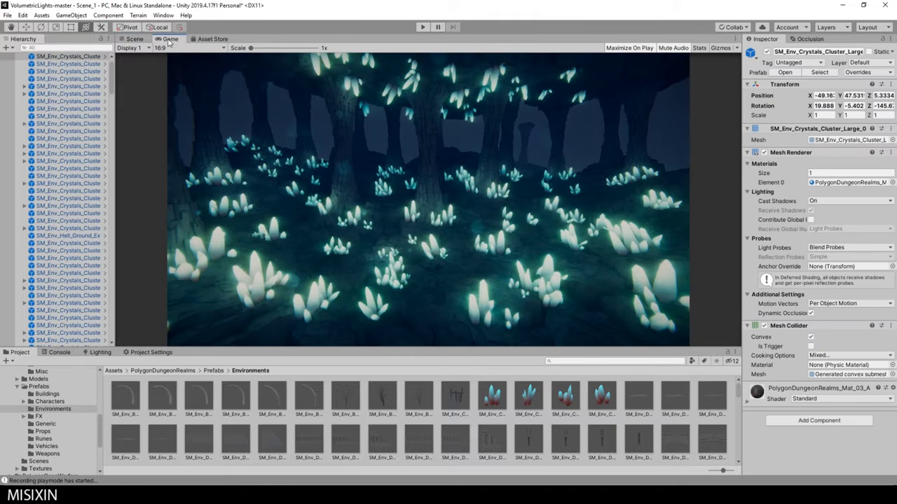
pyautogui.click(135, 39)
pyautogui.click(418, 260)
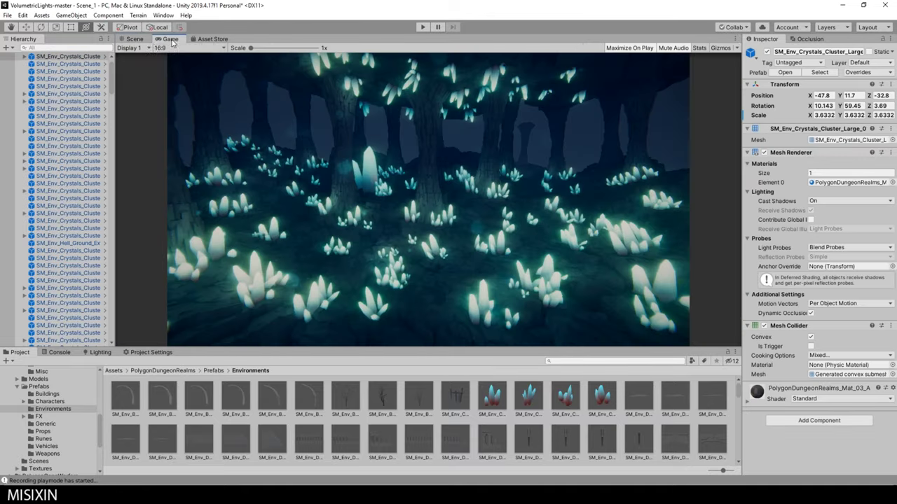
pyautogui.press('f')
pyautogui.click(171, 39)
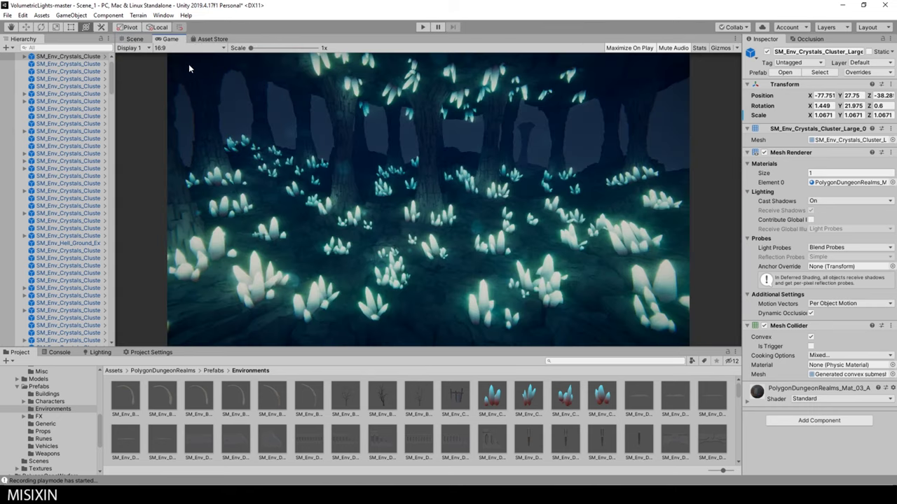
pyautogui.click(134, 38)
# Fly through the cave selecting crystal clusters on the floor and ceiling
pyautogui.click(411, 292)
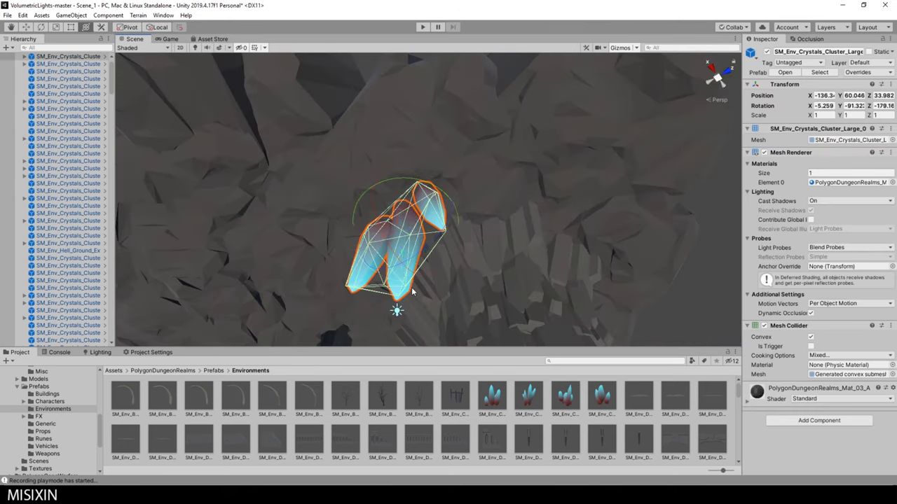
pyautogui.moveTo(600, 293); pyautogui.dragTo(383, 298, button='right')
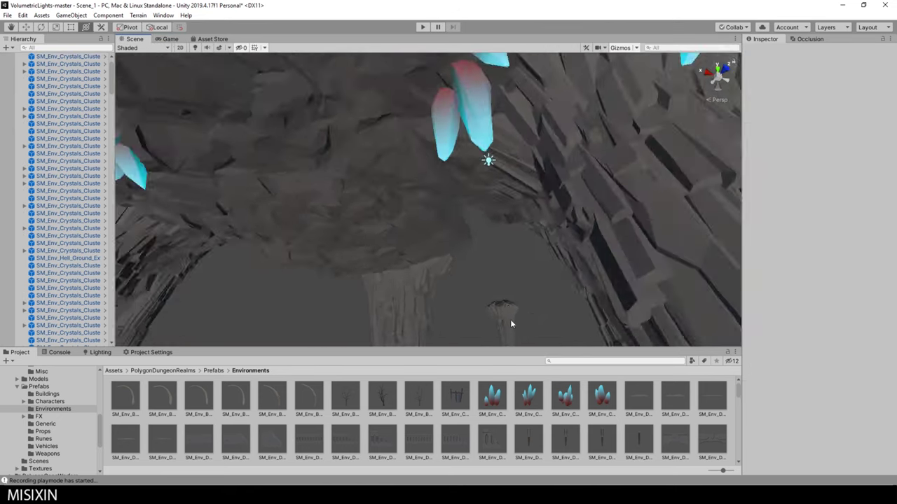
pyautogui.click(389, 322)
pyautogui.moveTo(391, 328); pyautogui.dragTo(456, 282, button='right')
pyautogui.click(420, 245)
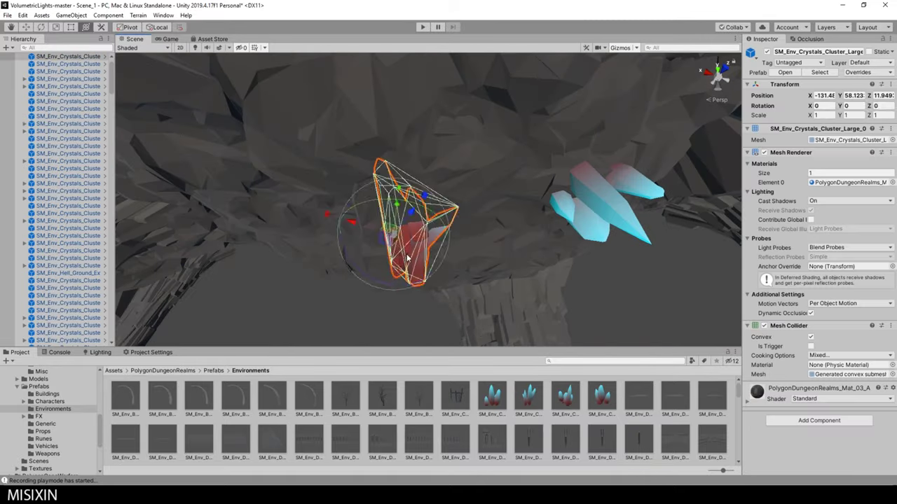
pyautogui.click(558, 271)
pyautogui.moveTo(558, 272); pyautogui.dragTo(452, 231, button='right')
pyautogui.click(452, 231)
pyautogui.moveTo(391, 193)
pyautogui.mouseDown(button='right')
pyautogui.moveTo(447, 296)
pyautogui.moveTo(450, 190)
pyautogui.moveTo(505, 197)
pyautogui.moveTo(522, 251)
pyautogui.moveTo(416, 181)
pyautogui.moveTo(439, 273)
pyautogui.moveTo(289, 243)
pyautogui.moveTo(404, 152)
pyautogui.moveTo(423, 201)
pyautogui.mouseUp(button='right')
pyautogui.click(450, 190)
pyautogui.click(416, 182)
pyautogui.click(438, 273)
# Move a ceiling rock piece into place and check it through the game camera
pyautogui.click(423, 201)
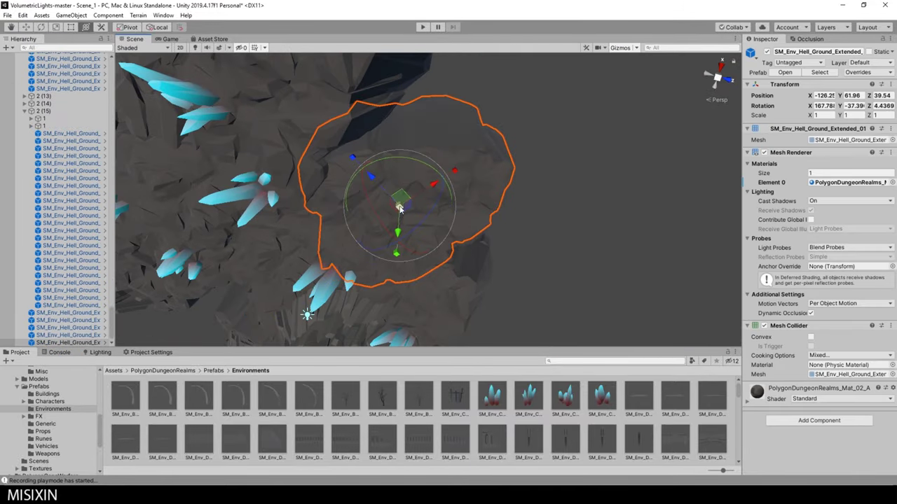
pyautogui.moveTo(435, 131); pyautogui.dragTo(434, 175)
pyautogui.moveTo(434, 175); pyautogui.dragTo(391, 211, button='right')
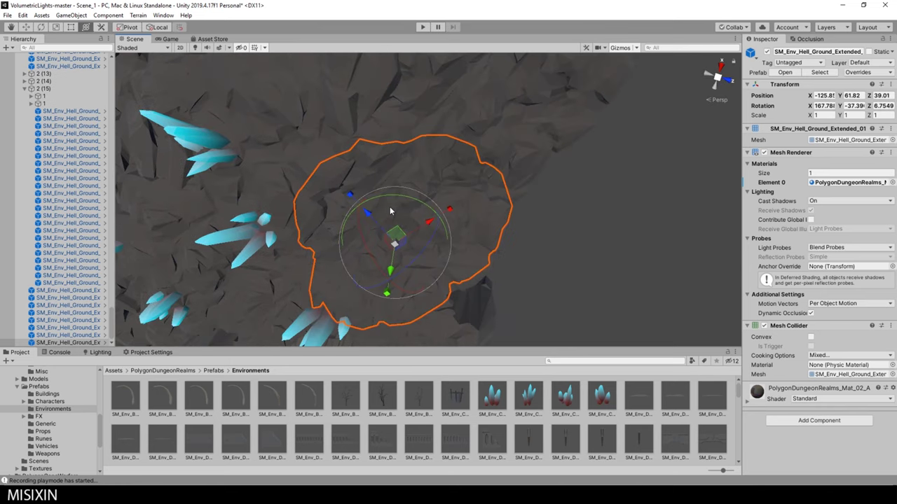
pyautogui.moveTo(569, 254); pyautogui.dragTo(467, 210, button='right')
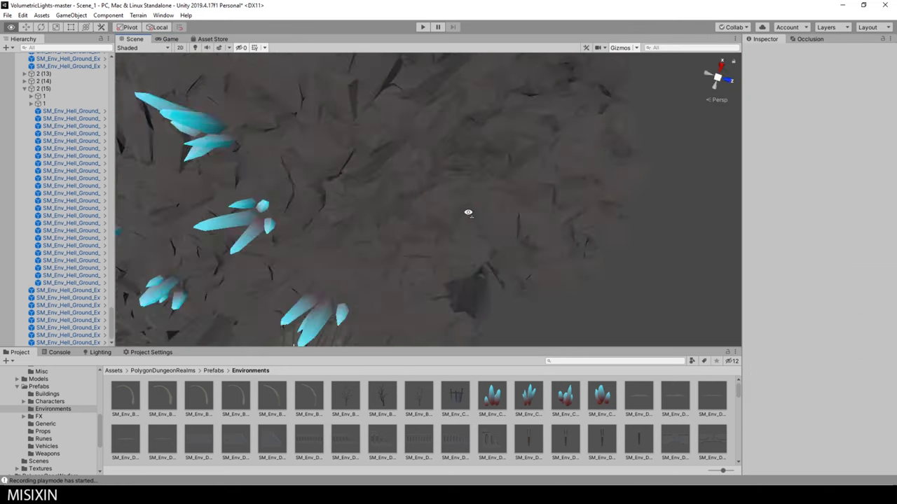
pyautogui.click(516, 204)
pyautogui.moveTo(514, 246); pyautogui.dragTo(532, 231, button='right')
pyautogui.hotkey('ctrl', '2')
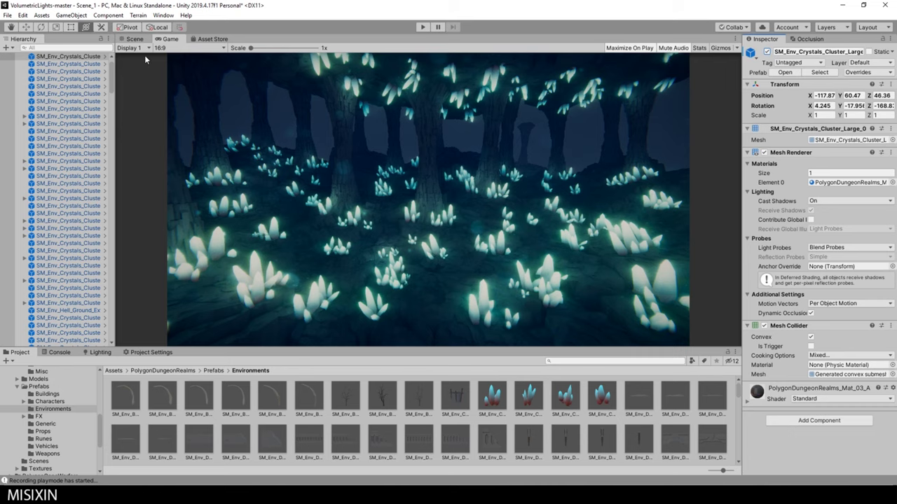
pyautogui.hotkey('ctrl', '1')
# Review the ceiling crystal clusters and rock pieces from several angles
pyautogui.moveTo(473, 199)
pyautogui.mouseDown(button='right')
pyautogui.moveTo(476, 207)
pyautogui.moveTo(219, 183)
pyautogui.moveTo(504, 204)
pyautogui.moveTo(418, 212)
pyautogui.moveTo(400, 170)
pyautogui.moveTo(392, 264)
pyautogui.mouseUp(button='right')
pyautogui.click(476, 206)
pyautogui.click(514, 209)
pyautogui.click(421, 210)
pyautogui.click(406, 175)
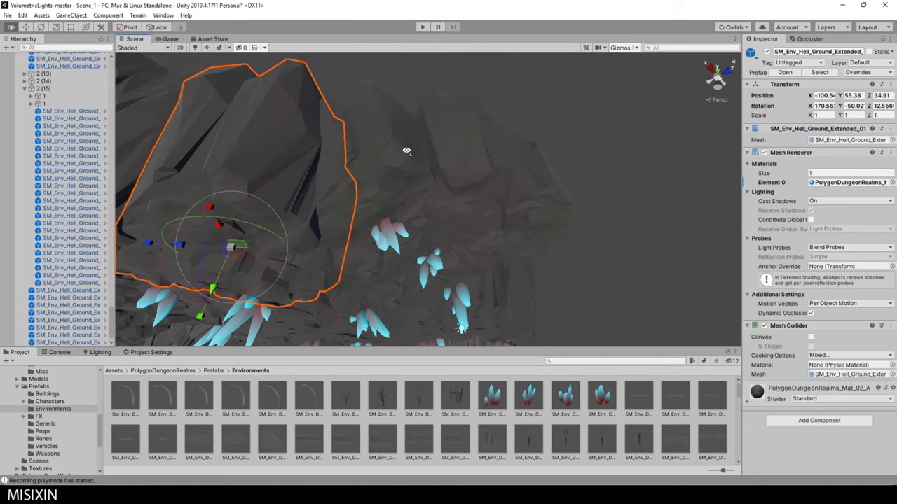
pyautogui.click(391, 264)
pyautogui.moveTo(393, 229)
pyautogui.mouseDown(button='right')
pyautogui.moveTo(539, 203)
pyautogui.moveTo(495, 194)
pyautogui.mouseUp(button='right')
pyautogui.click(483, 206)
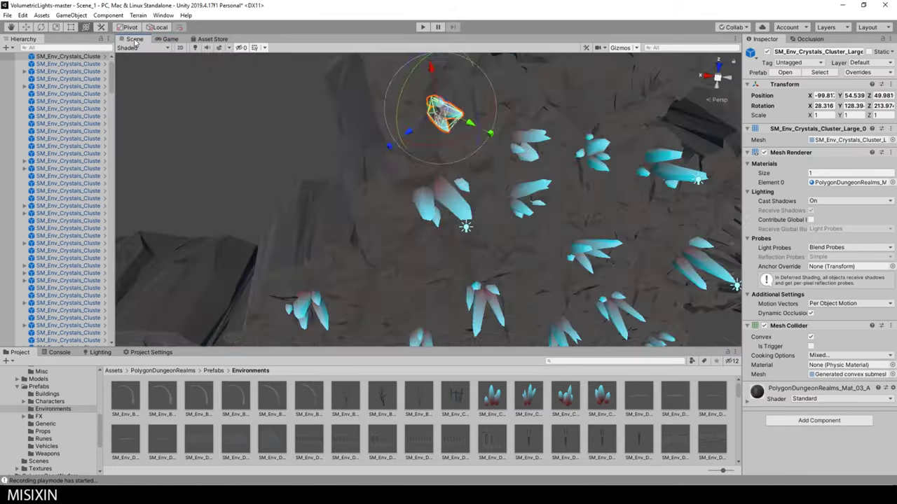
pyautogui.moveTo(448, 173)
pyautogui.mouseDown(button='right')
pyautogui.moveTo(382, 249)
pyautogui.moveTo(561, 274)
pyautogui.mouseUp(button='right')
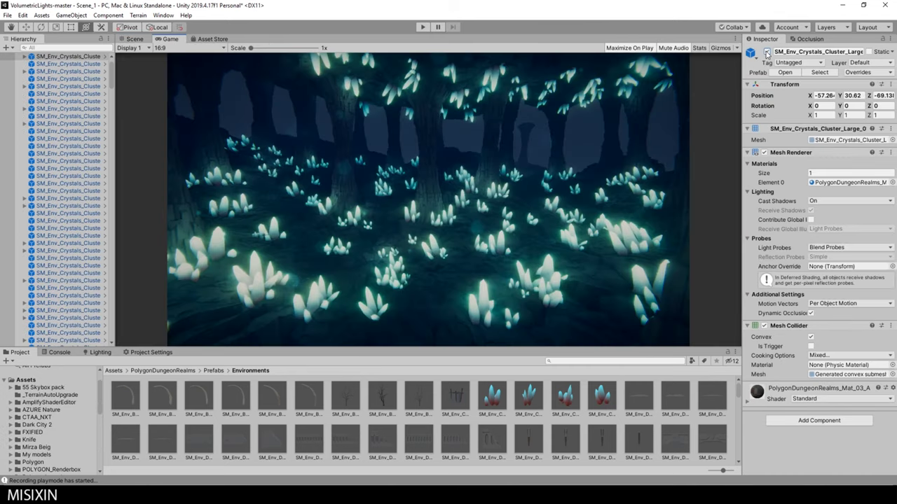
# Drop another crystal cluster onto the cave floor and check it in the Game view
pyautogui.click(135, 39)
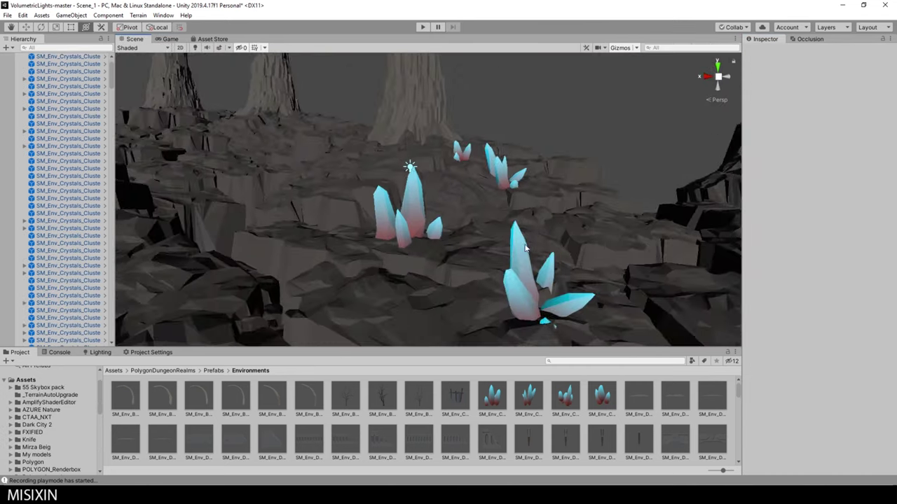
pyautogui.moveTo(530, 396); pyautogui.dragTo(508, 238)
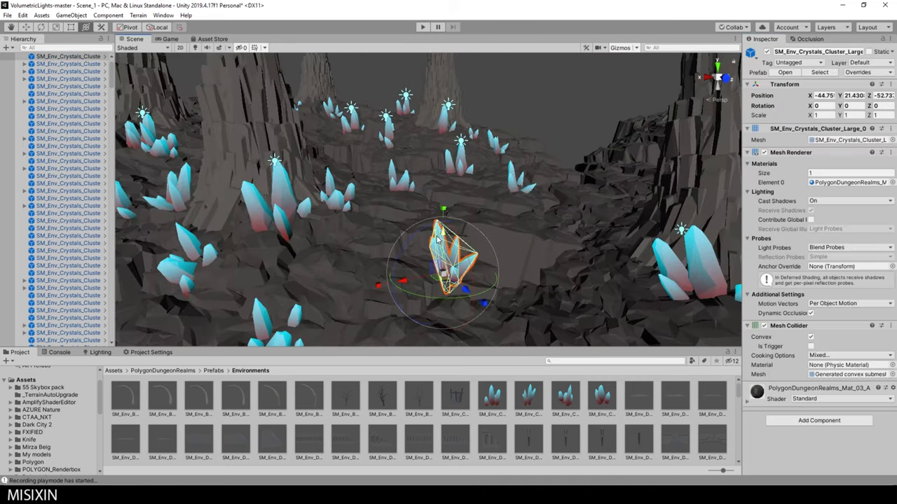
pyautogui.click(170, 40)
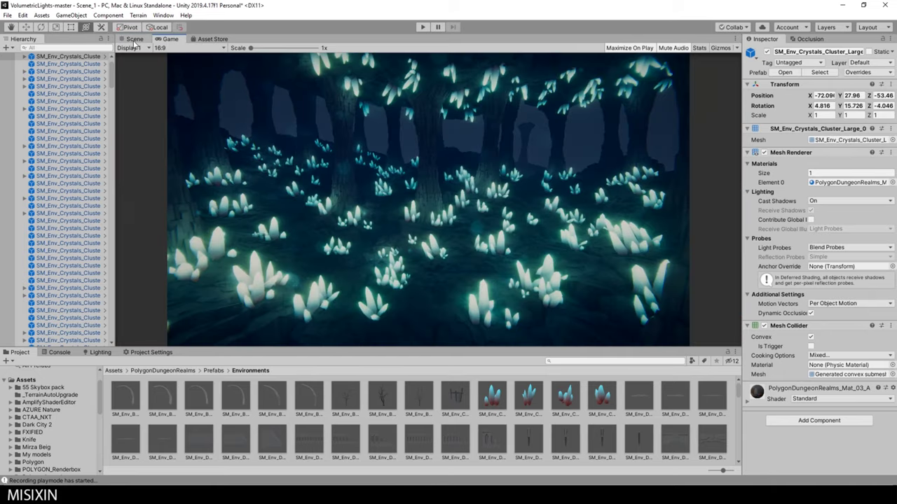
pyautogui.click(133, 40)
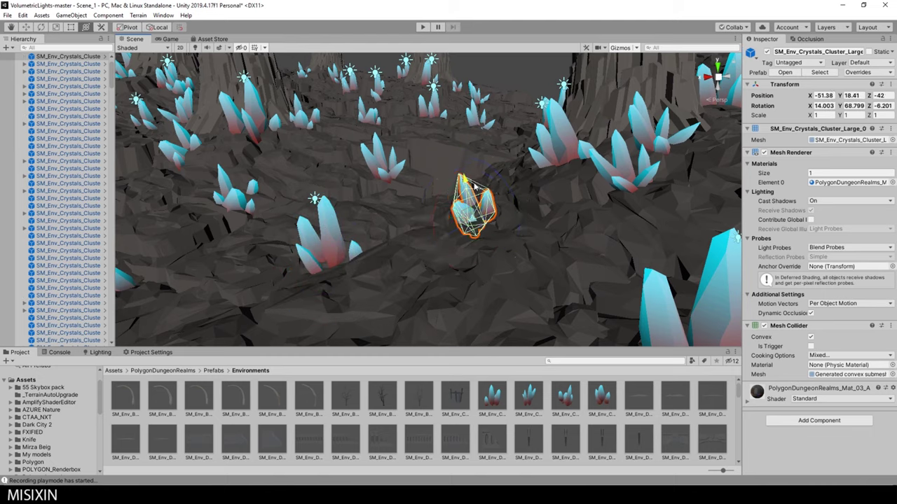
pyautogui.click(170, 39)
pyautogui.click(142, 41)
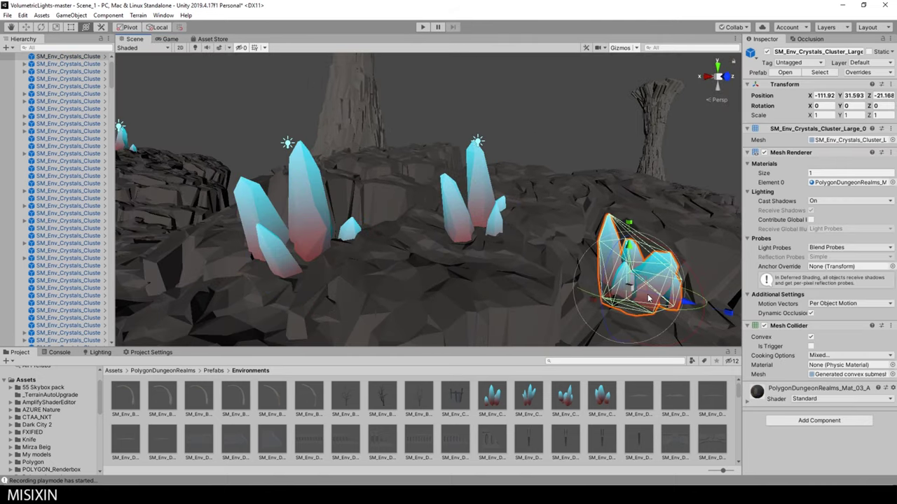
pyautogui.click(170, 39)
pyautogui.click(135, 39)
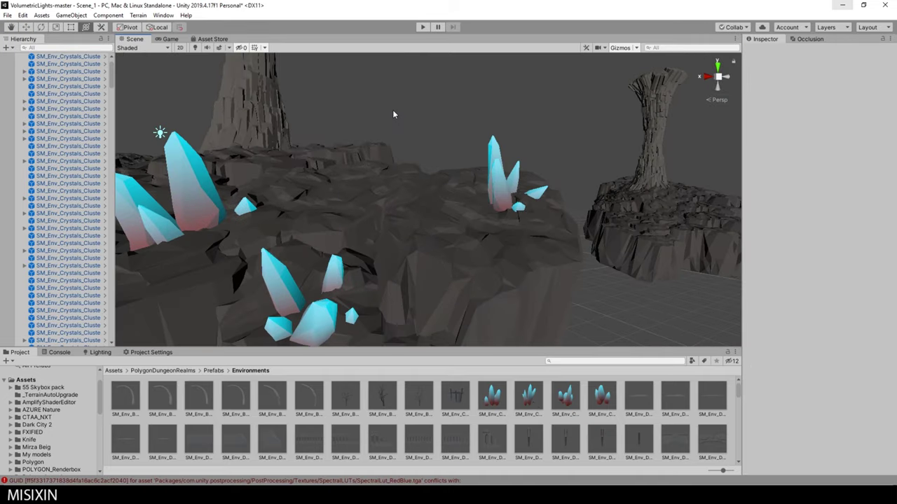
# Add a Reflection Probe from the Hierarchy create menu and frame it
pyautogui.click(5, 48)
pyautogui.click(133, 159)
pyautogui.press('f')
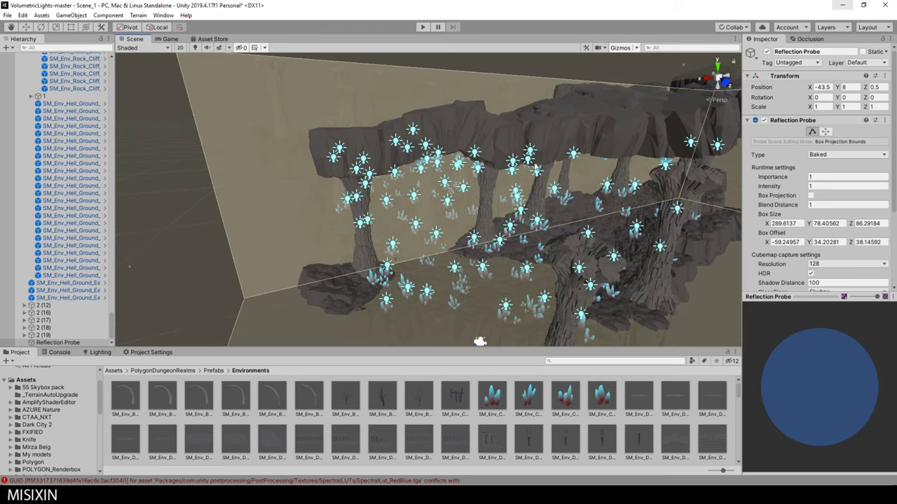
# Switch the Reflection Probe's type to Realtime and deactivate the probe object
pyautogui.click(166, 40)
pyautogui.click(846, 154)
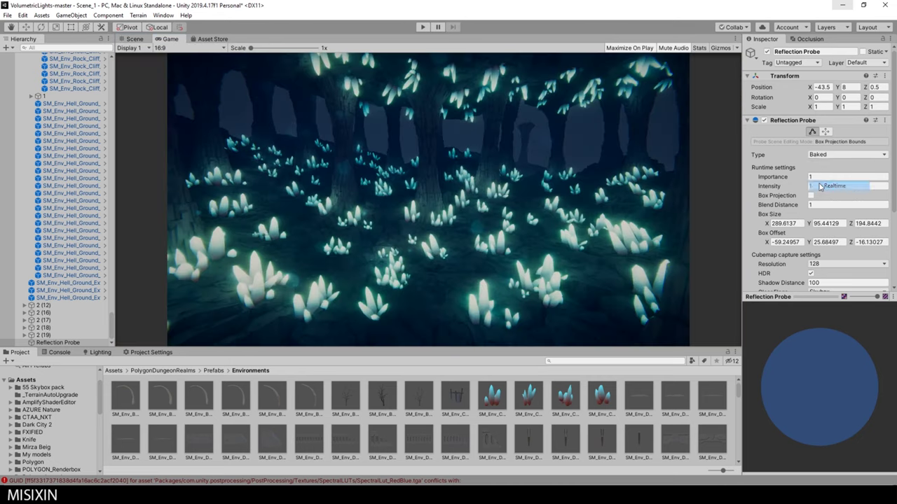
pyautogui.click(767, 52)
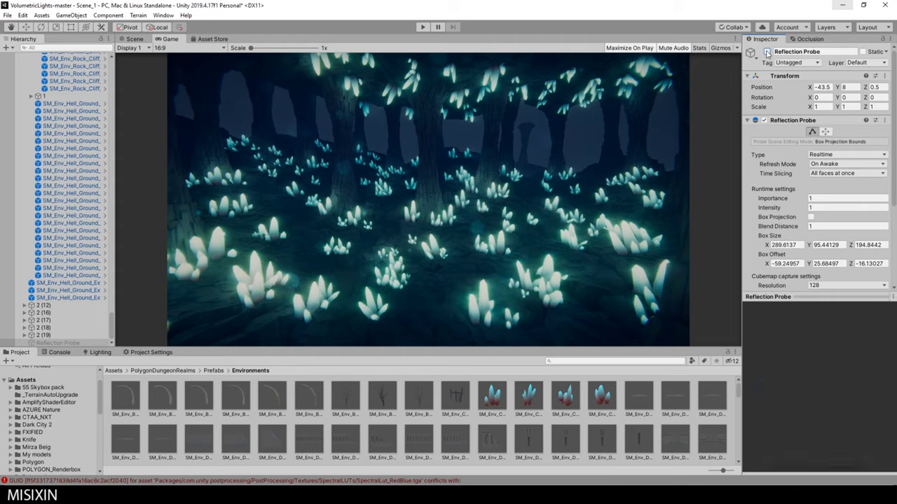
pyautogui.click(134, 39)
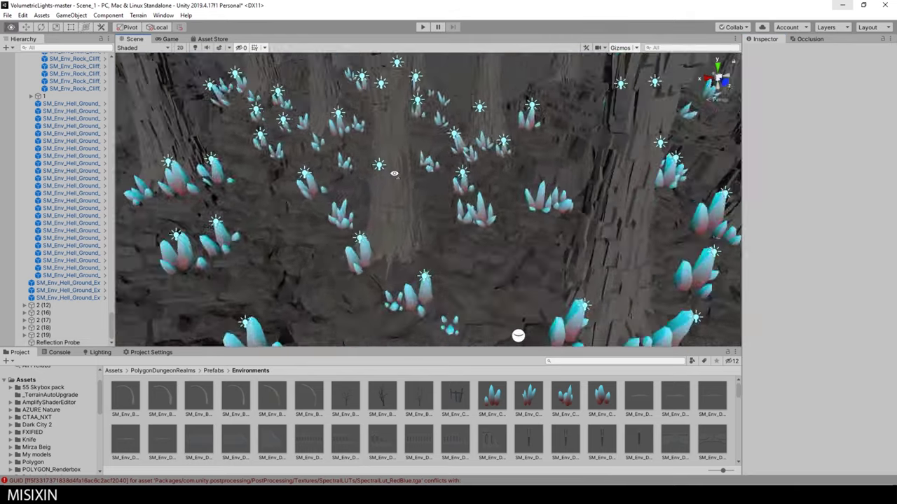
pyautogui.click(306, 244)
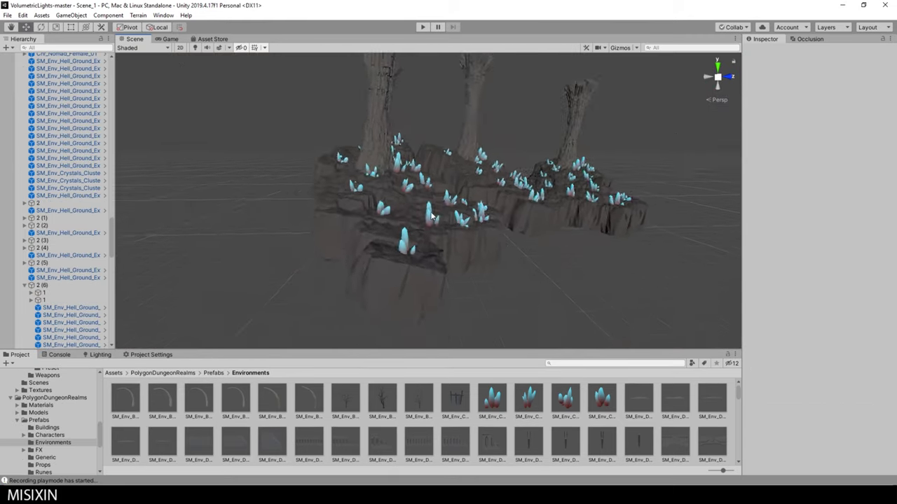
# Select a group of ground rock pieces and inspect them from below in scene and game views
pyautogui.click(432, 217)
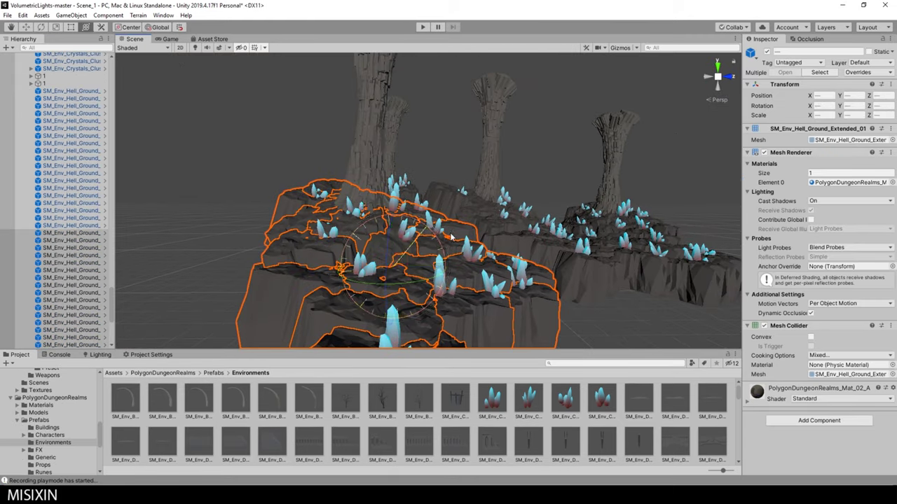
pyautogui.keyDown('alt'); pyautogui.moveTo(384, 249); pyautogui.dragTo(382, 99); pyautogui.keyUp('alt')
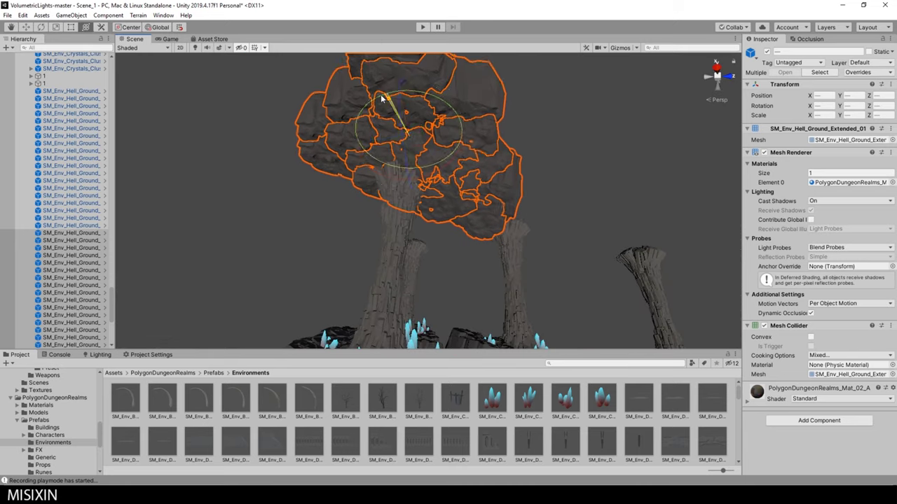
pyautogui.moveTo(416, 159)
pyautogui.keyDown('alt'); pyautogui.mouseDown()
pyautogui.moveTo(481, 86)
pyautogui.moveTo(443, 100)
pyautogui.moveTo(475, 227)
pyautogui.moveTo(403, 141)
pyautogui.mouseUp(); pyautogui.keyUp('alt')
pyautogui.click(403, 140)
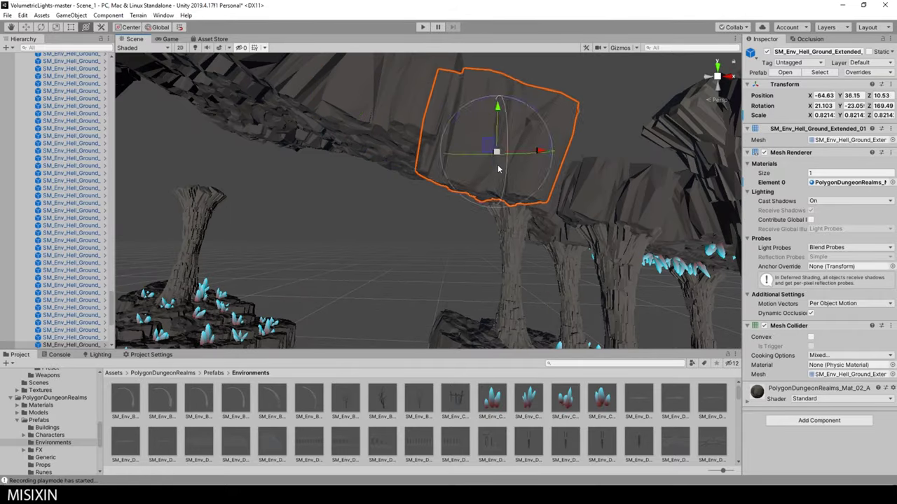
pyautogui.click(172, 40)
pyautogui.click(134, 40)
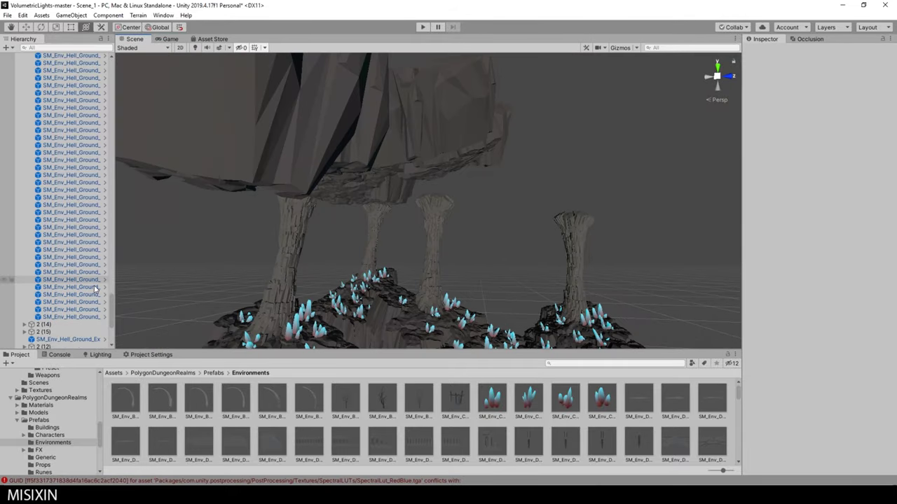
# Add more SM_Env_Hell_Ground_Extended pieces to the selection and inspect them from underneath
pyautogui.click(79, 177)
pyautogui.scroll(-4, 78, 171)
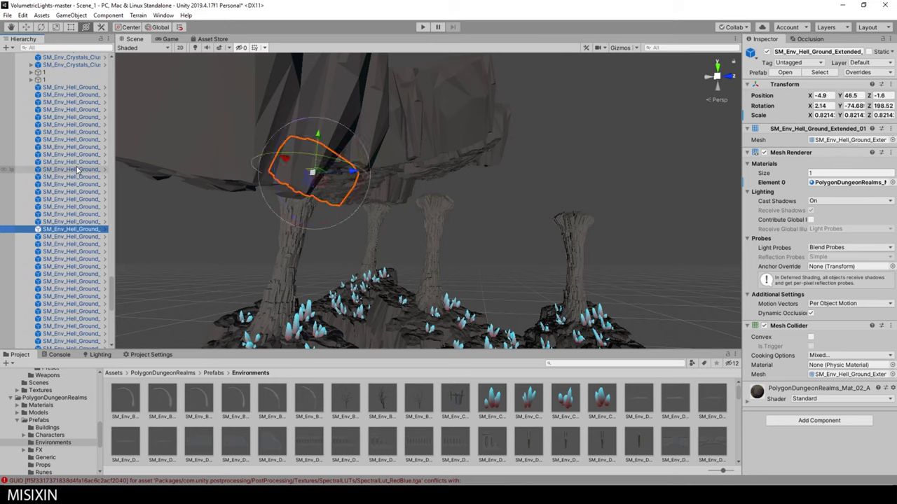
pyautogui.keyDown('shift'); pyautogui.click(70, 278); pyautogui.keyUp('shift')
pyautogui.keyDown('alt'); pyautogui.moveTo(420, 210); pyautogui.dragTo(488, 201); pyautogui.keyUp('alt')
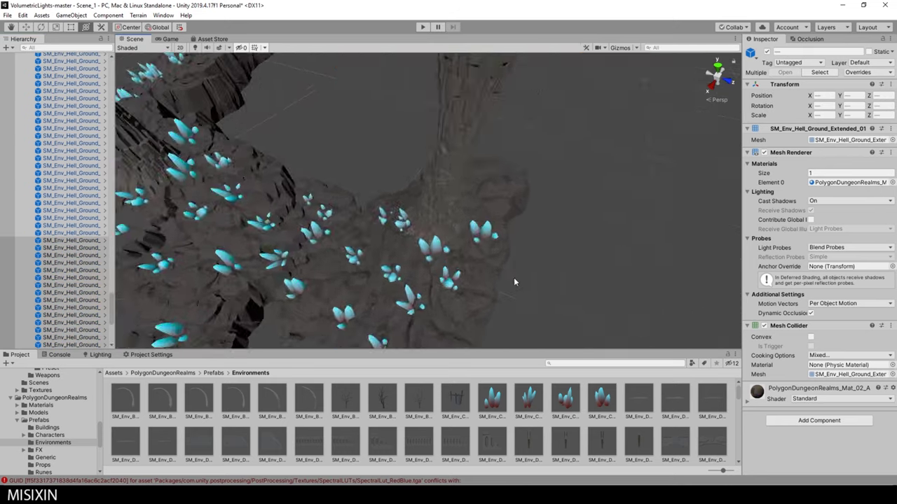
pyautogui.keyDown('alt'); pyautogui.moveTo(573, 186); pyautogui.dragTo(476, 98); pyautogui.keyUp('alt')
pyautogui.click(169, 40)
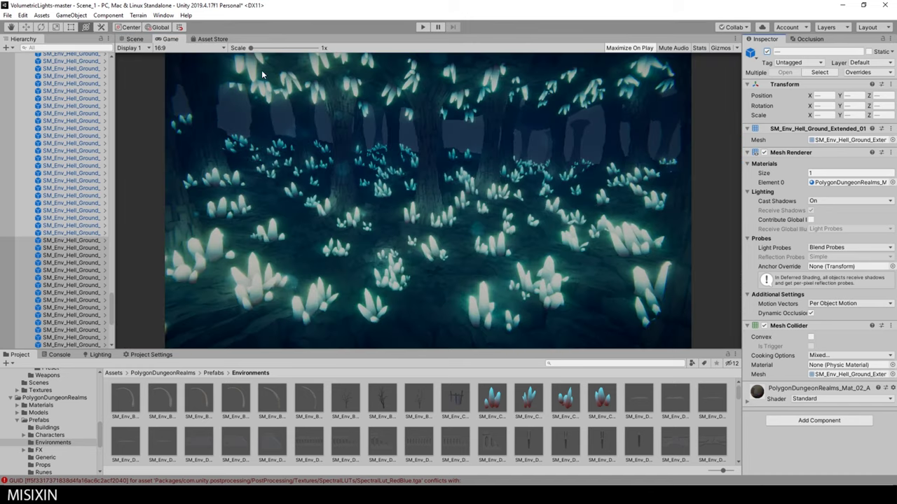
pyautogui.click(134, 39)
pyautogui.moveTo(336, 245)
pyautogui.keyDown('alt'); pyautogui.mouseDown()
pyautogui.moveTo(527, 219)
pyautogui.moveTo(414, 143)
pyautogui.moveTo(358, 164)
pyautogui.mouseUp(); pyautogui.keyUp('alt')
pyautogui.click(357, 164)
pyautogui.keyDown('alt'); pyautogui.moveTo(363, 114); pyautogui.dragTo(314, 196); pyautogui.keyUp('alt')
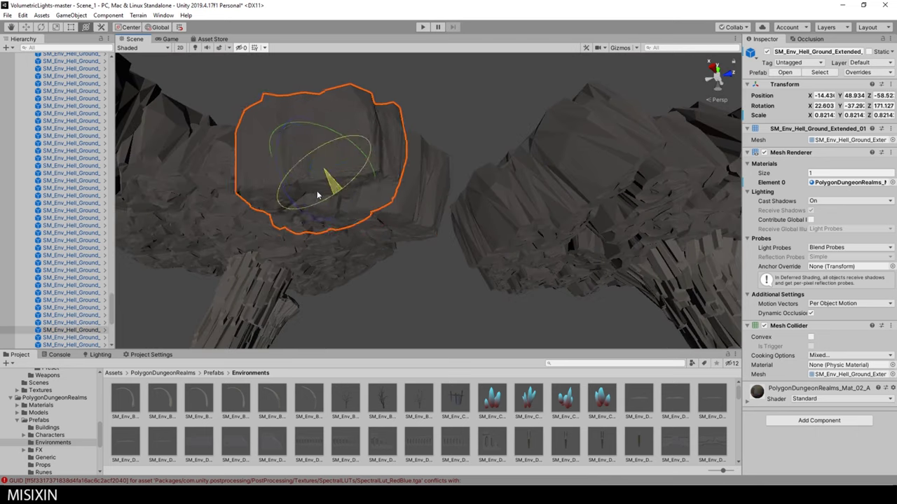
pyautogui.hotkey('ctrl', 'z')
pyautogui.moveTo(381, 180)
pyautogui.keyDown('alt'); pyautogui.mouseDown()
pyautogui.moveTo(396, 273)
pyautogui.moveTo(219, 112)
pyautogui.mouseUp(); pyautogui.keyUp('alt')
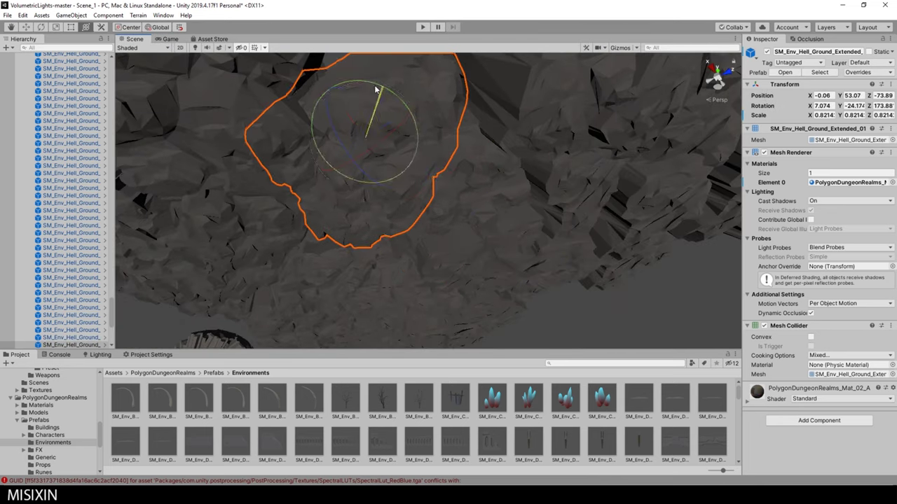
# Flip a ground piece to hang overhead and nudge it up into the cave ceiling
pyautogui.moveTo(375, 90); pyautogui.dragTo(403, 189)
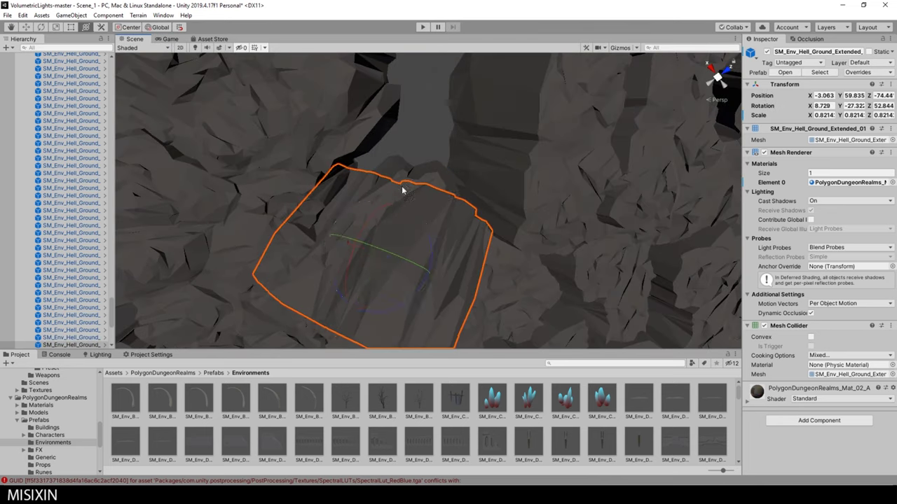
pyautogui.moveTo(420, 160); pyautogui.dragTo(389, 230)
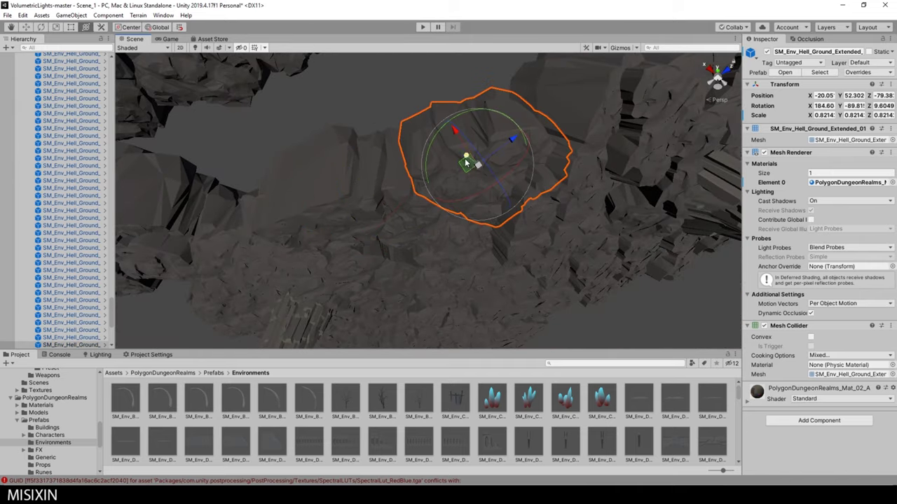
pyautogui.moveTo(465, 163); pyautogui.dragTo(470, 181)
pyautogui.moveTo(403, 155); pyautogui.dragTo(403, 166)
pyautogui.click(172, 39)
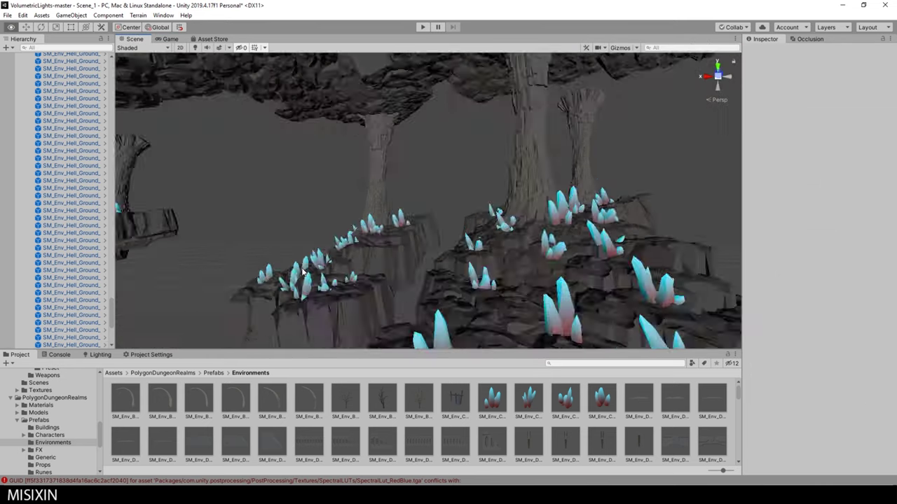
pyautogui.scroll(5, 397, 201)
# Select another ground piece among the rocks and compare the ceiling in the game view
pyautogui.click(410, 240)
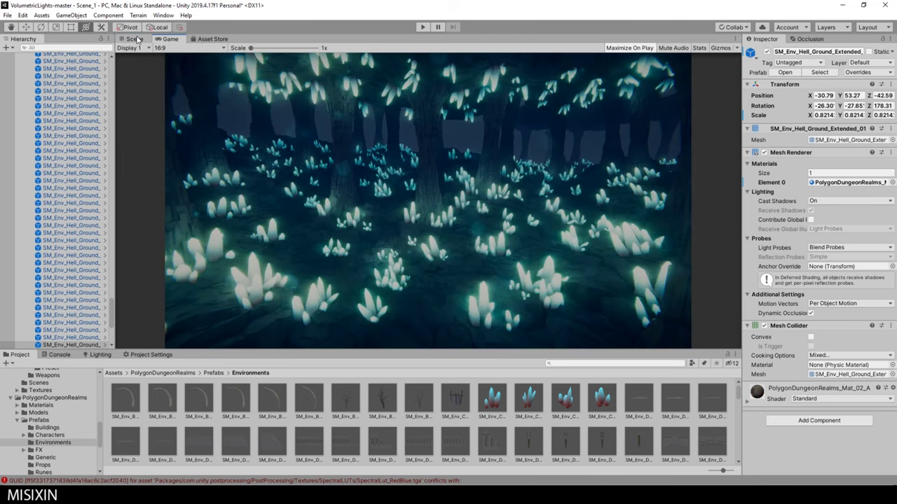
pyautogui.click(133, 38)
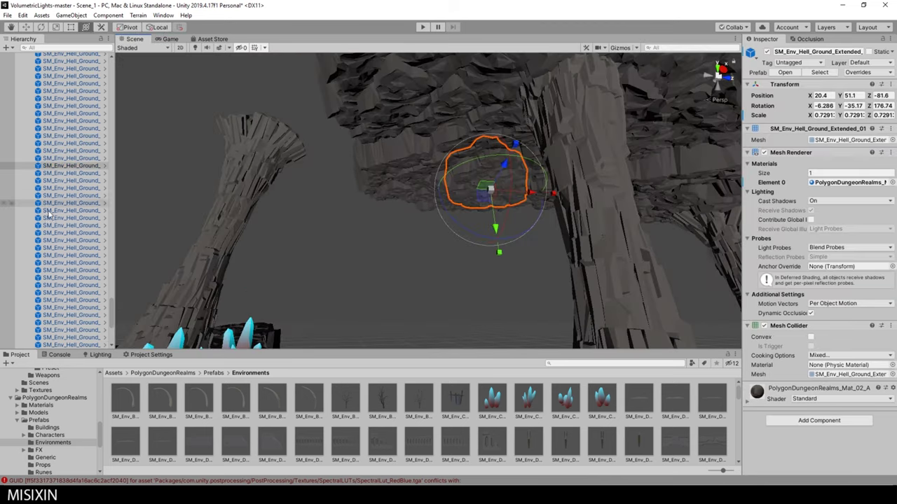
pyautogui.click(168, 39)
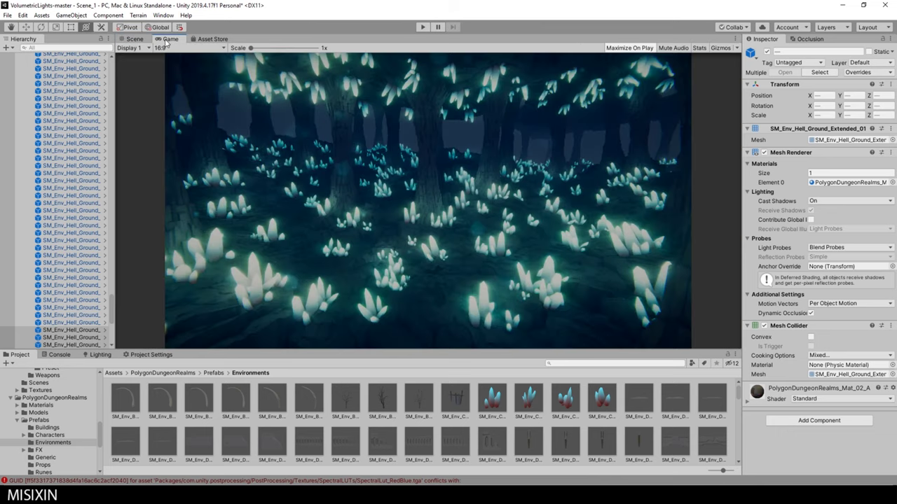
pyautogui.click(132, 39)
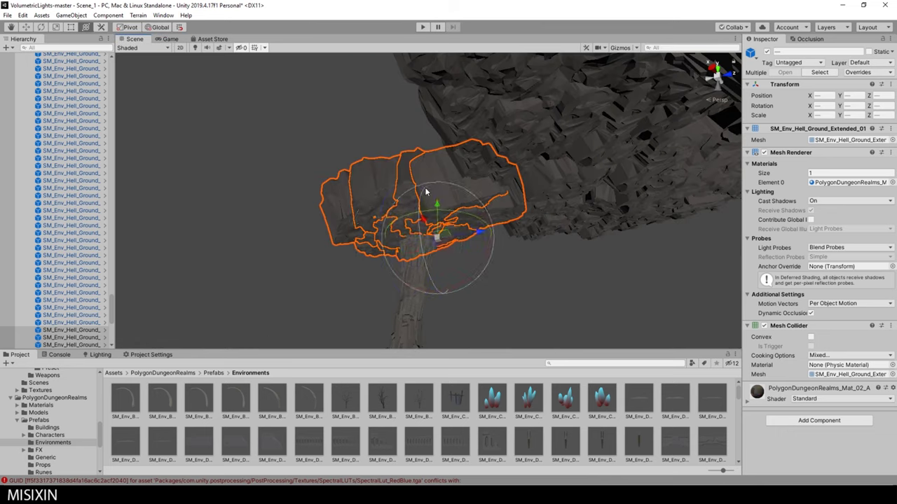
pyautogui.click(171, 38)
pyautogui.hotkey('ctrl', '1')
pyautogui.scroll(3, 265, 189)
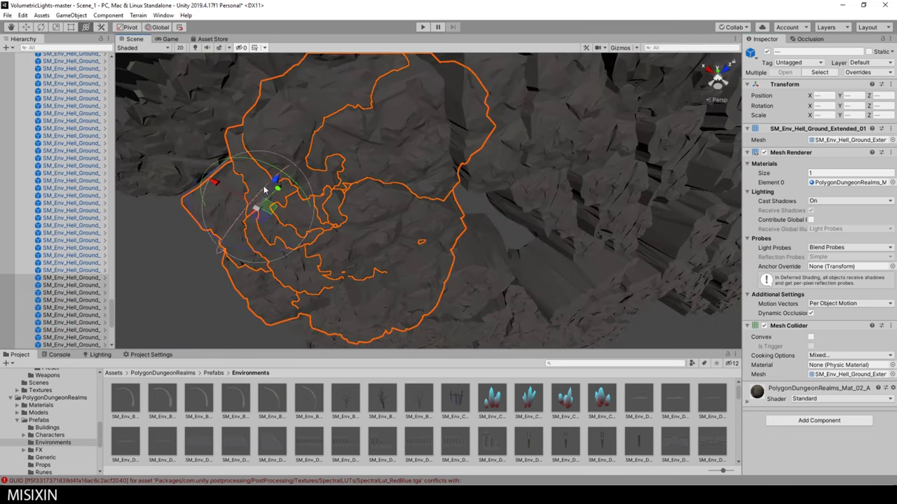
pyautogui.hotkey('ctrl', '2')
# Frame and inspect the crystal clusters among the trees in the scene view
pyautogui.scroll(5, 31, 210)
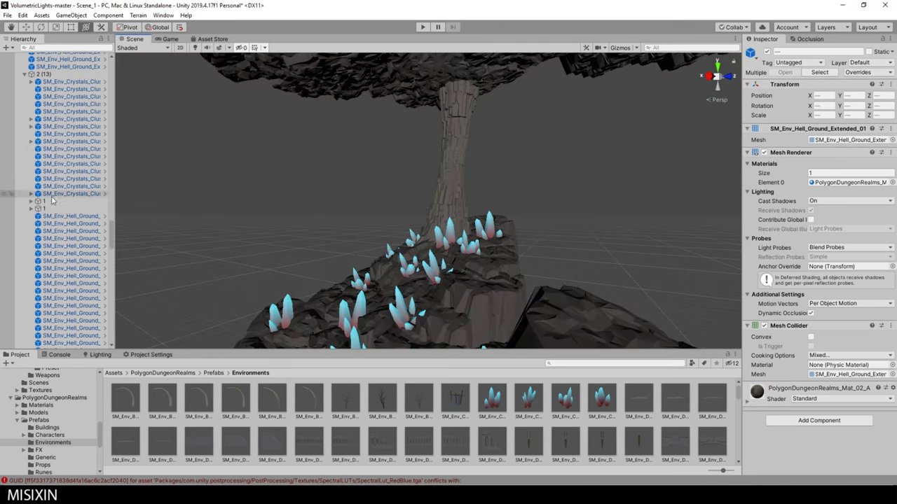
pyautogui.click(442, 231)
pyautogui.press('f')
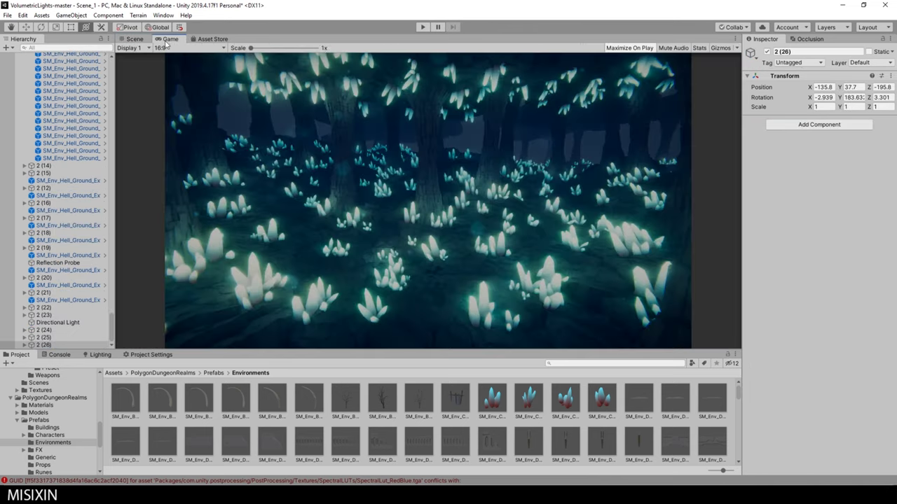
pyautogui.click(163, 38)
pyautogui.click(133, 39)
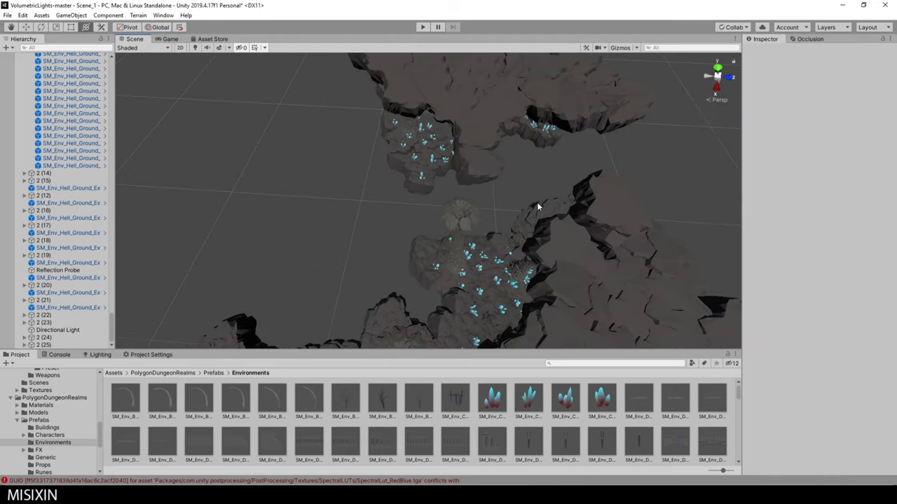
pyautogui.moveTo(537, 202); pyautogui.dragTo(474, 123, button='right')
pyautogui.click(481, 280)
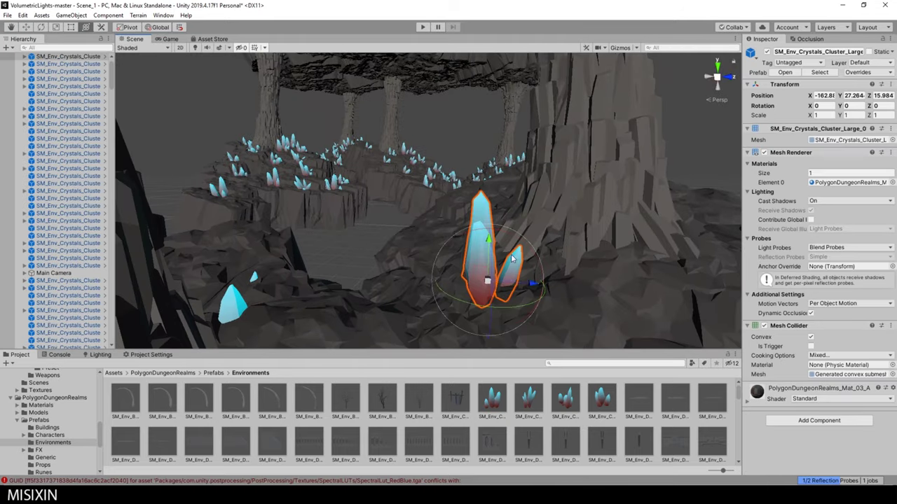
pyautogui.moveTo(481, 280)
pyautogui.keyDown('alt'); pyautogui.mouseDown()
pyautogui.moveTo(515, 181)
pyautogui.moveTo(491, 232)
pyautogui.mouseUp(); pyautogui.keyUp('alt')
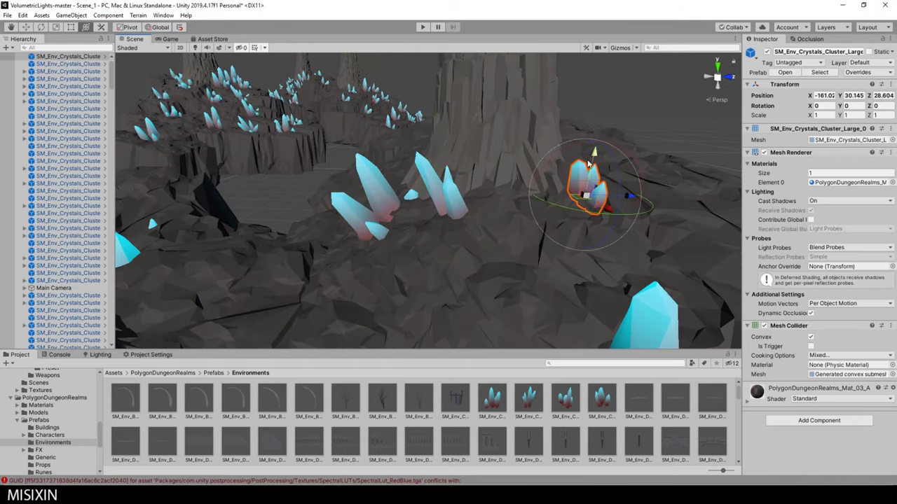
pyautogui.click(460, 292)
pyautogui.keyDown('alt'); pyautogui.moveTo(460, 291); pyautogui.dragTo(481, 258); pyautogui.keyUp('alt')
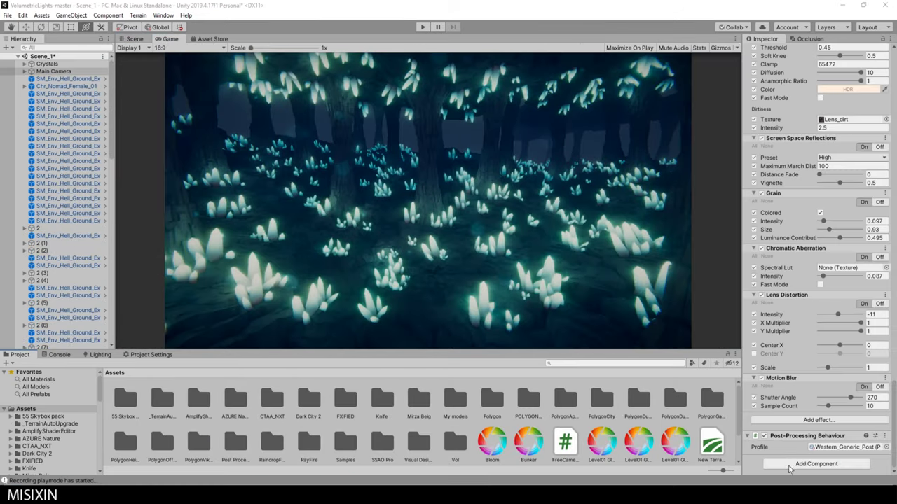
# Add Tonemapping to the Main Camera, keeping Photographic technique and exposure 1.5
pyautogui.click(790, 468)
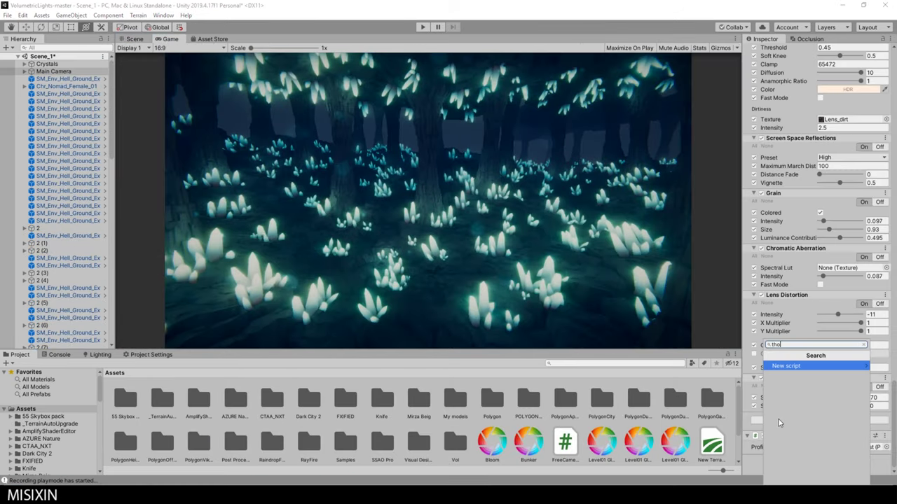
pyautogui.write('ton')
pyautogui.press('Return')
pyautogui.scroll(-2, 820, 421)
pyautogui.click(823, 471)
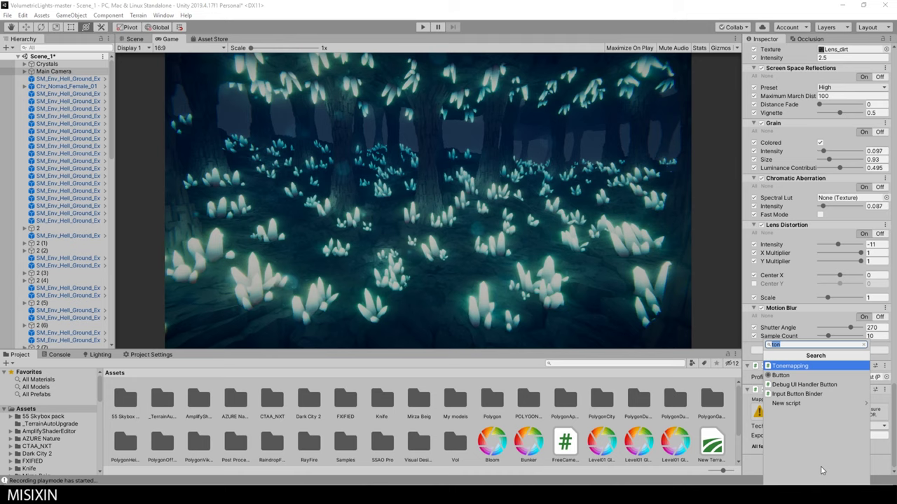
pyautogui.click(790, 365)
pyautogui.click(885, 447)
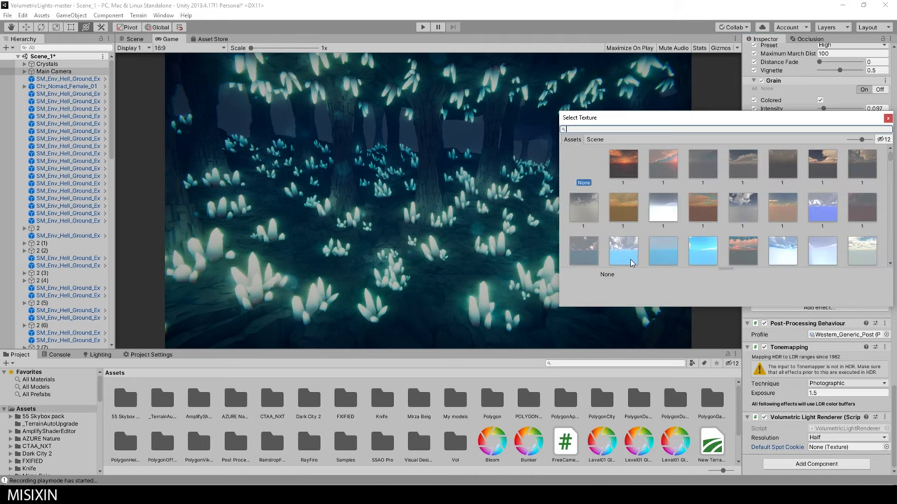
pyautogui.scroll(-10, 63, 210)
# Create a Directional Light, reset its transform, and add the Volumetric Light script
pyautogui.click(63, 210)
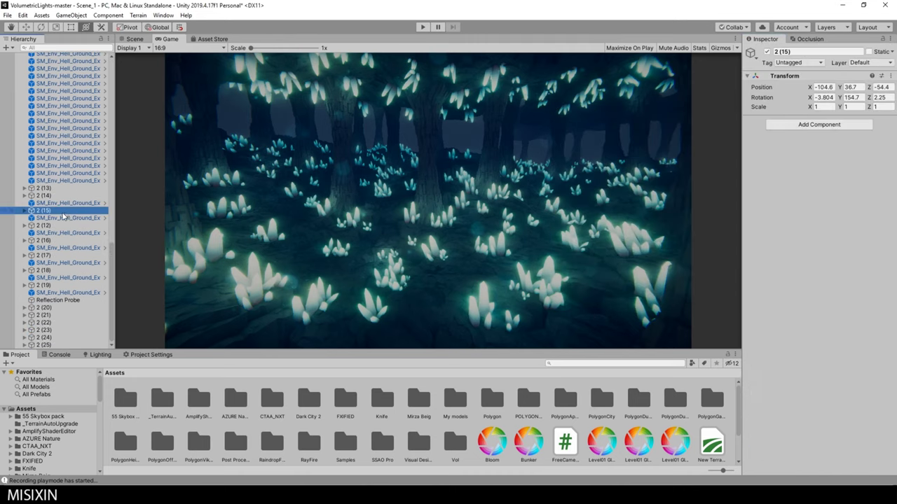
pyautogui.rightClick(63, 213)
pyautogui.moveTo(130, 325)
pyautogui.click(179, 325)
pyautogui.click(889, 76)
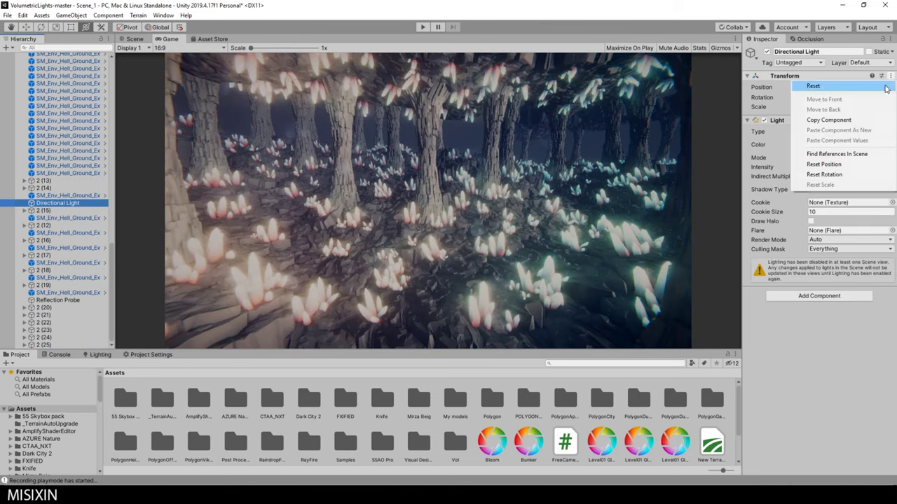
pyautogui.click(885, 88)
pyautogui.click(818, 295)
pyautogui.click(796, 339)
# Colour the light teal, adjust its intensity, set Sample Count 44, and angle it into the cave
pyautogui.click(846, 144)
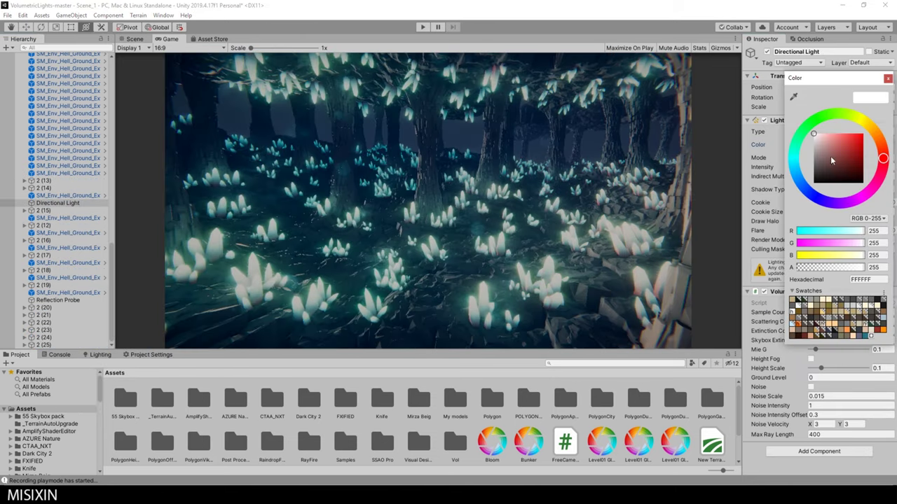
pyautogui.click(832, 161)
pyautogui.click(823, 167)
pyautogui.click(877, 312)
pyautogui.write('44')
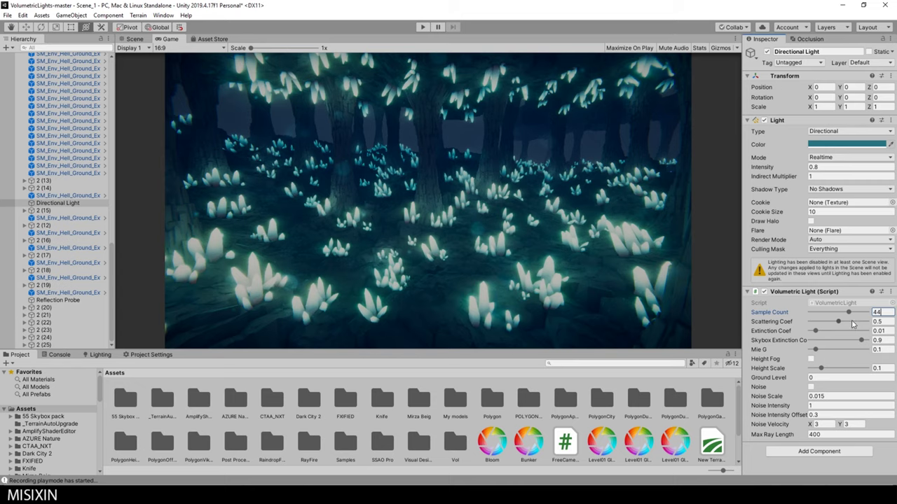
pyautogui.press('Tab')
pyautogui.press('Tab')
pyautogui.press('Tab')
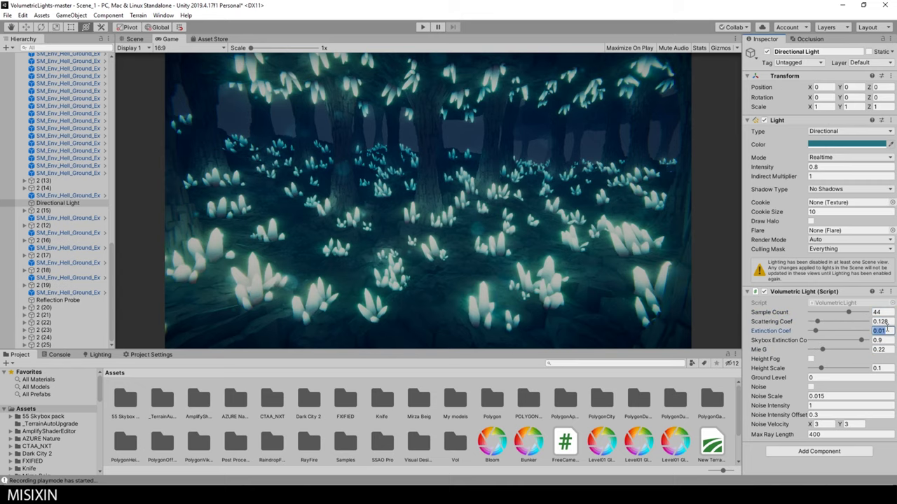
pyautogui.write('1')
pyautogui.doubleClick(58, 202)
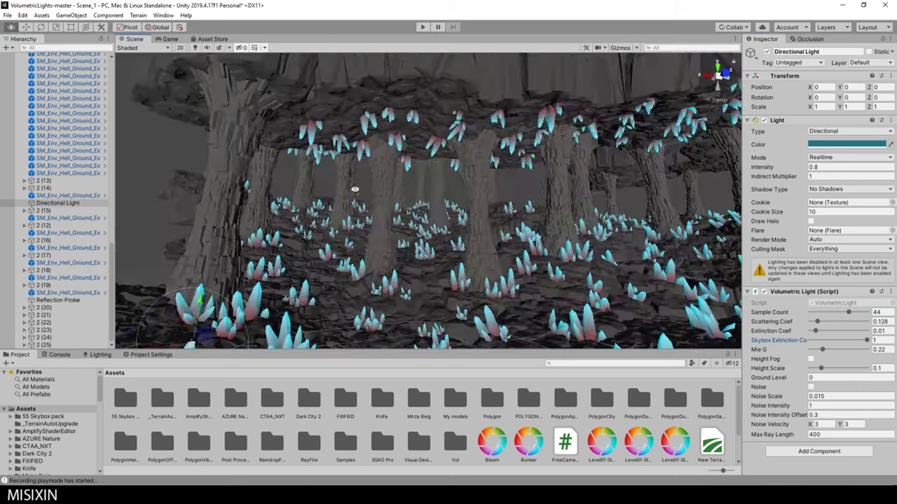
pyautogui.moveTo(442, 178); pyautogui.dragTo(419, 158)
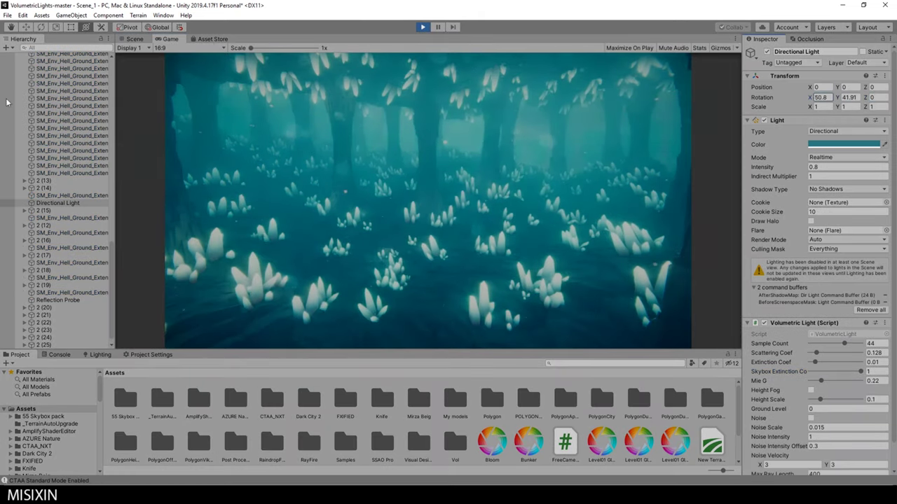
# Give the Directional Light soft shadows with strength 0.653
pyautogui.scroll(-1, 816, 140)
pyautogui.click(846, 162)
pyautogui.click(834, 189)
pyautogui.click(872, 200)
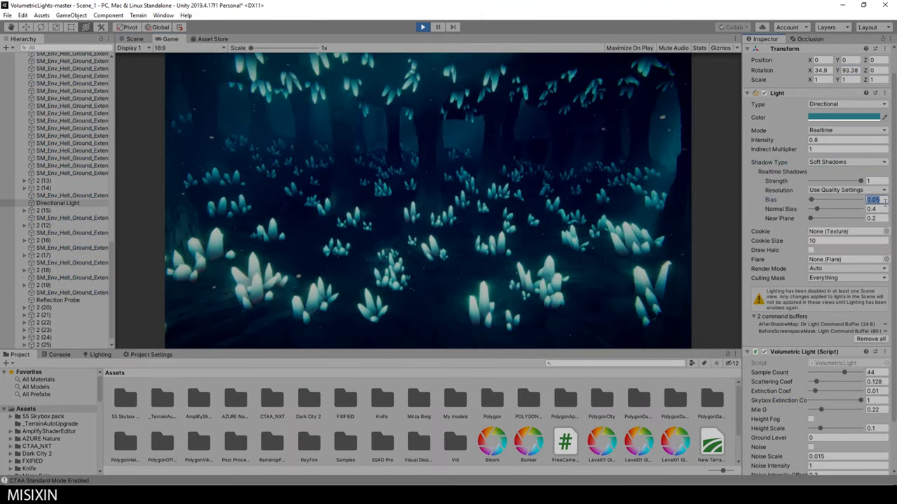
pyautogui.moveTo(860, 180); pyautogui.dragTo(844, 180)
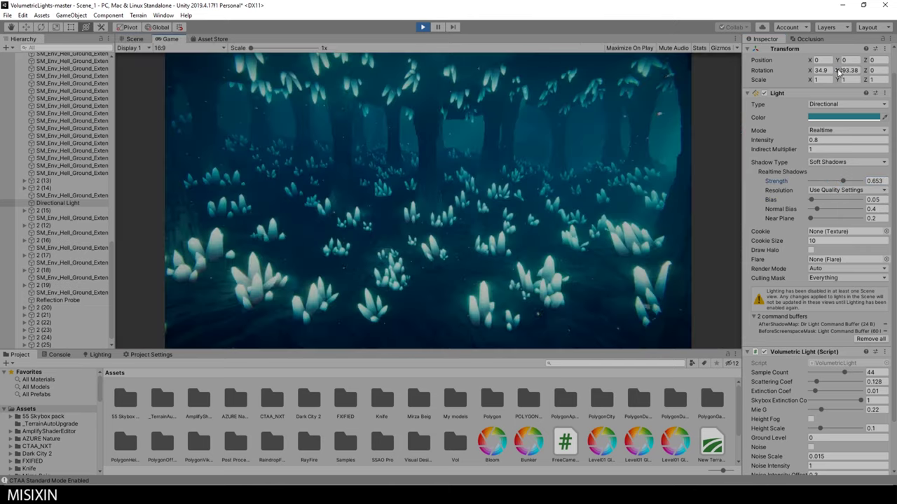
pyautogui.write('3')
# Re-angle the light low across the cave, to about 84.9 Y rotation
pyautogui.moveTo(838, 70); pyautogui.dragTo(819, 116)
pyautogui.click(135, 39)
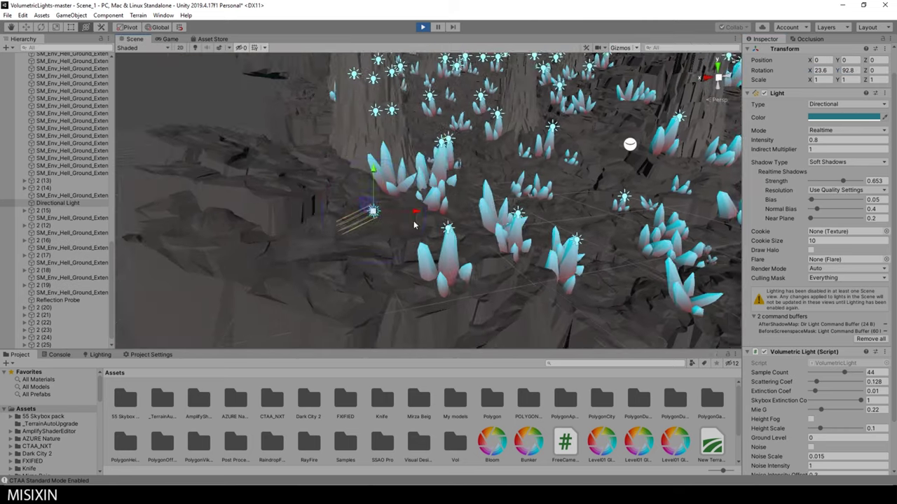
pyautogui.moveTo(414, 225); pyautogui.dragTo(392, 199)
pyautogui.click(170, 38)
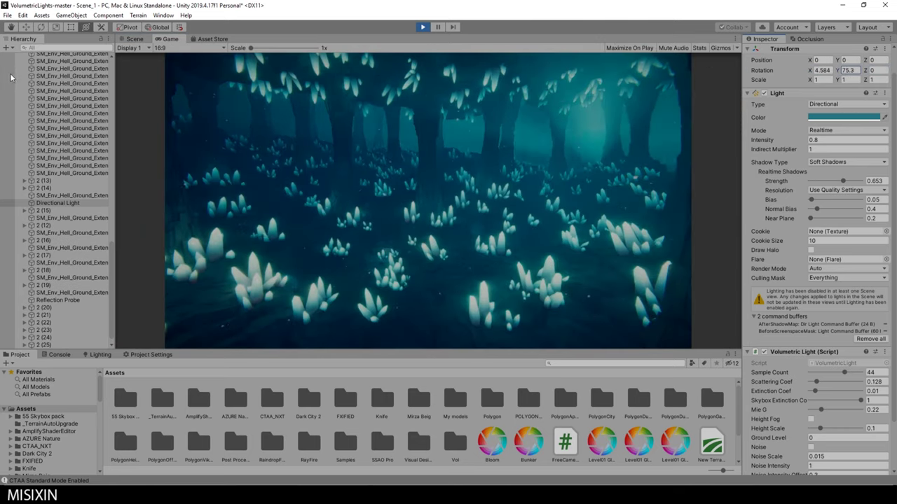
pyautogui.moveTo(818, 70)
pyautogui.mouseDown()
pyautogui.moveTo(851, 73)
pyautogui.moveTo(819, 72)
pyautogui.mouseUp()
pyautogui.write('12.4')
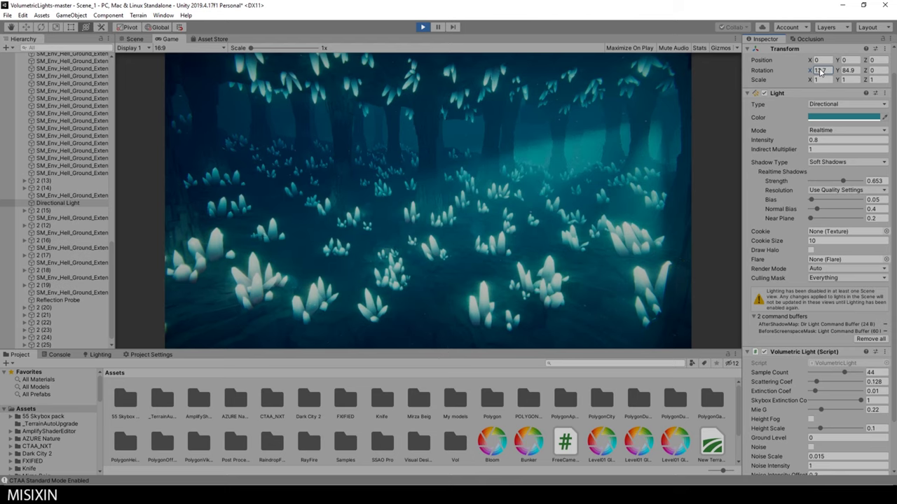
# Adjust the light intensity and recolour it a deeper teal, hex 257985
pyautogui.click(811, 140)
pyautogui.write('2.4')
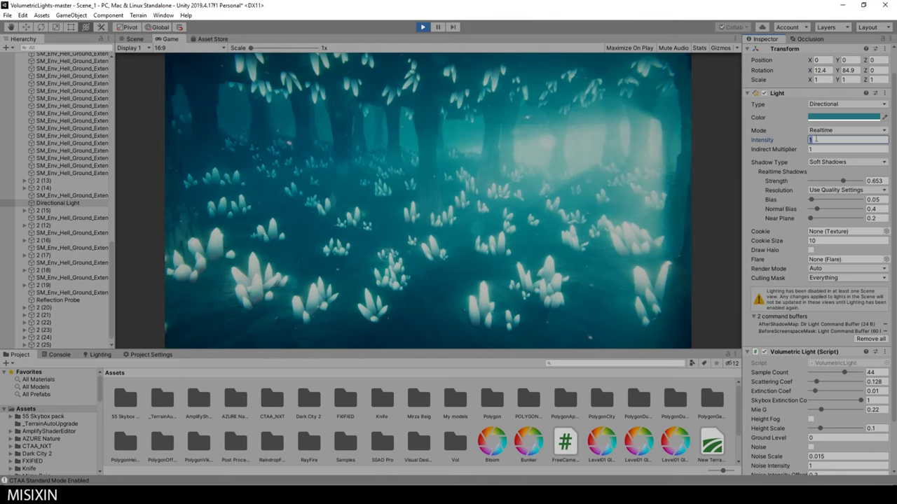
pyautogui.click(844, 117)
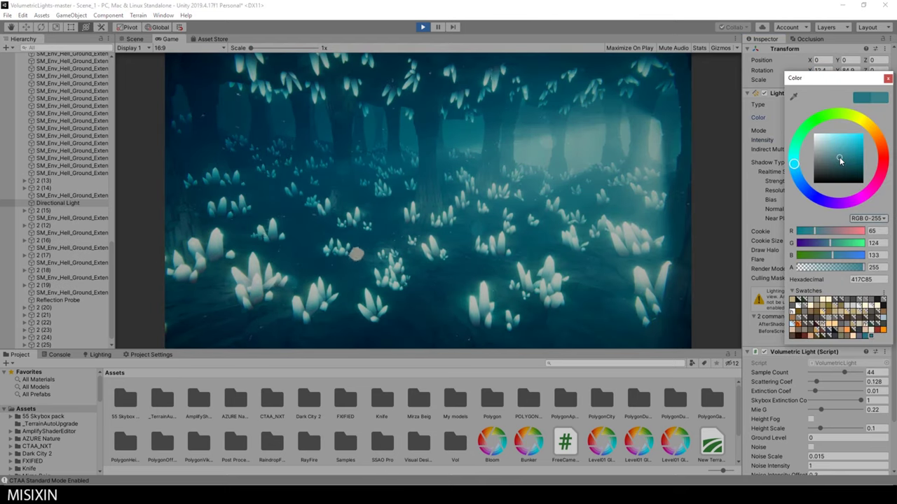
pyautogui.moveTo(843, 160); pyautogui.dragTo(851, 162)
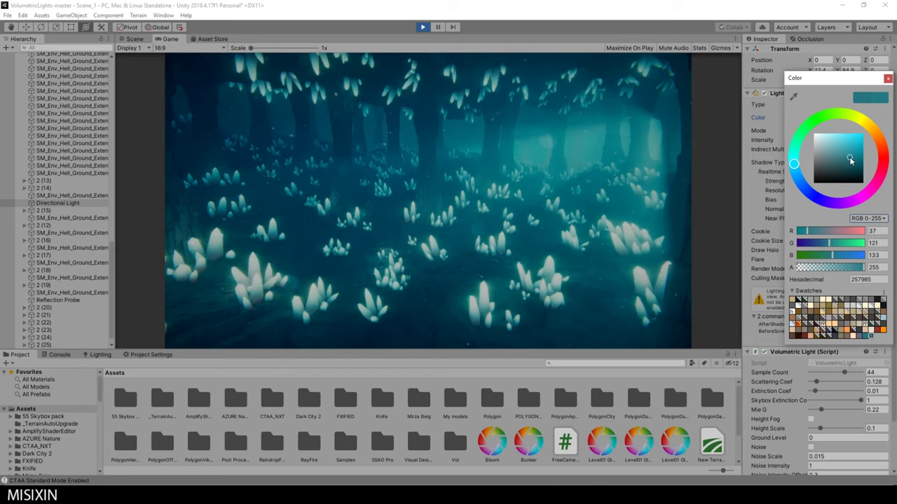
pyautogui.click(888, 78)
# Set volumetric Sample Count 46 and Scattering 0.147, and toggle Noise
pyautogui.scroll(-2, 816, 280)
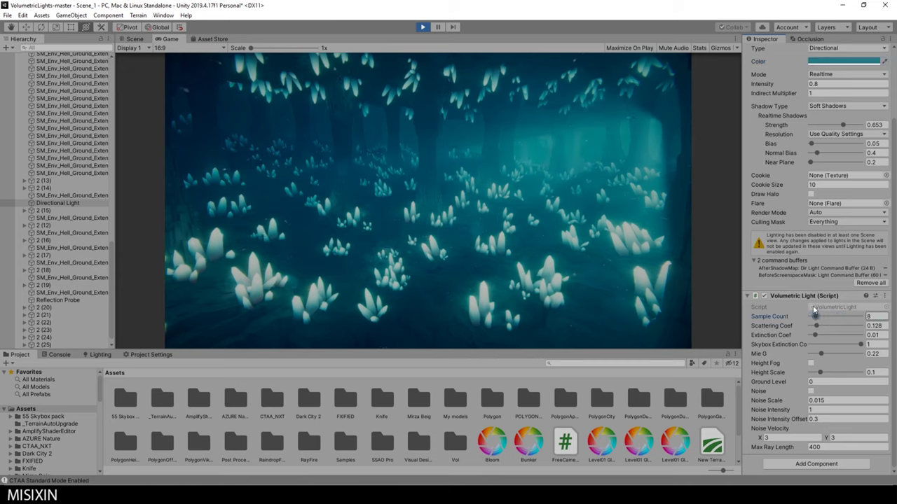
pyautogui.moveTo(815, 326); pyautogui.dragTo(818, 327)
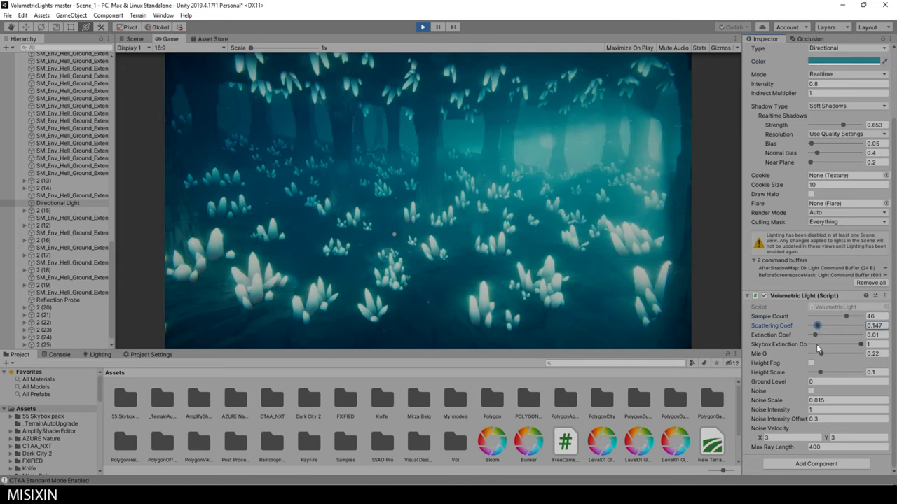
pyautogui.click(811, 391)
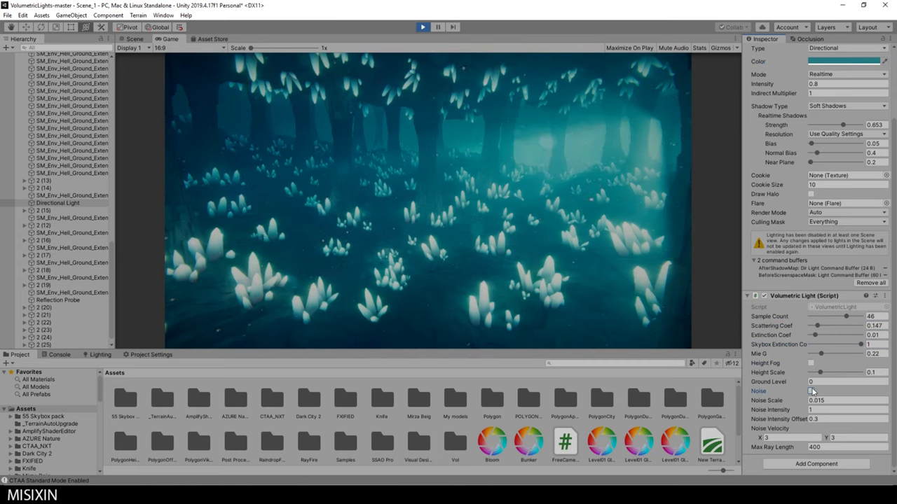